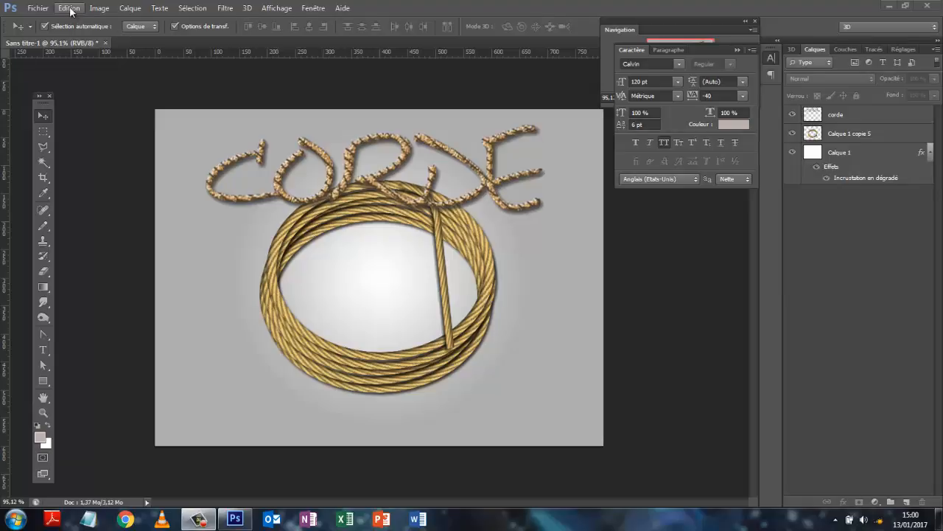
- Create a new document 800 pixels wide and 600 pixels high with a white background
left_click(37, 8)
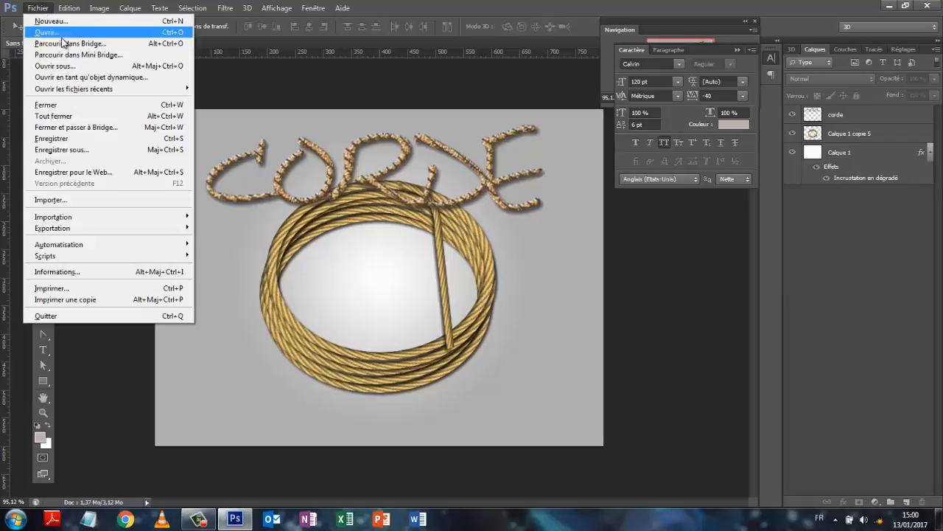
left_click(61, 28)
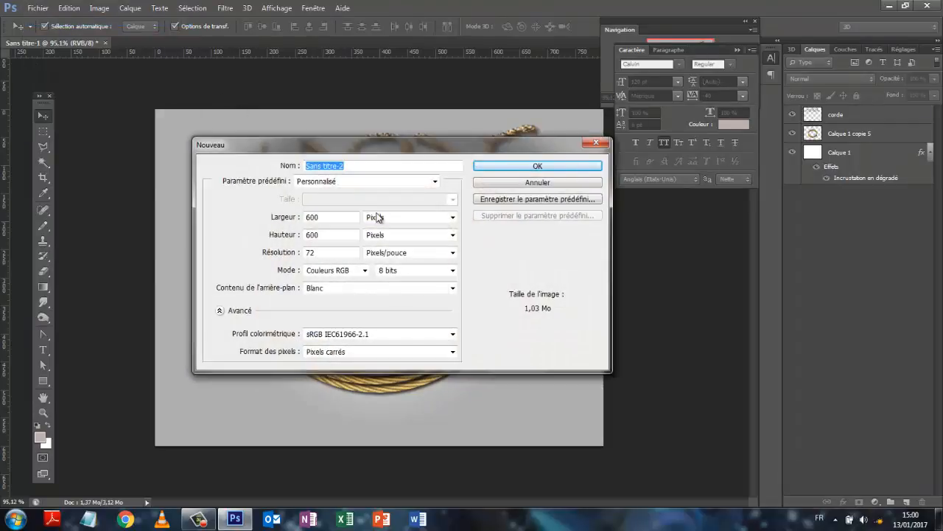
left_click(286, 219)
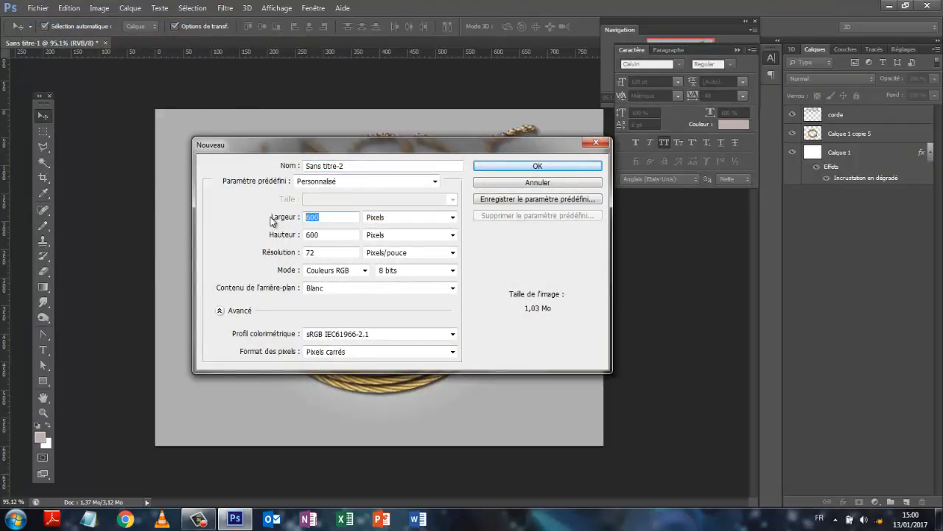
type("800")
left_click(547, 168)
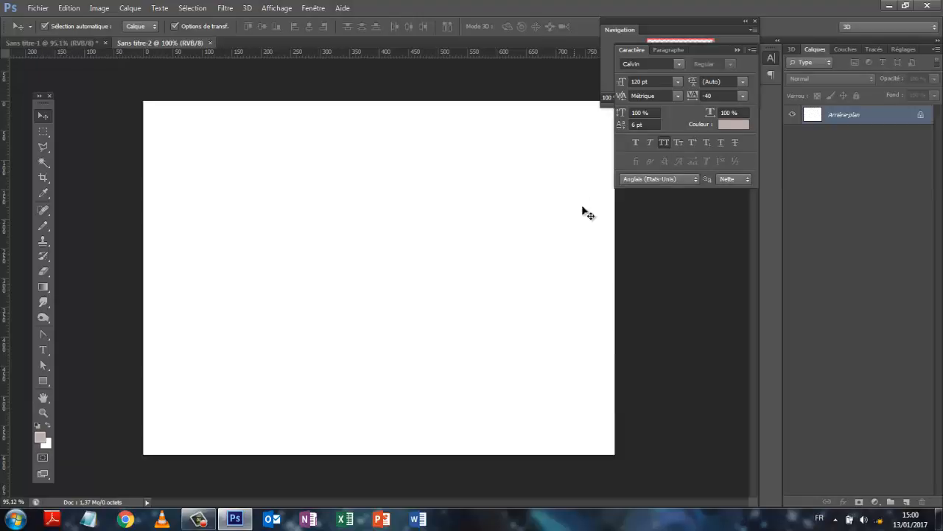
- Turn the locked background into the regular layer Calque 0 and convert the document to grayscale, discarding the color information
double_click(888, 117)
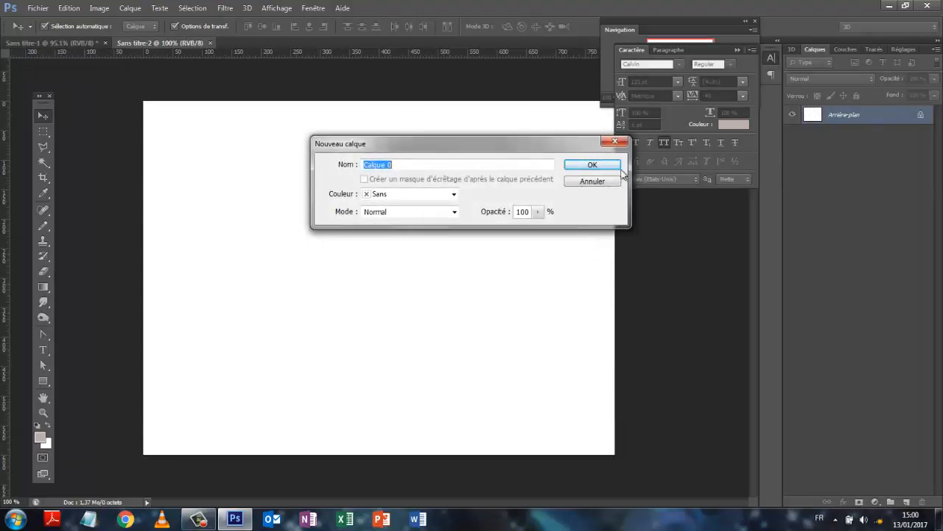
left_click(582, 165)
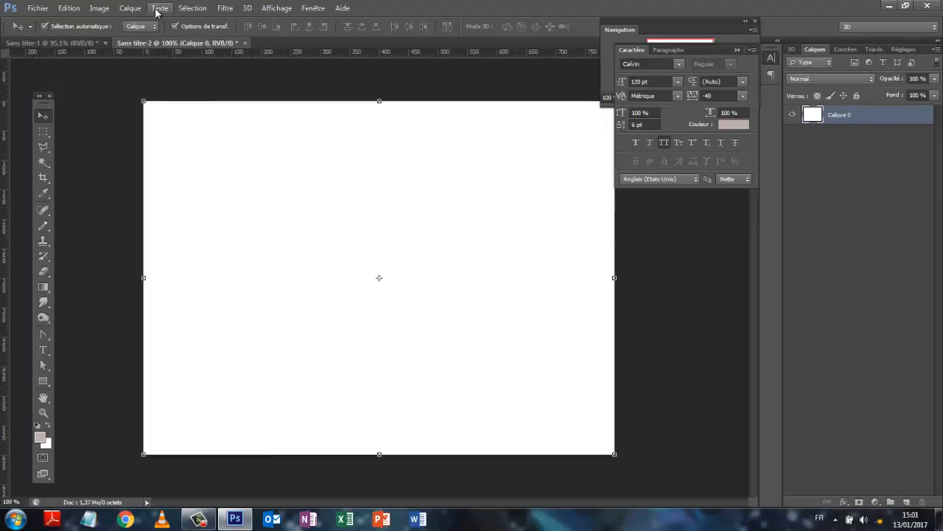
left_click(100, 8)
mouse_move(103, 21)
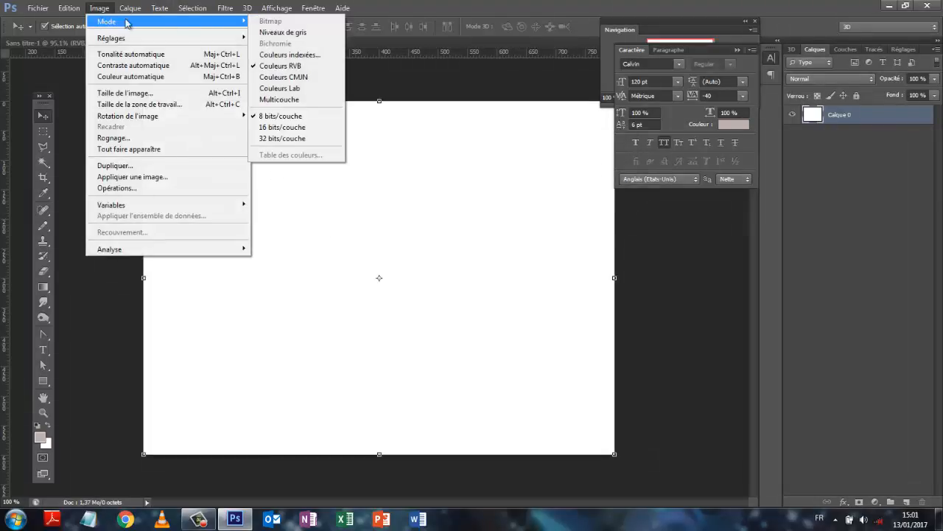
left_click(274, 32)
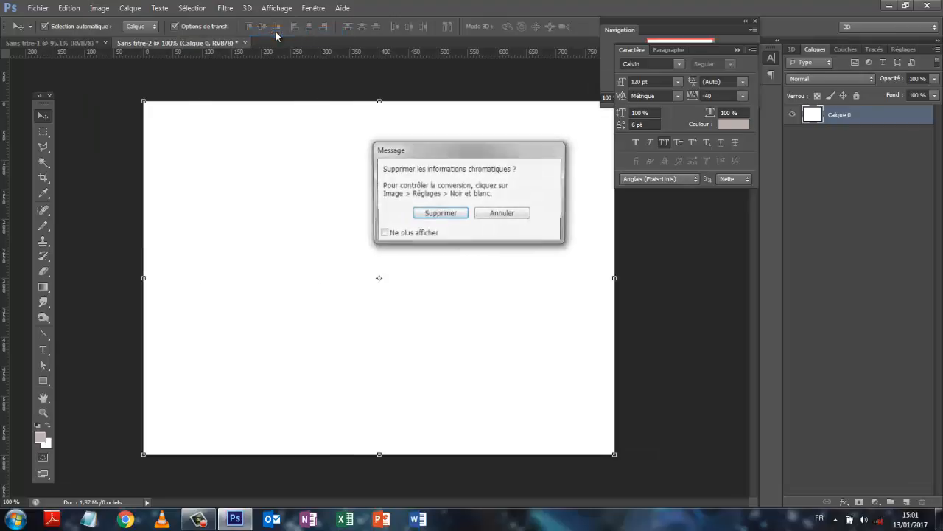
left_click(440, 213)
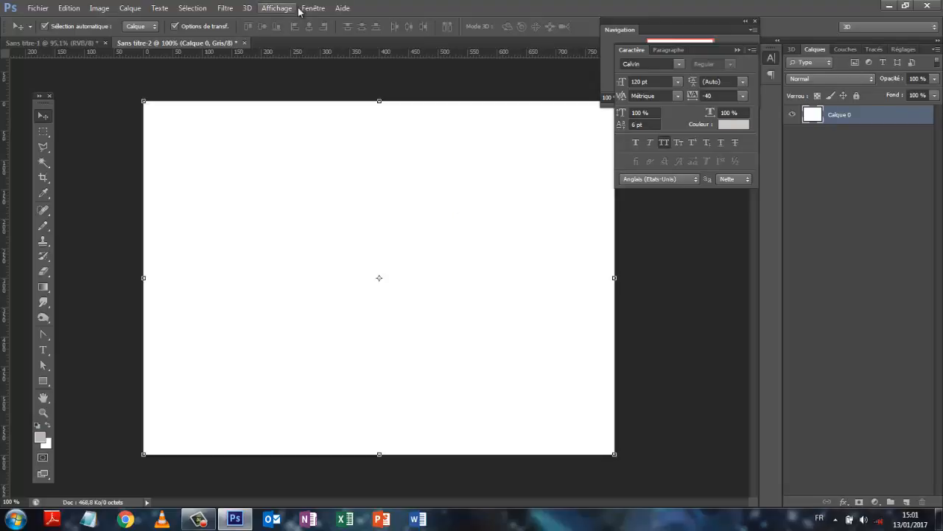
- Open the Filter Gallery on the white layer with the halftone pattern (Trame de demi-teintes) filter
left_click(225, 8)
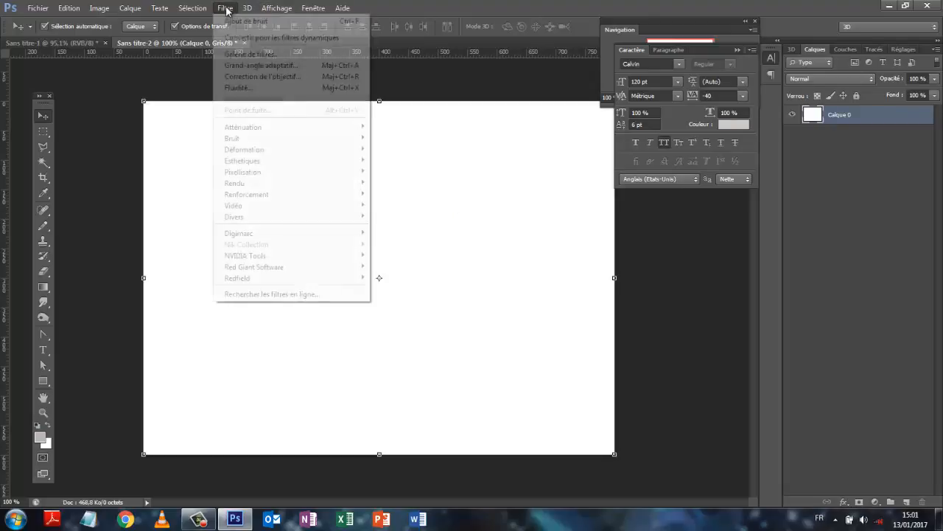
left_click(247, 56)
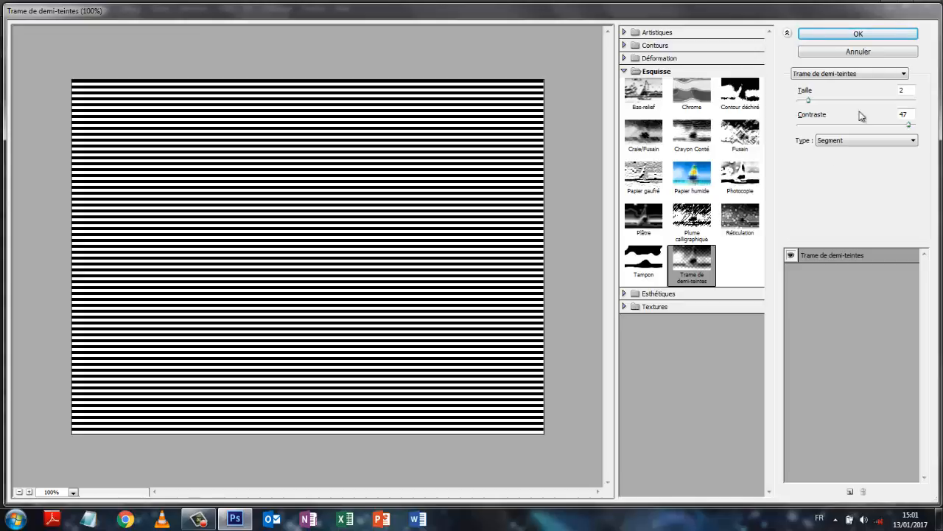
- Try the halftone types Cercle, Point and Segment at size 1 and contrast 0, and Point at size 4 and contrast 10
left_click_drag(809, 100, 799, 100)
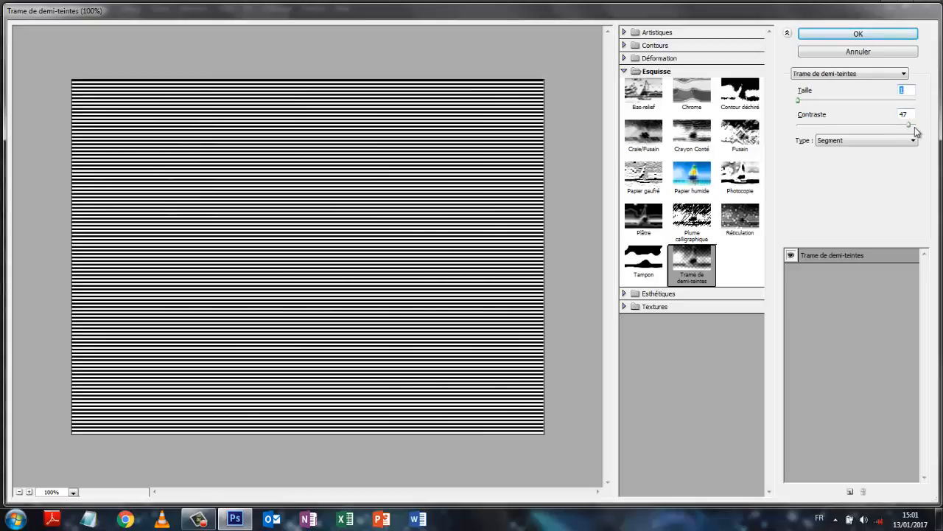
left_click_drag(911, 127, 793, 125)
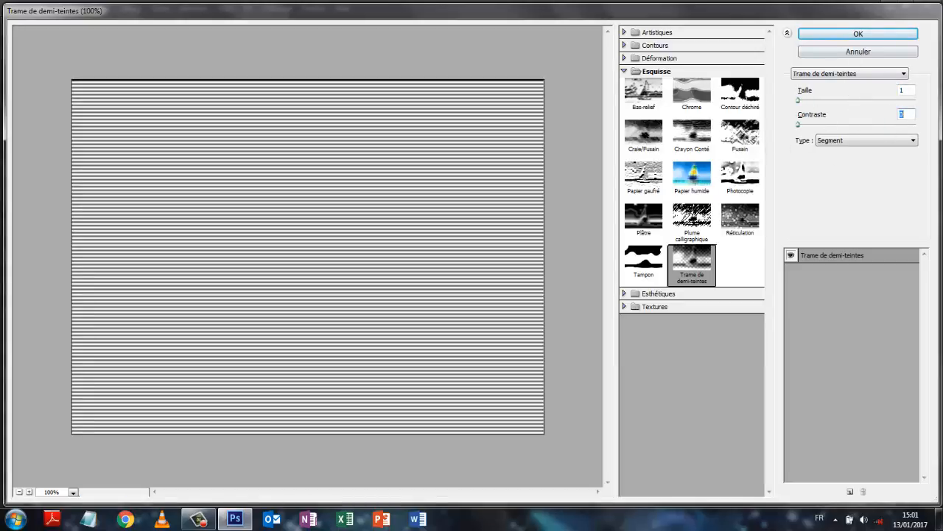
left_click(914, 140)
left_click(835, 151)
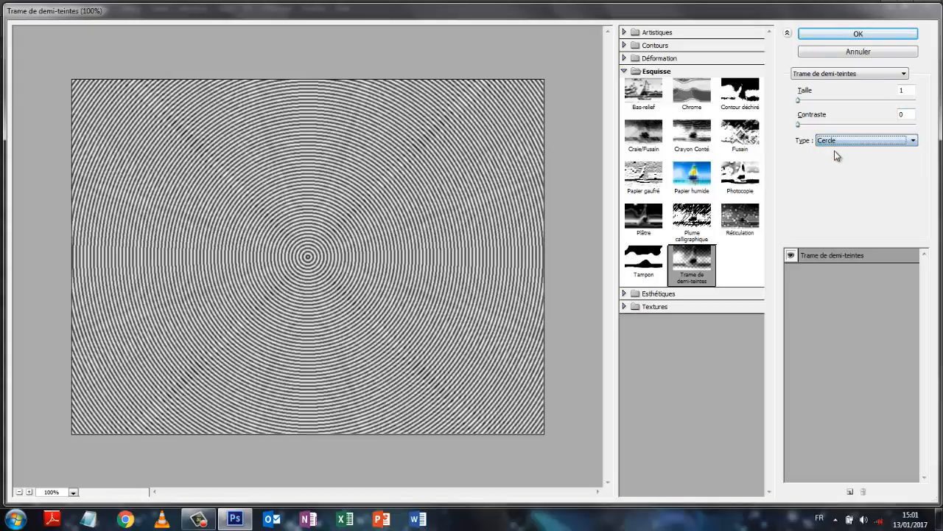
left_click(914, 141)
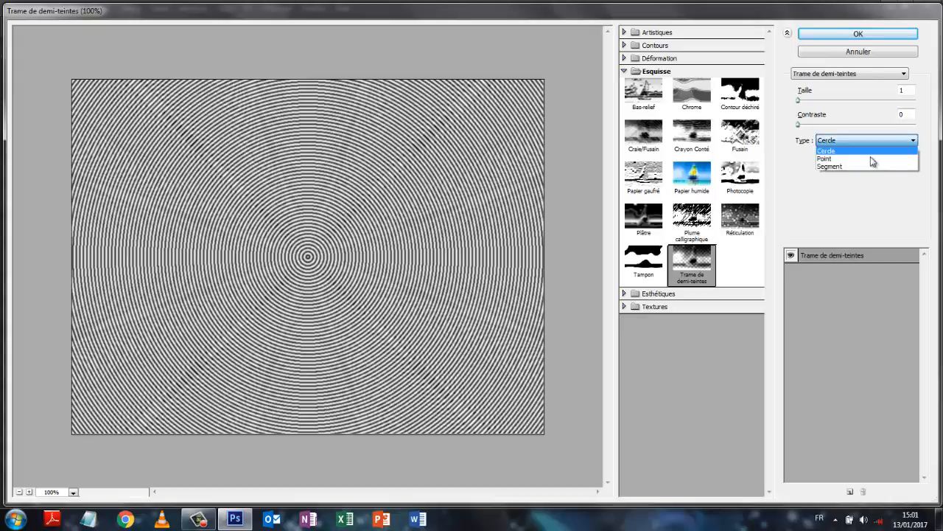
left_click(858, 159)
left_click(914, 141)
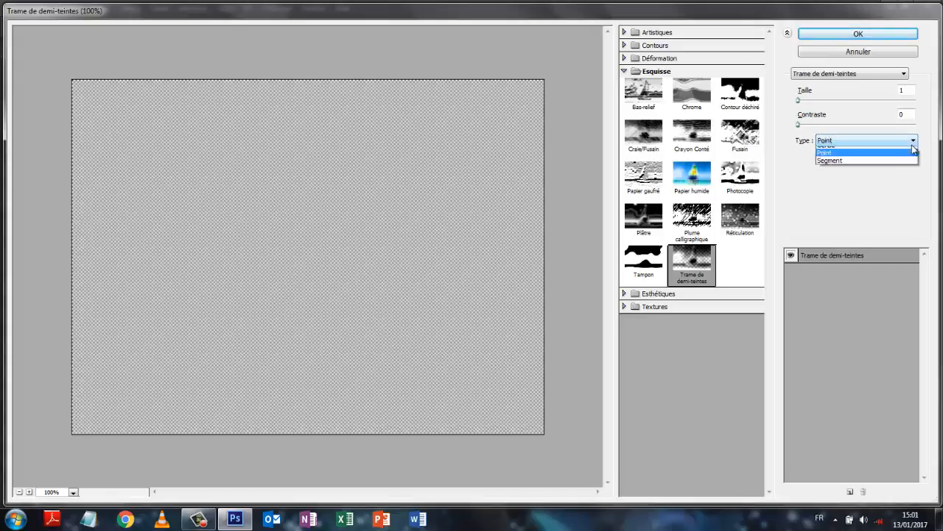
left_click(836, 167)
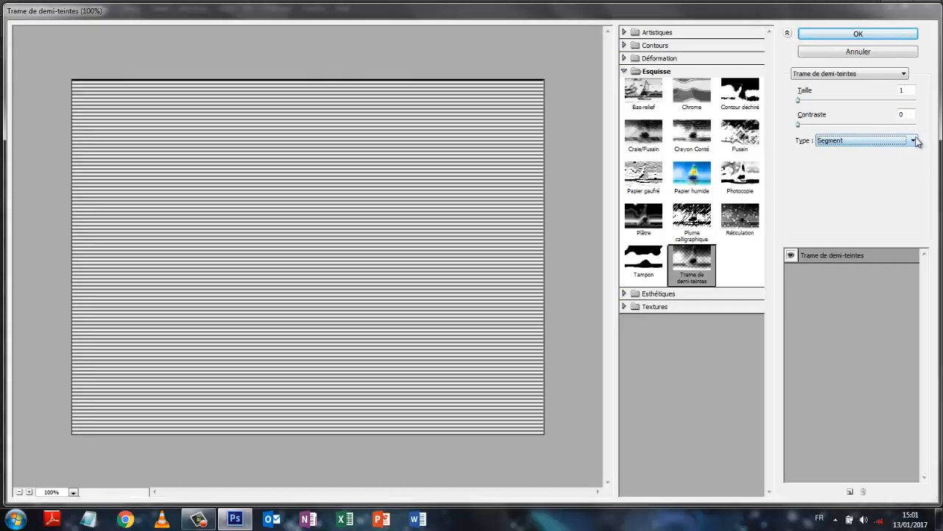
left_click(913, 141)
left_click(823, 160)
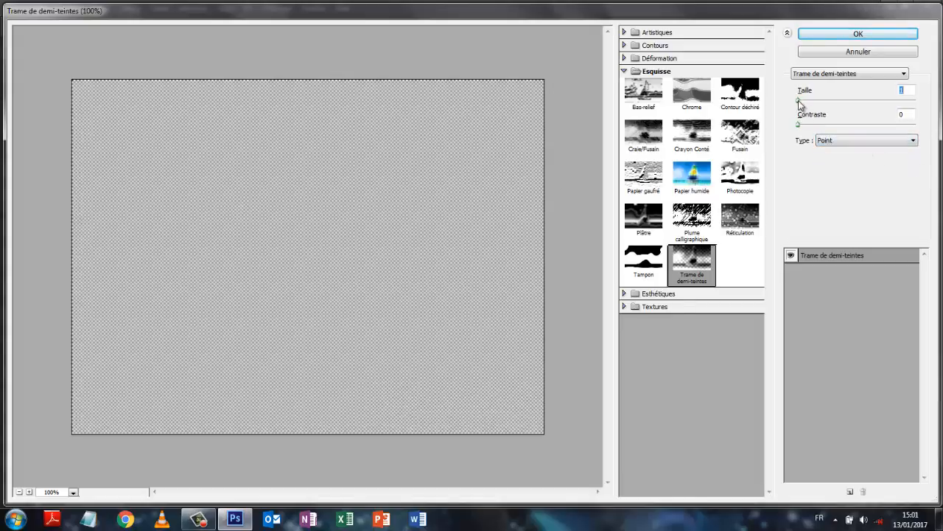
left_click_drag(799, 100, 823, 140)
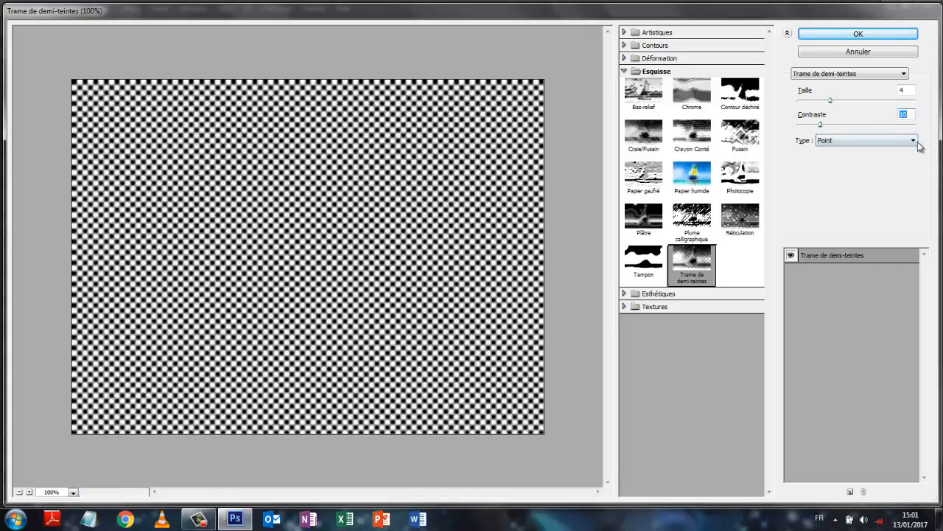
- Apply the halftone pattern as horizontal stripes with type Segment, size 2 and contrast 49
left_click(914, 141)
left_click(840, 164)
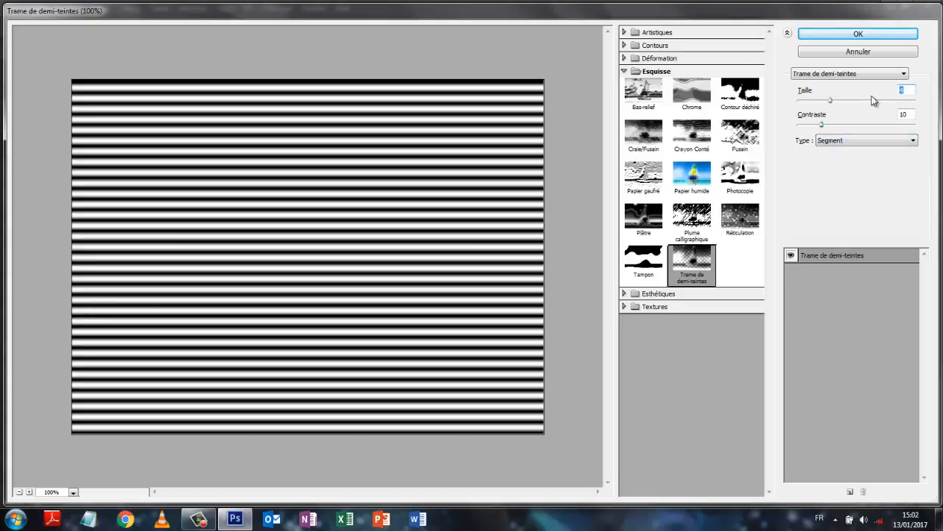
type("2")
key("Tab")
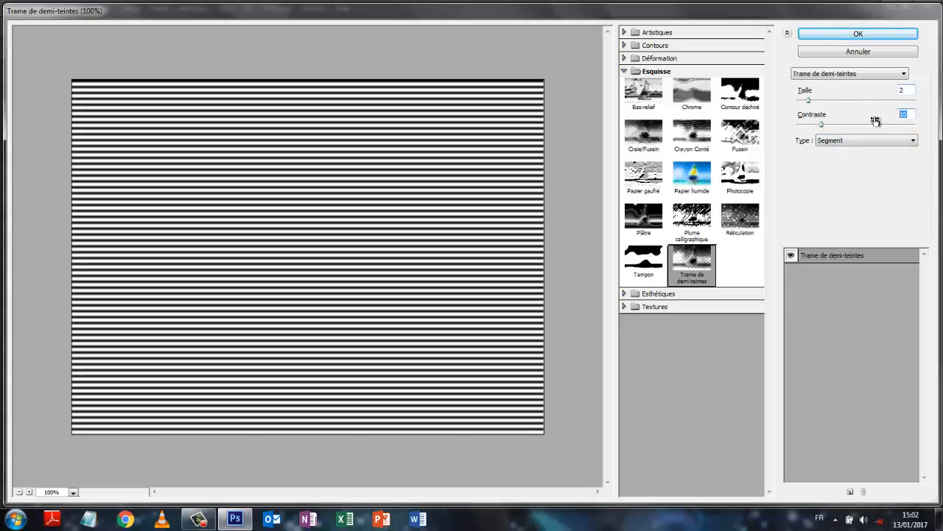
type("49")
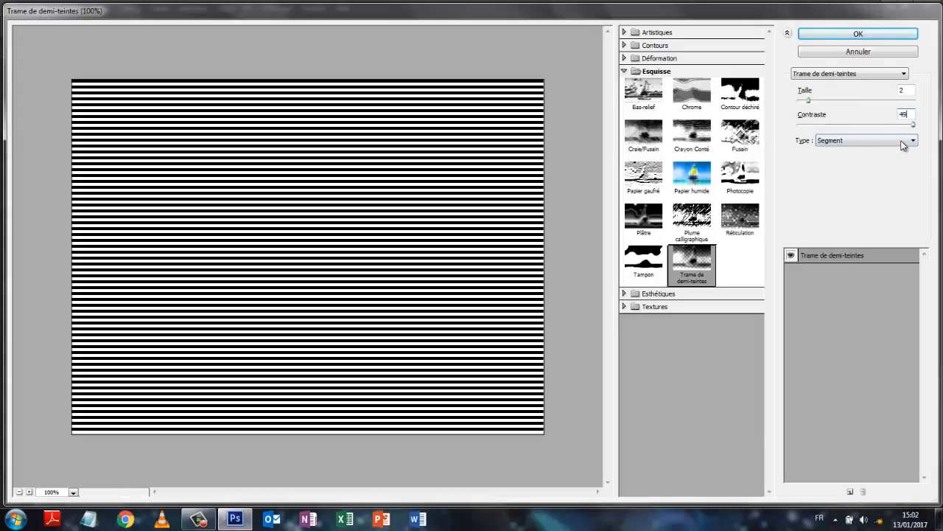
key("Tab")
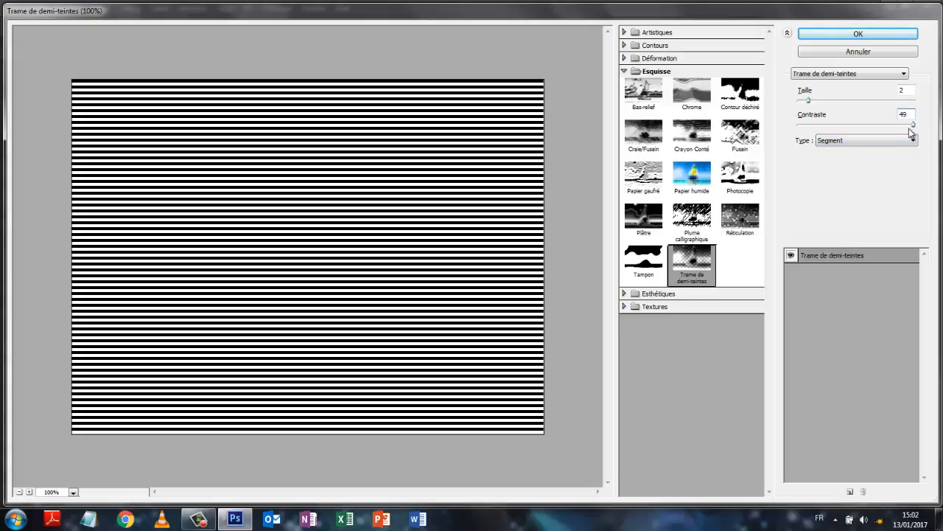
left_click_drag(913, 125, 910, 126)
left_click(849, 34)
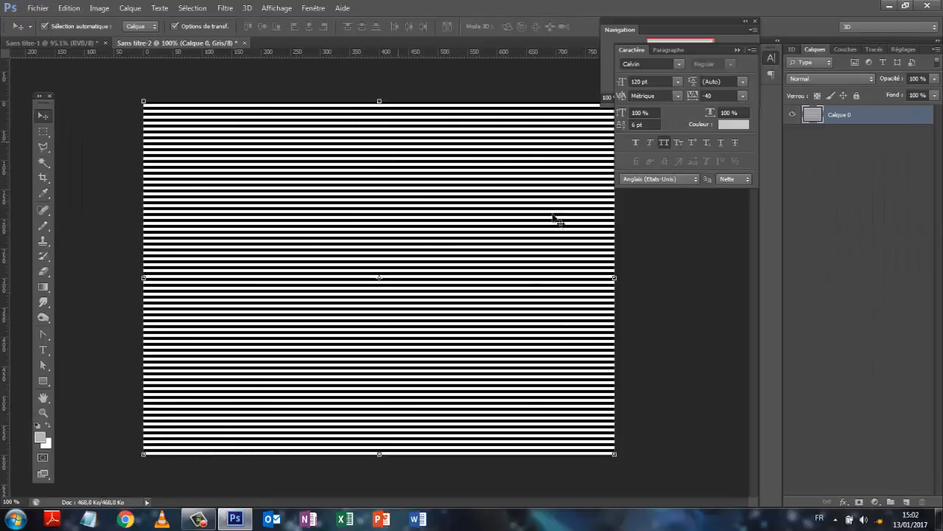
left_click(848, 327)
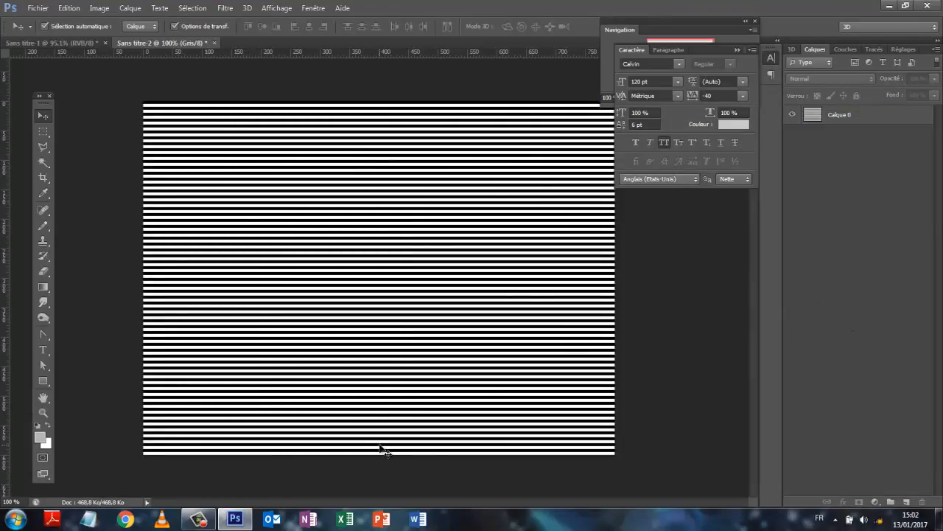
left_click(224, 8)
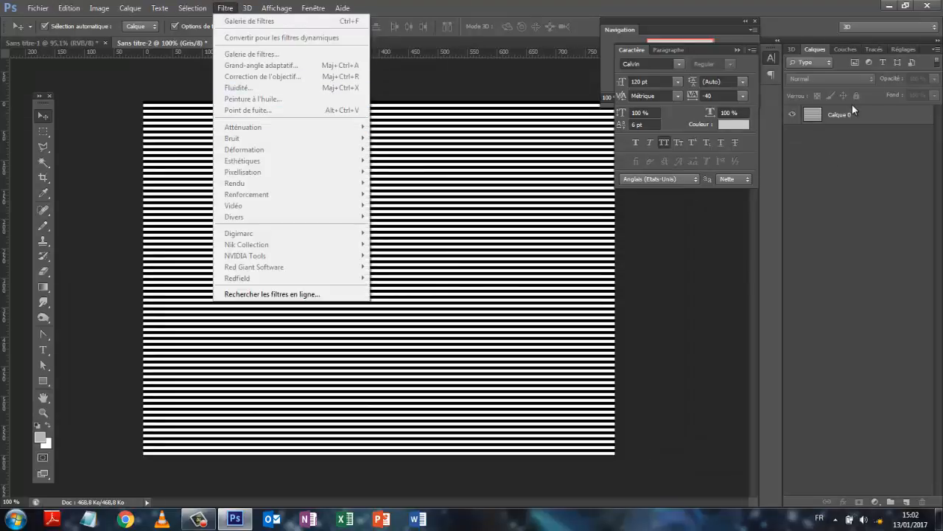
left_click(852, 104)
left_click(840, 114)
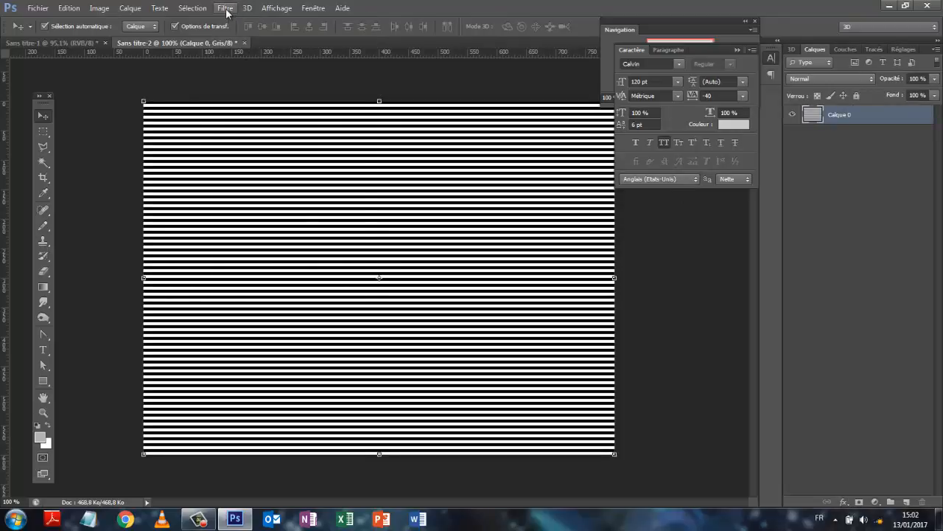
- Add noise to the striped layer with an amount of 49 % and uniform distribution
left_click(225, 9)
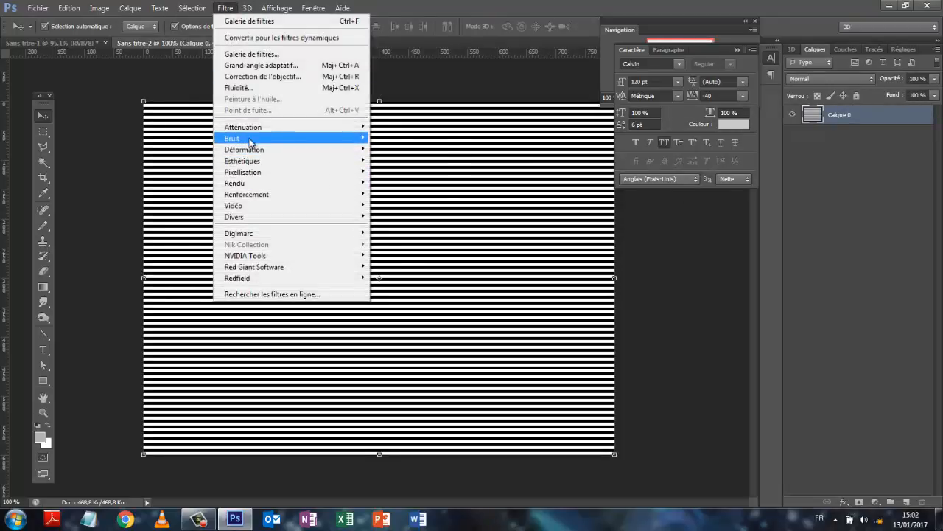
mouse_move(251, 141)
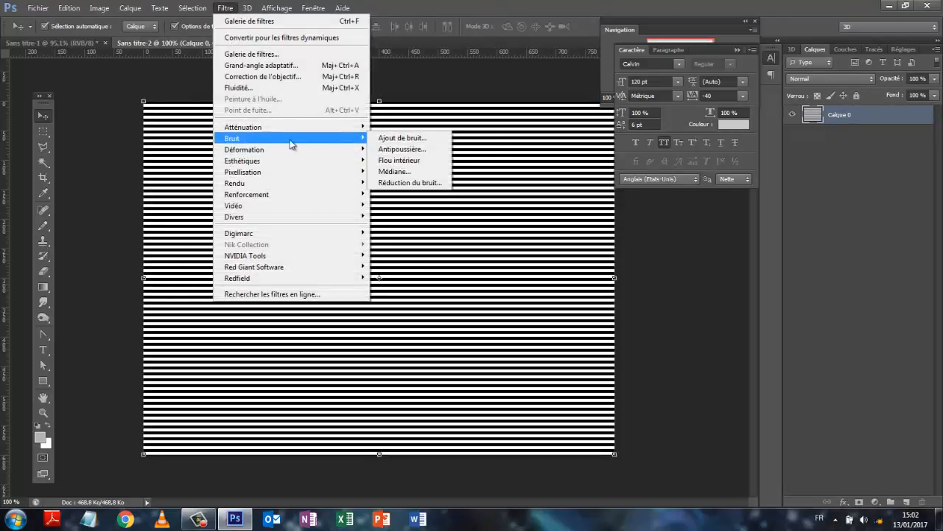
left_click(403, 139)
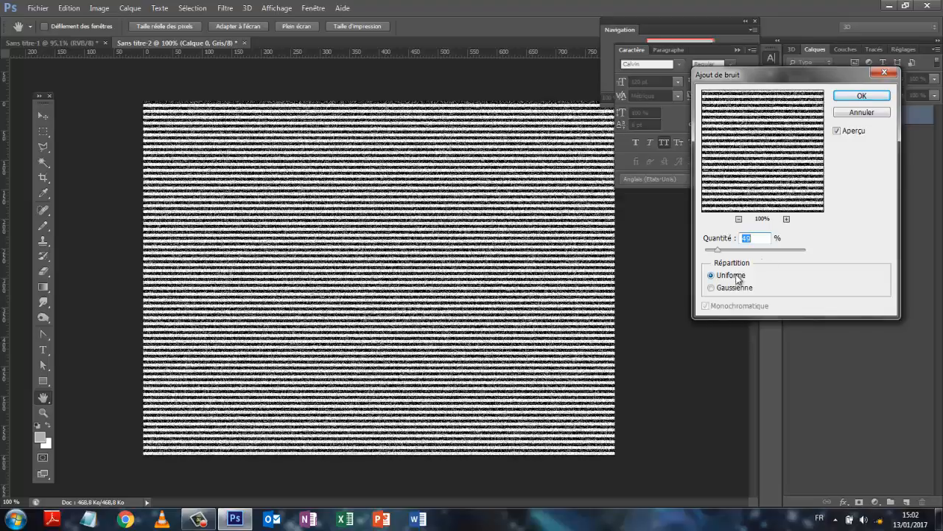
left_click(855, 99)
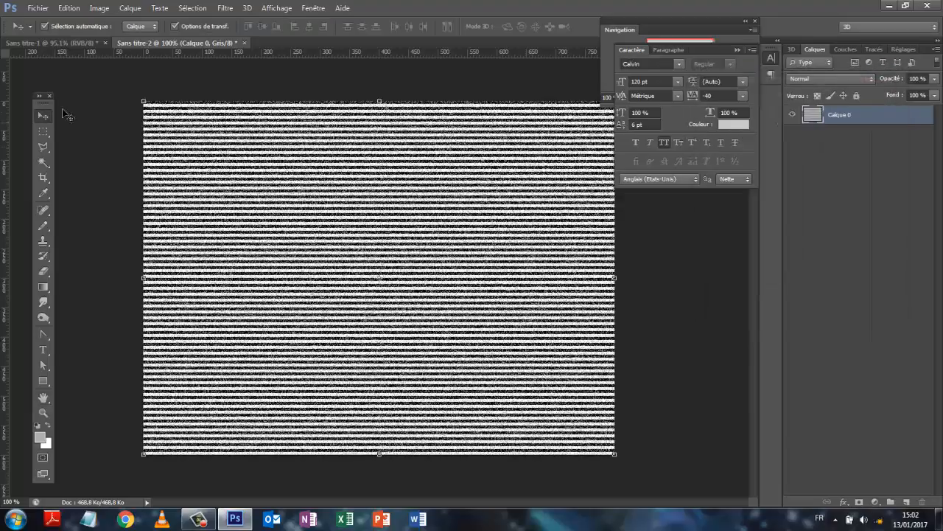
- Lighten the dark tones of the striped layer with Levels, setting the black output level to 100
left_click(98, 9)
mouse_move(110, 40)
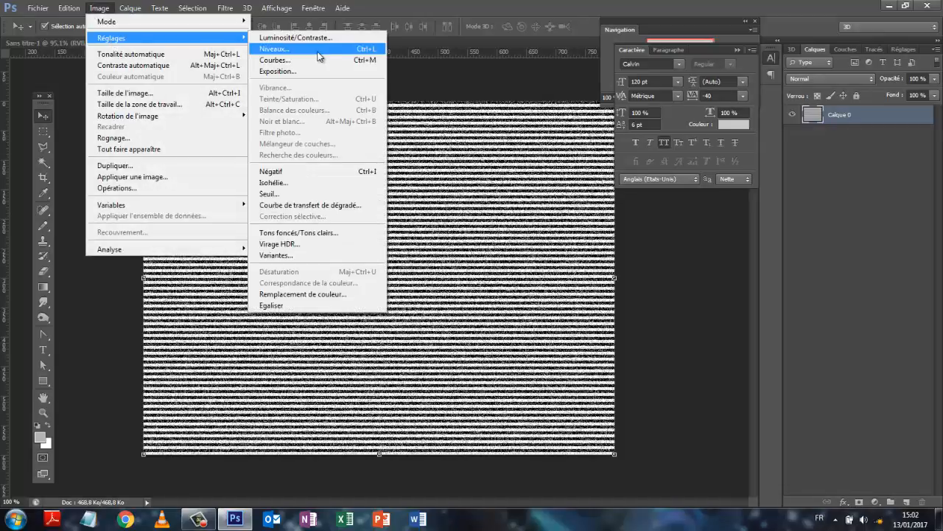
left_click(304, 49)
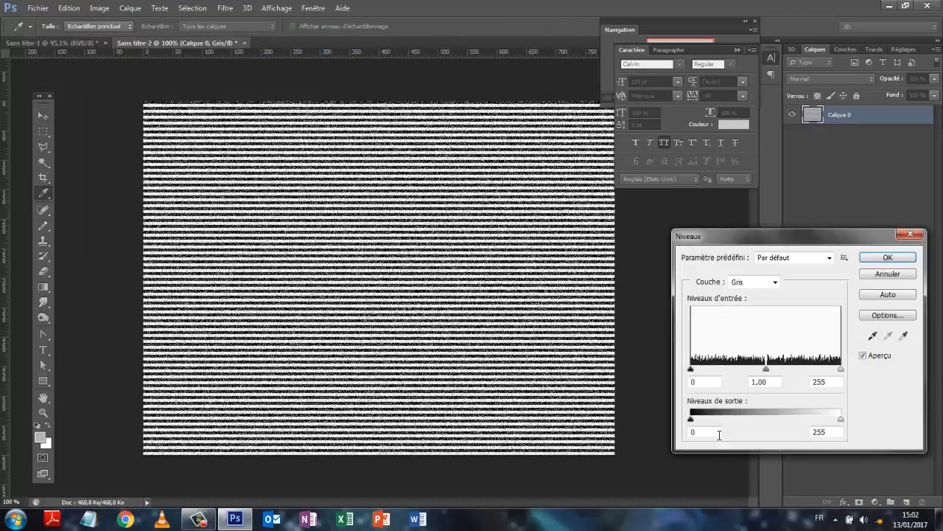
type("100")
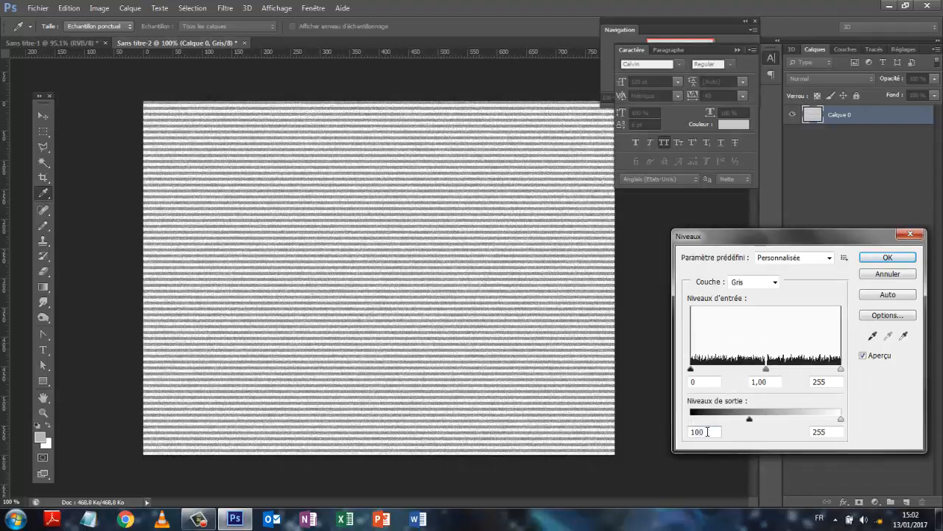
left_click(880, 258)
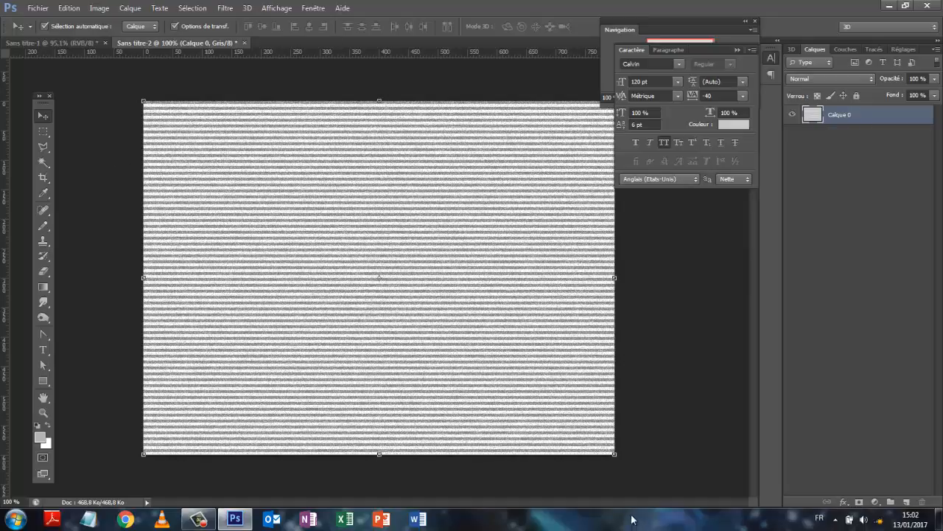
- Rotate the striped layer by about 38 degrees and stretch it along its stripes to about 127 % width
left_click_drag(623, 456, 442, 510)
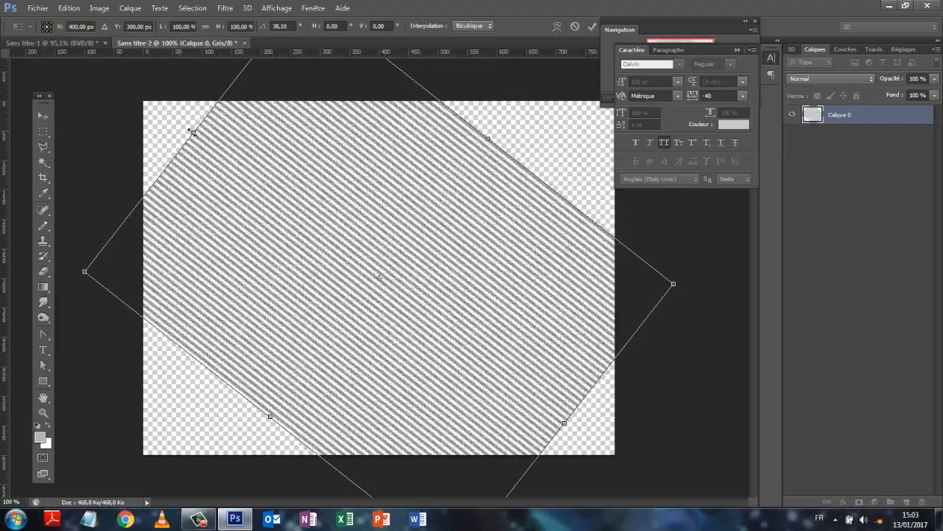
left_click_drag(191, 130, 138, 96)
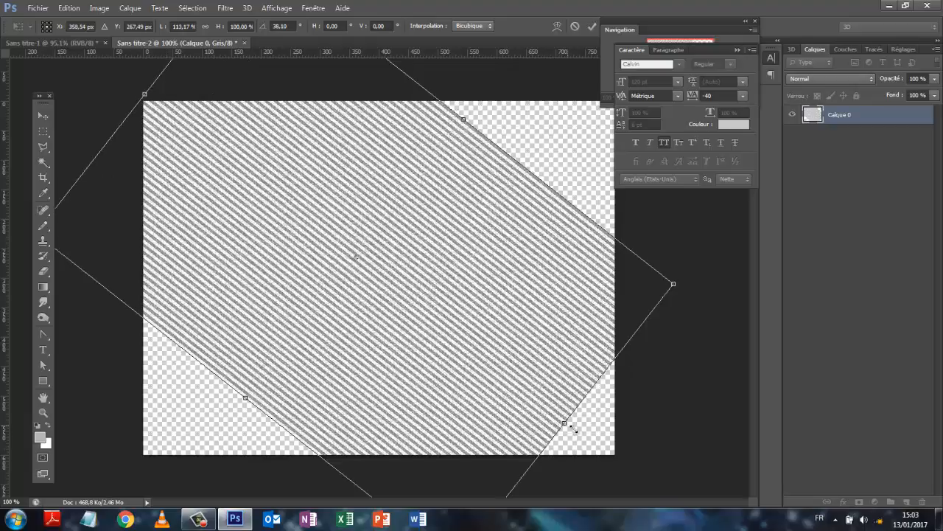
left_click_drag(572, 428, 620, 469)
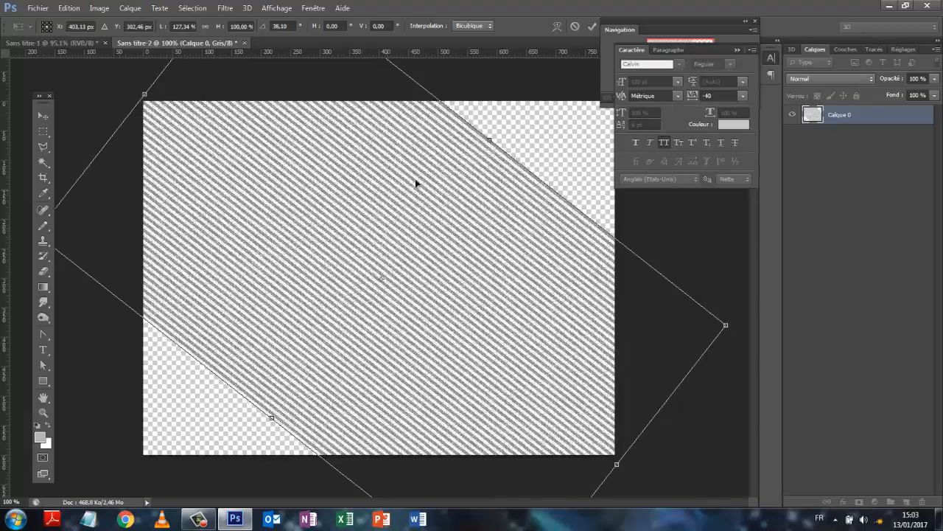
left_click(593, 26)
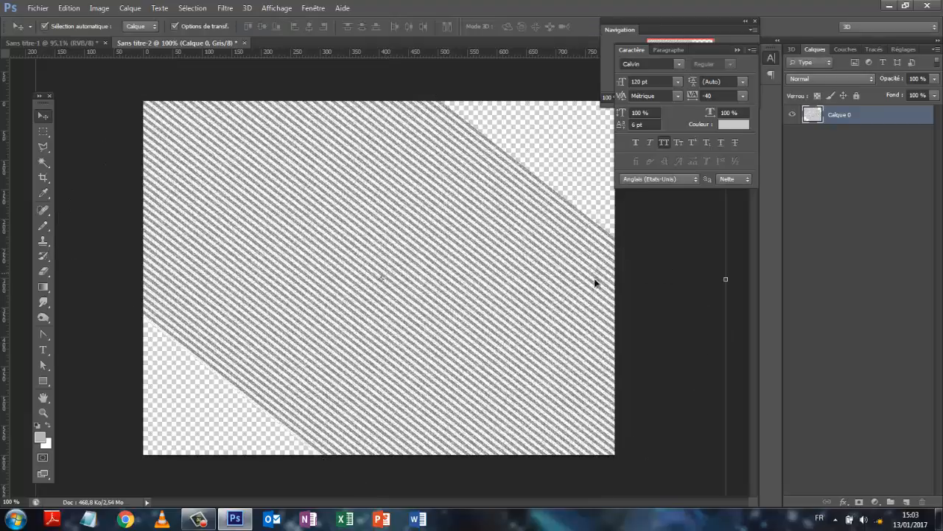
- Copy a thin full-width rectangular strip just below the canvas's middle to a new layer and hide Calque 0
left_click(43, 131)
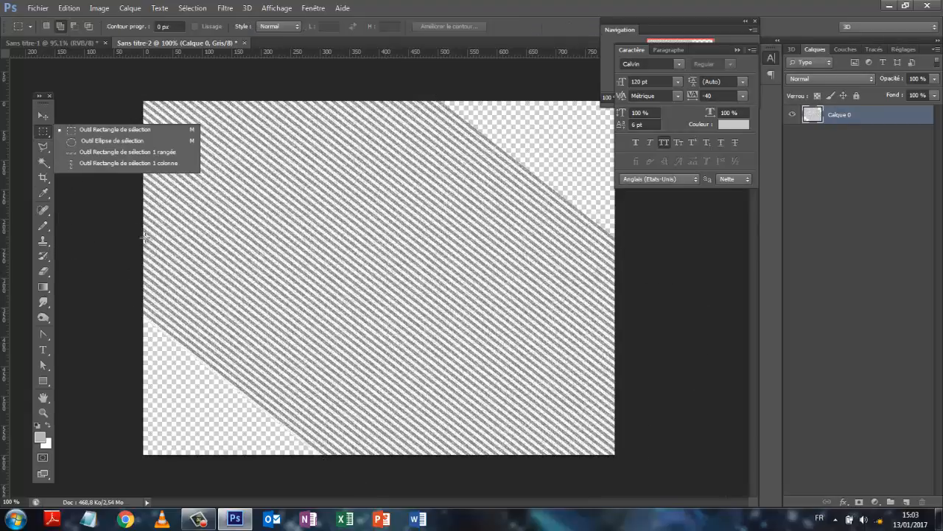
left_click(100, 129)
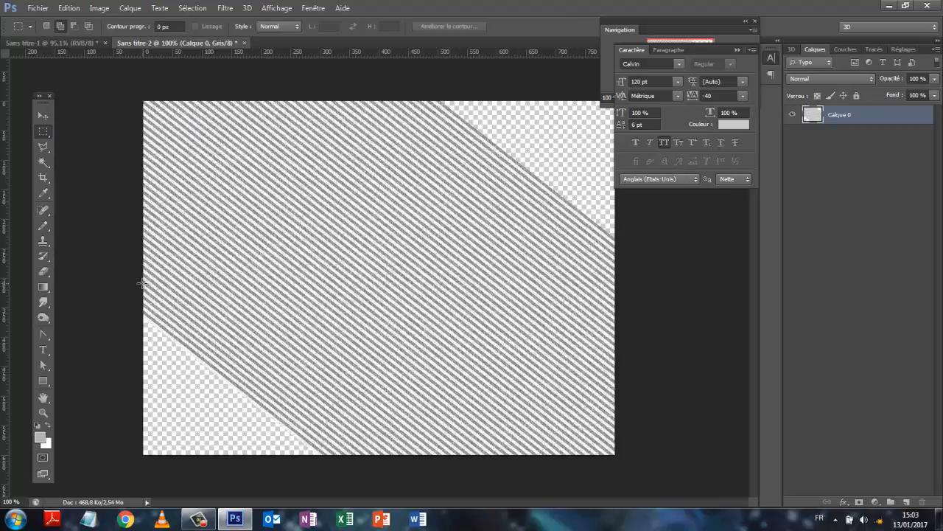
left_click_drag(144, 283, 618, 295)
left_click_drag(617, 296, 617, 295)
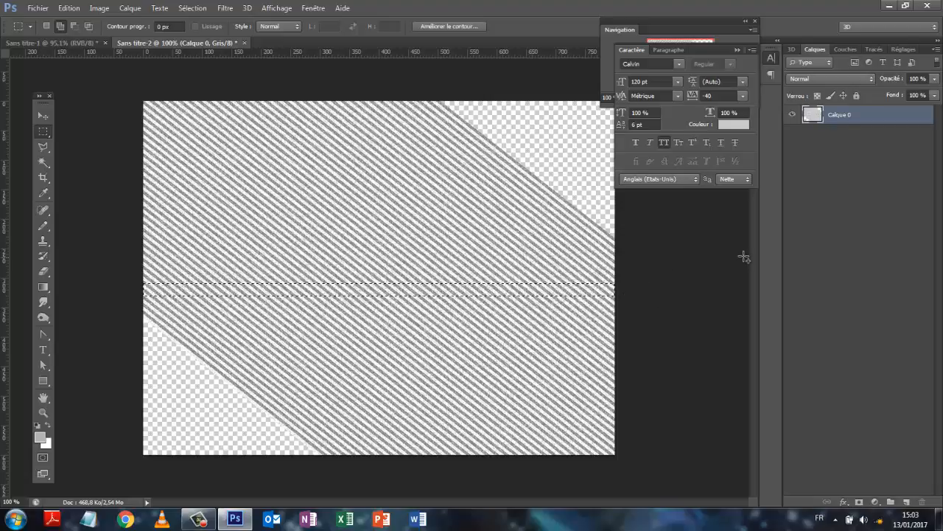
key("ctrl+j")
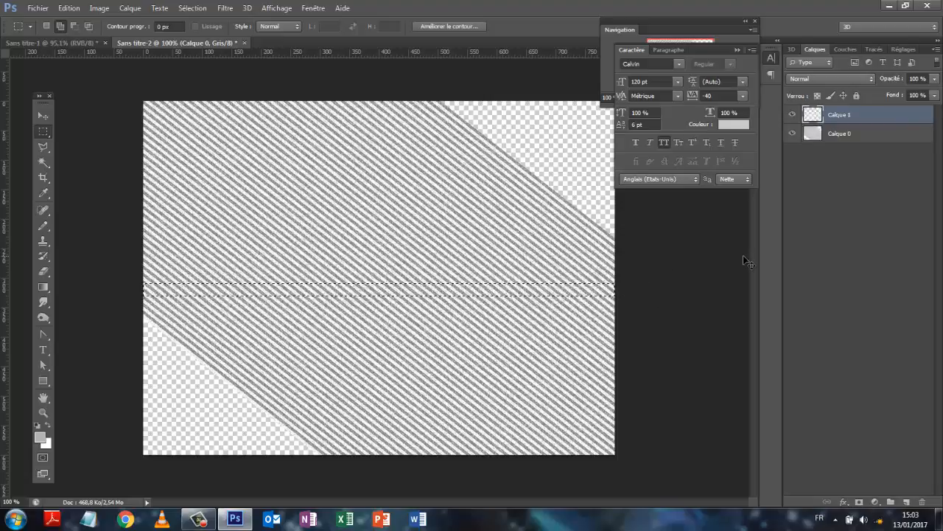
left_click(792, 133)
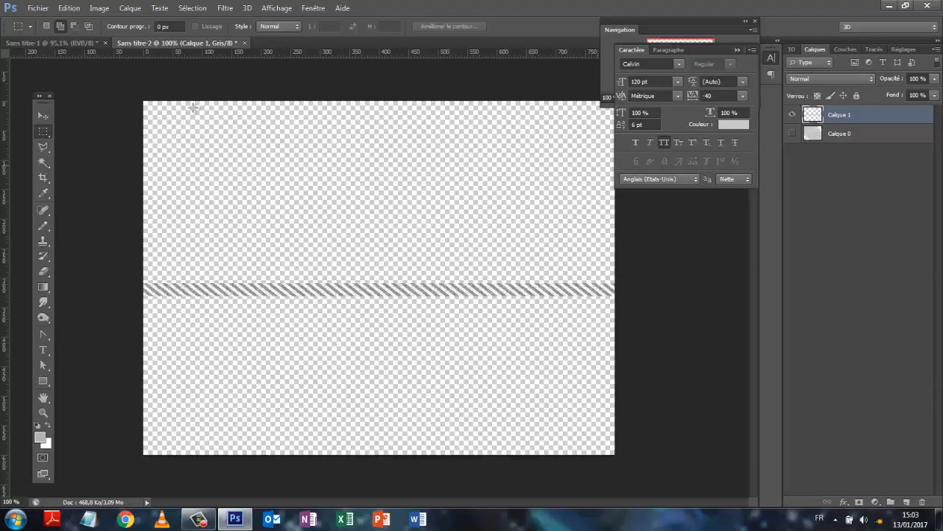
- Bend the striped strip into a ring with the Coordonnées polaires filter, using Rectangulaire en polaire
left_click(226, 9)
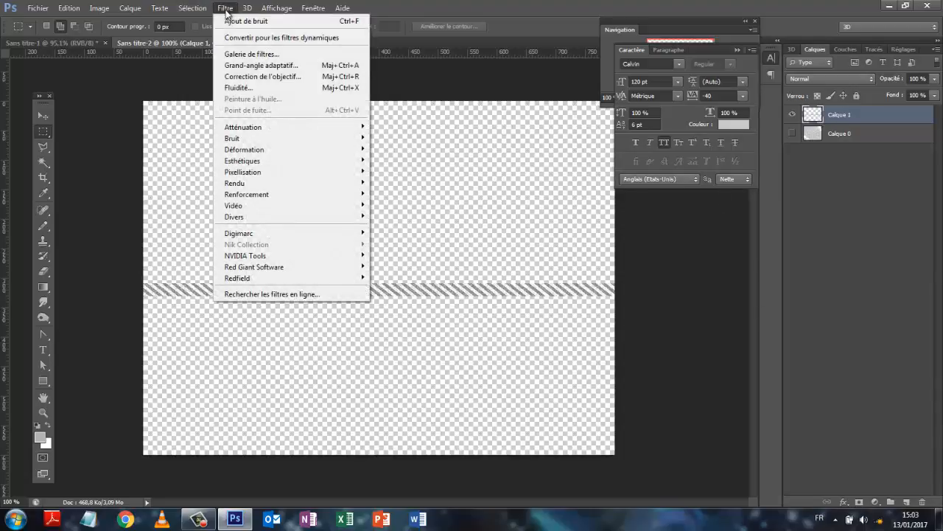
mouse_move(296, 153)
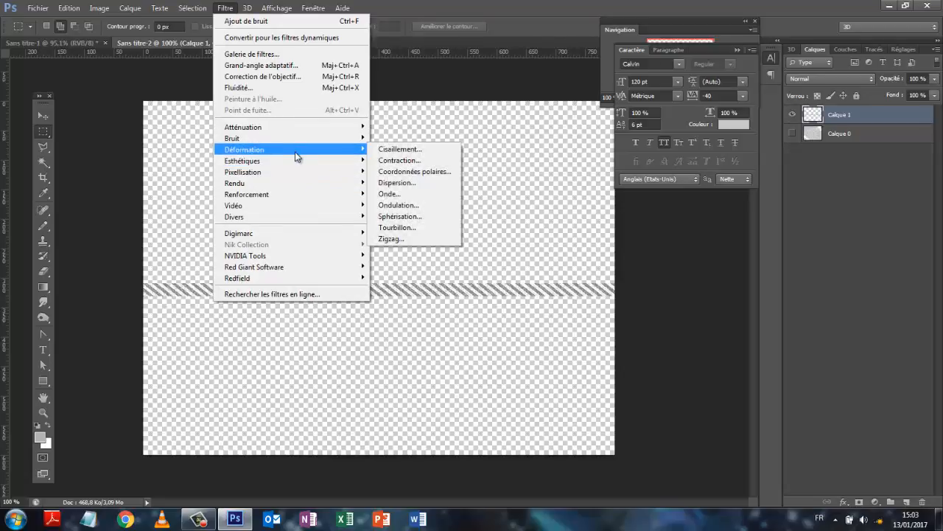
left_click(400, 171)
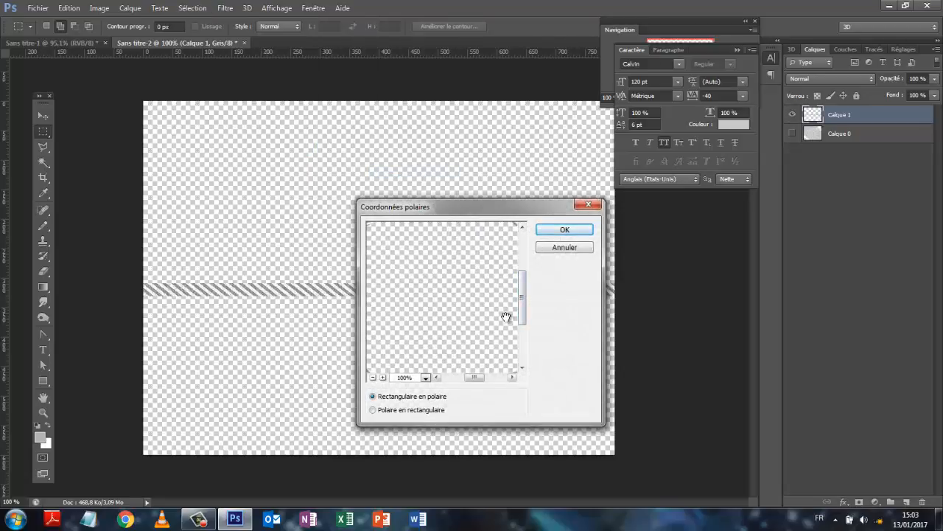
left_click(372, 378)
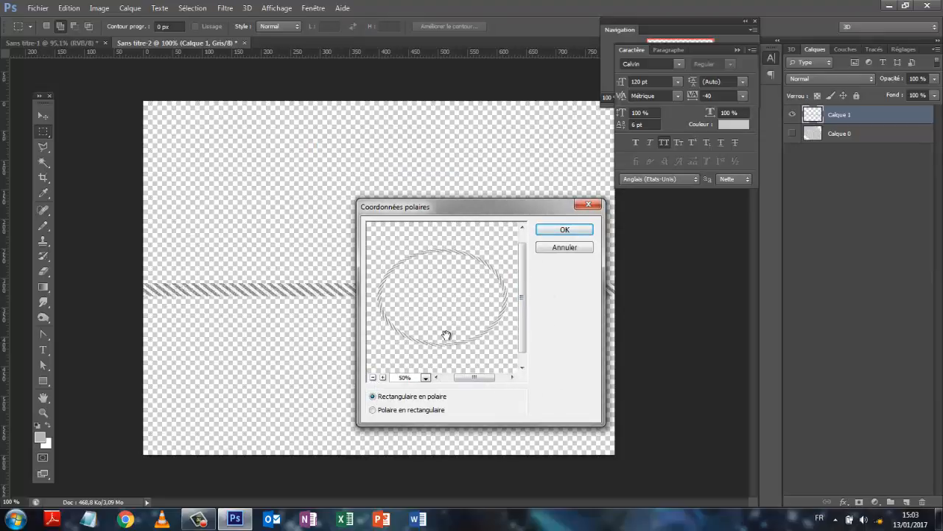
left_click(564, 230)
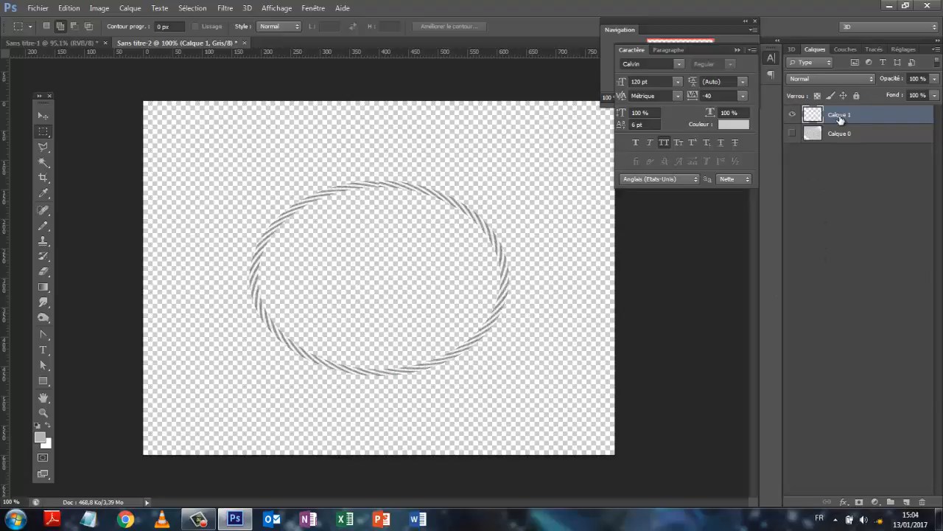
- Add an inner shadow and a drop shadow to the rope ring, each with 75 % opacity, distance 5 px and size 5 px
left_click(133, 9)
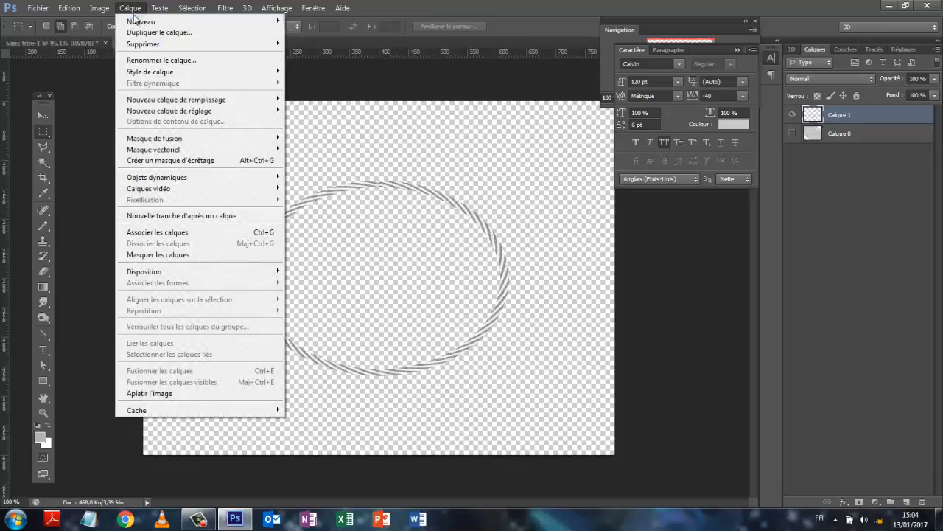
mouse_move(276, 74)
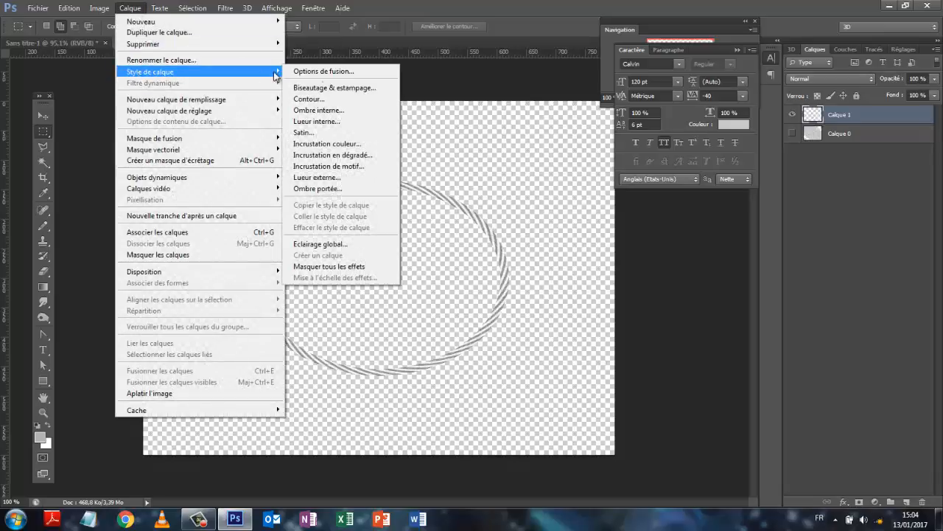
left_click(324, 74)
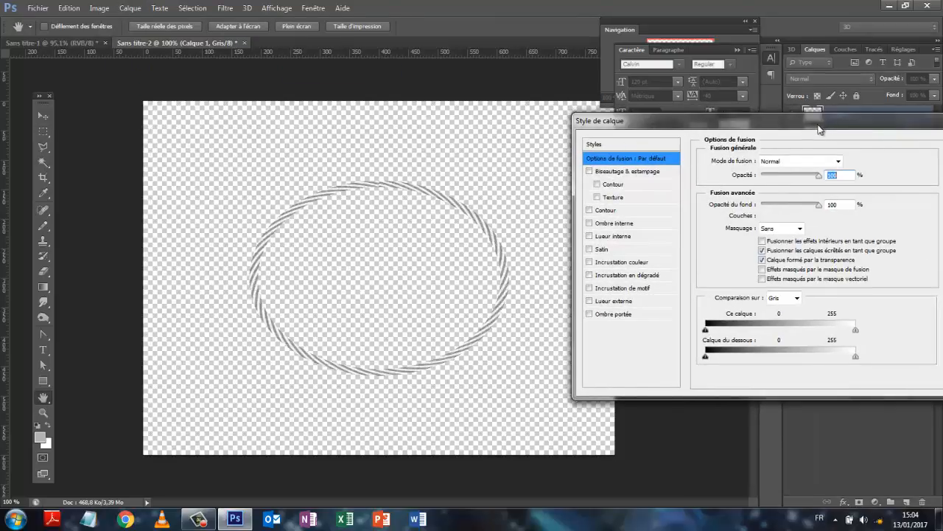
left_click(592, 229)
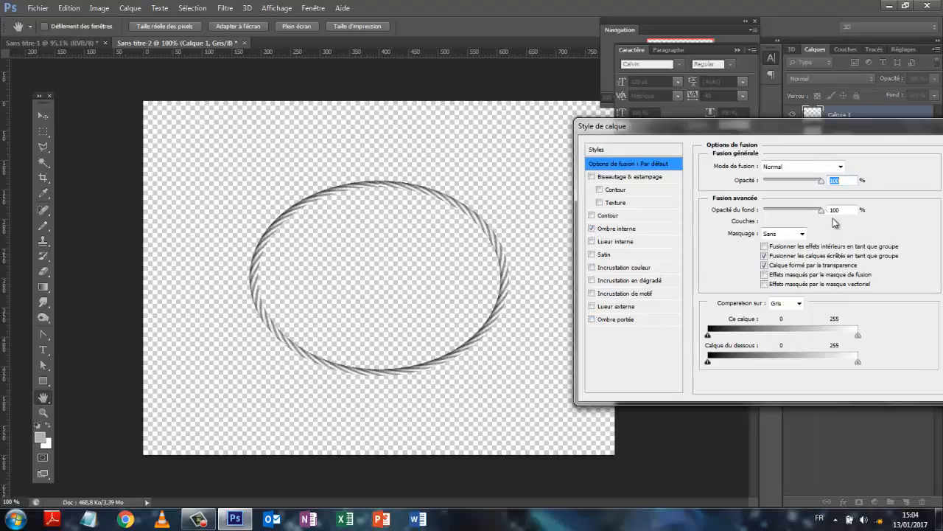
left_click(638, 234)
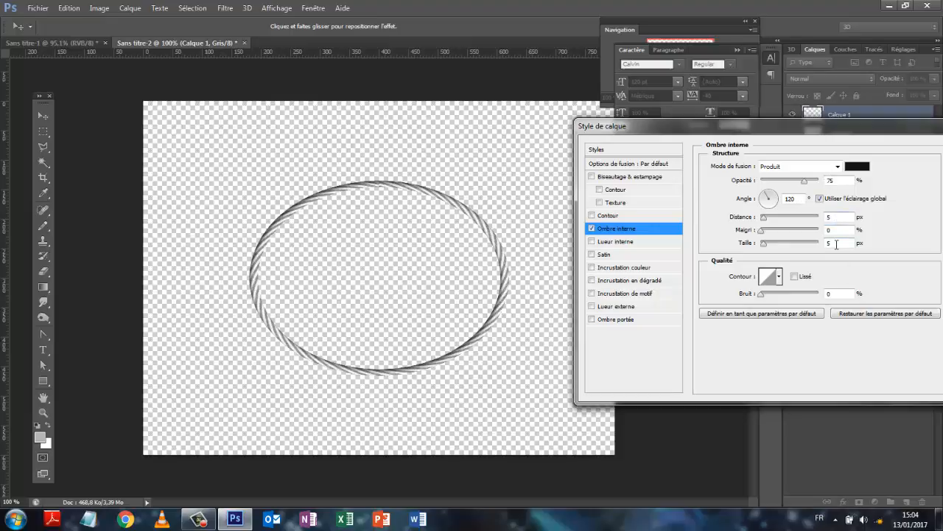
left_click(592, 319)
left_click(613, 322)
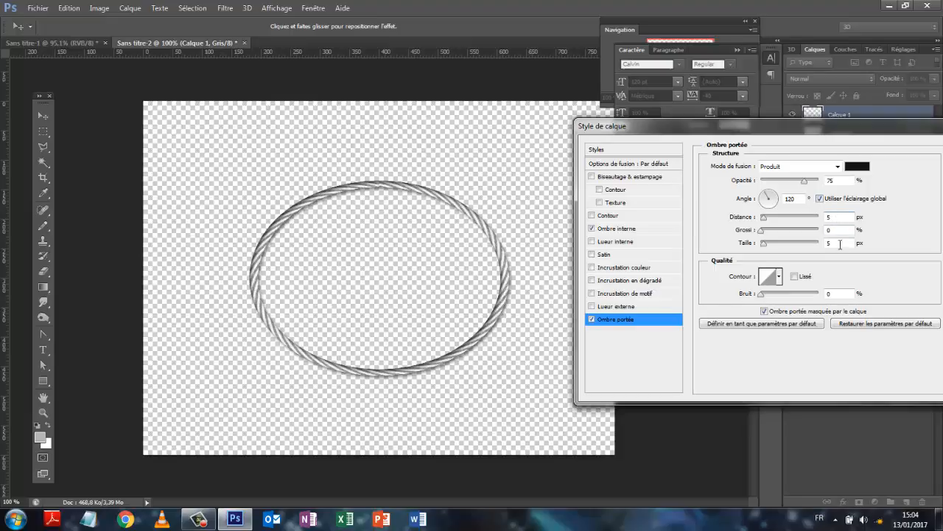
left_click_drag(845, 127, 706, 106)
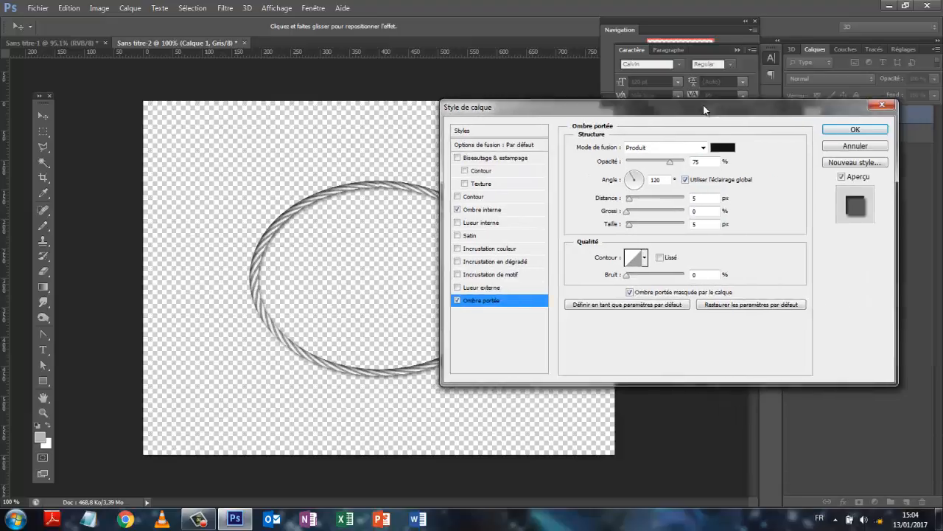
left_click(852, 128)
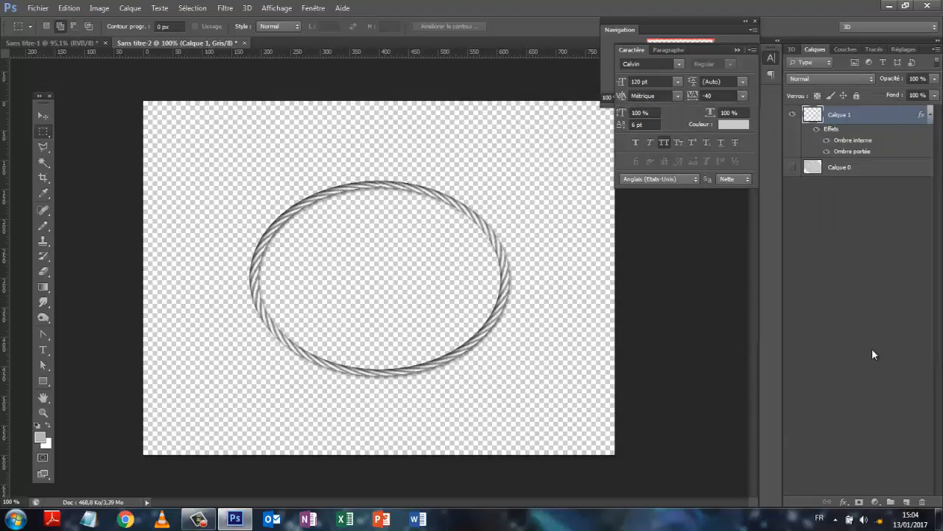
- Collapse the effects list of Calque 1 and delete the hidden Calque 0 layer
left_click(931, 114)
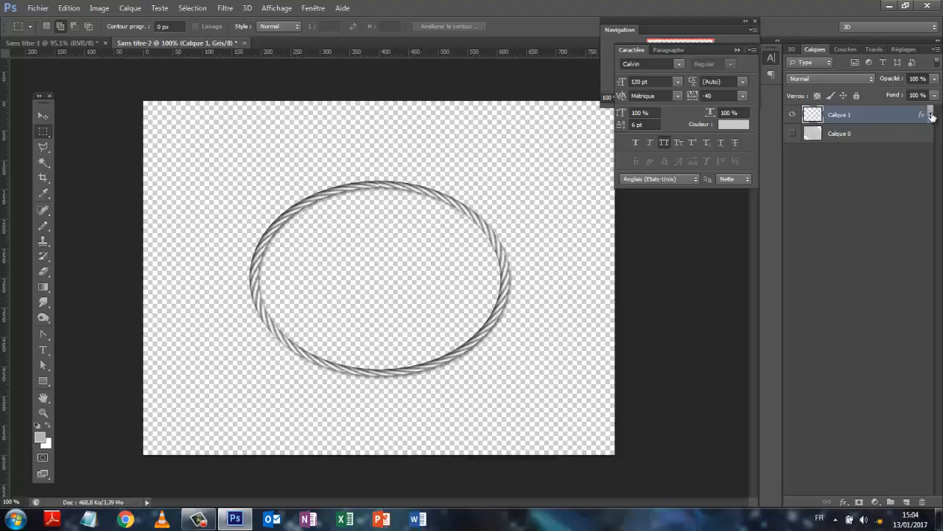
left_click(851, 133)
key("Delete")
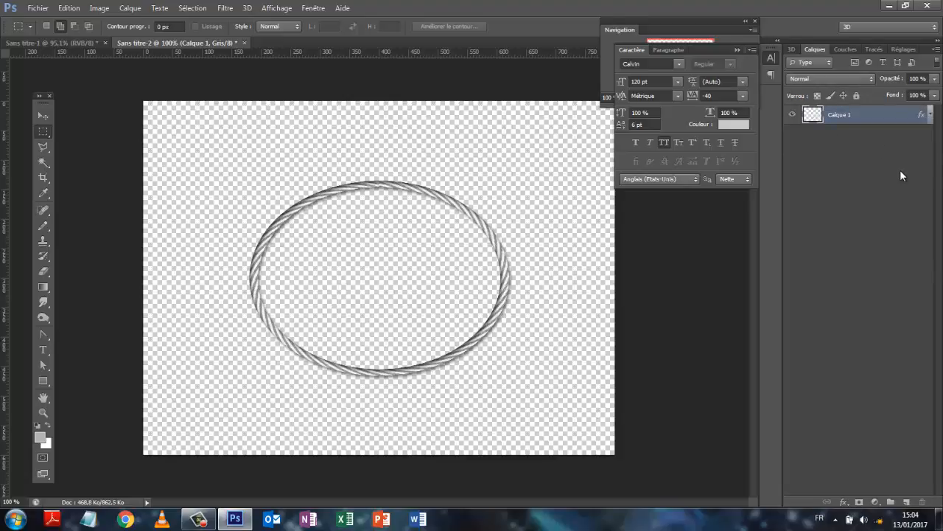
- Convert the image from grayscale to RGB colour mode
left_click(100, 8)
mouse_move(105, 27)
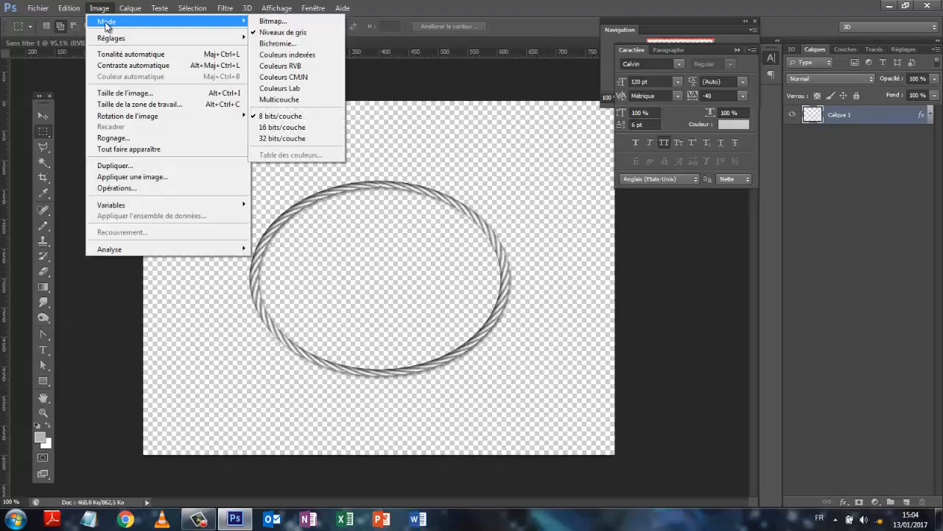
left_click(271, 66)
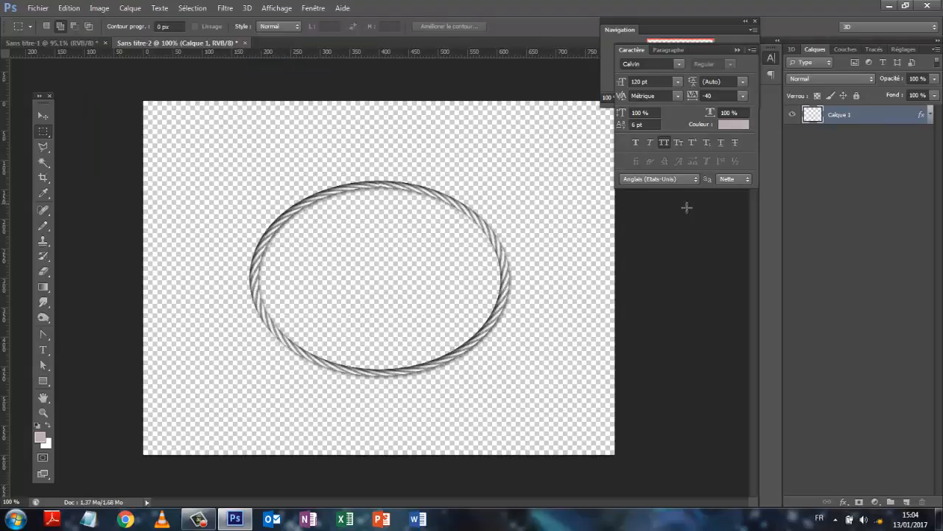
- Add a colour overlay to the rope ring's layer style in the khaki yellow cbc67d
right_click(868, 122)
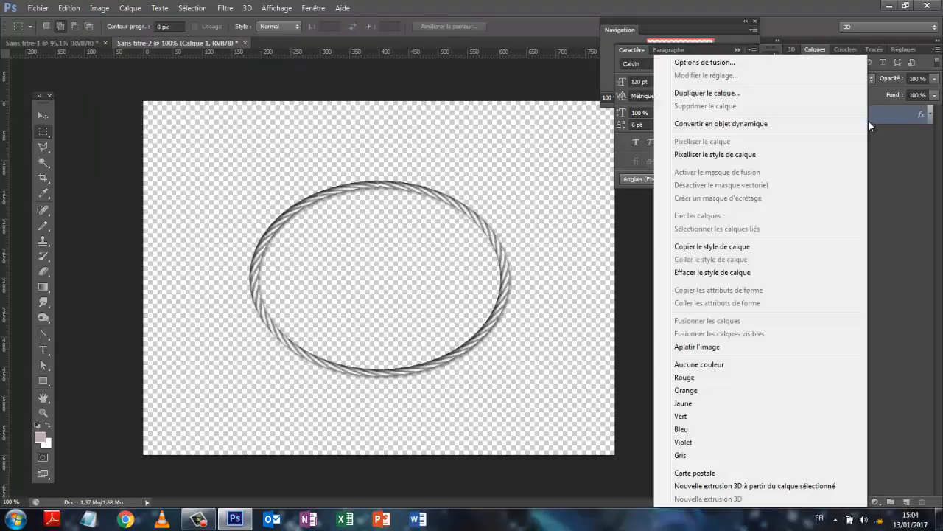
left_click(930, 116)
left_click(930, 116)
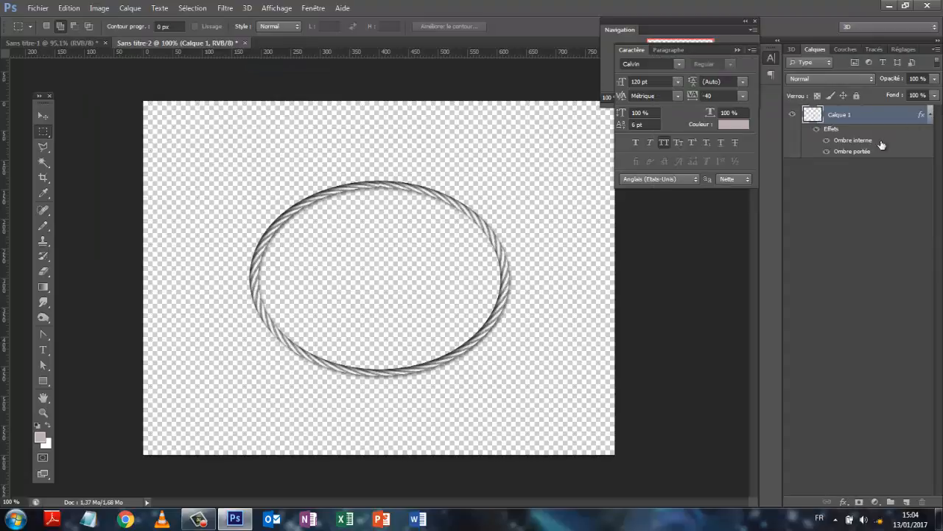
double_click(826, 130)
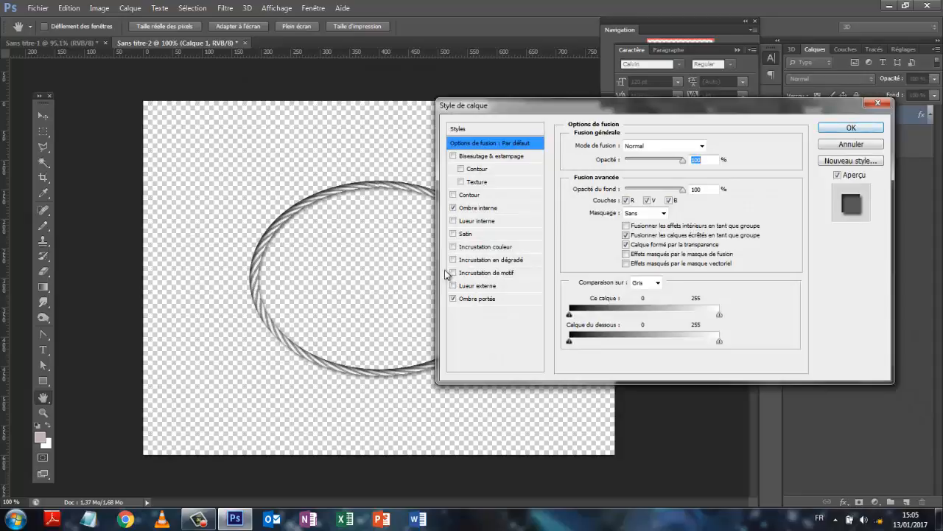
left_click(454, 247)
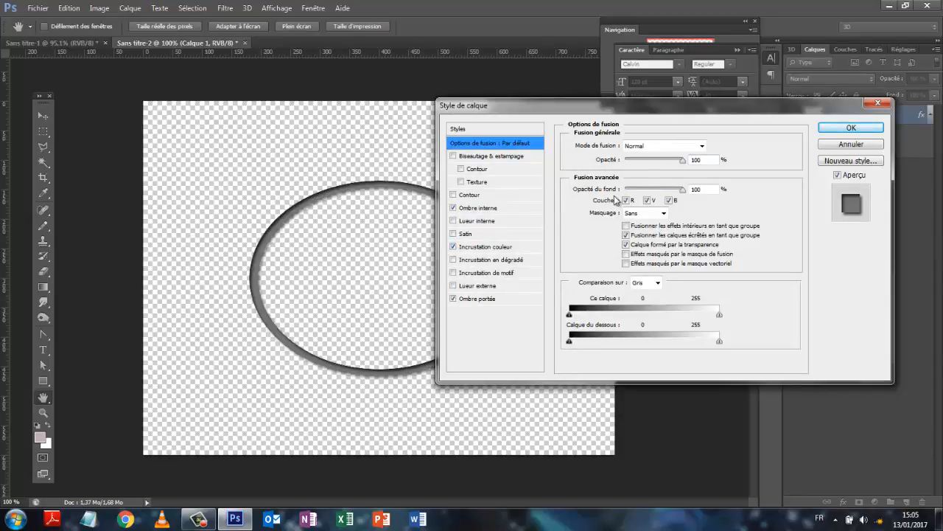
left_click(490, 247)
left_click(718, 146)
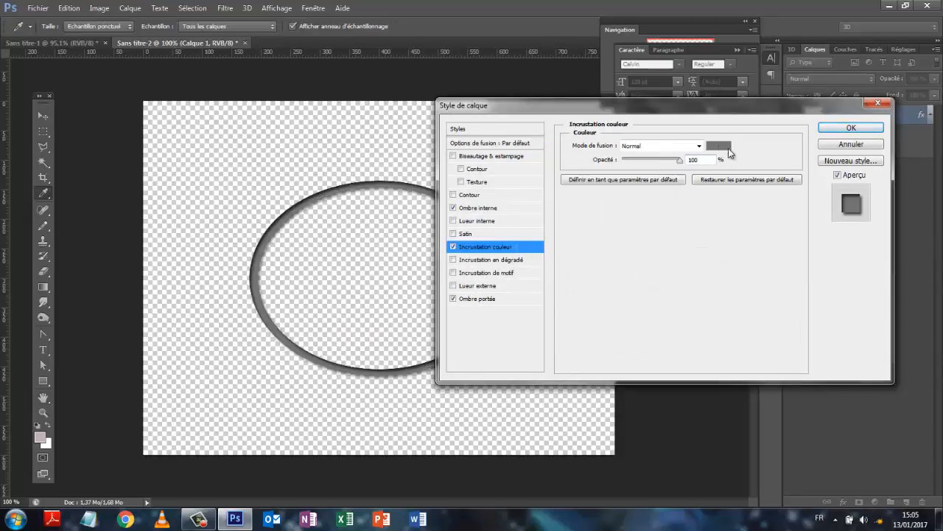
left_click(399, 449)
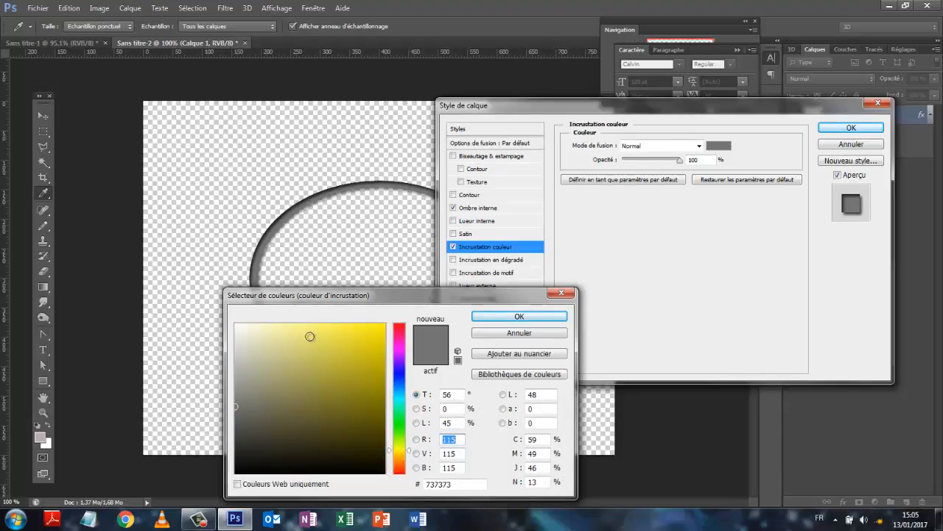
left_click(308, 326)
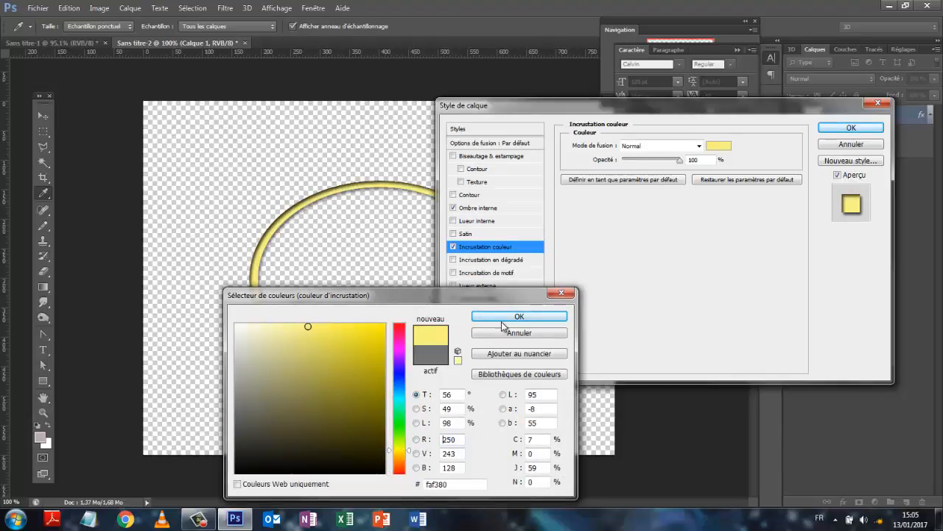
left_click(292, 355)
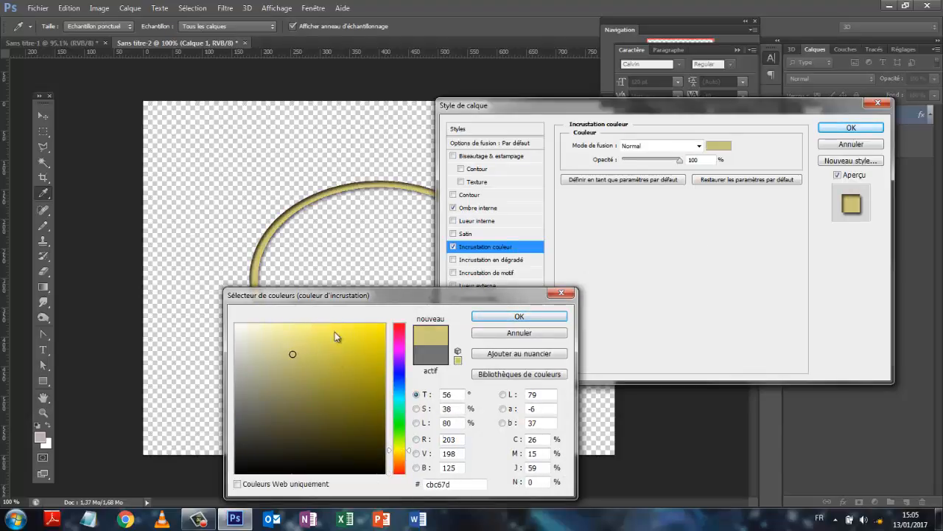
left_click(517, 317)
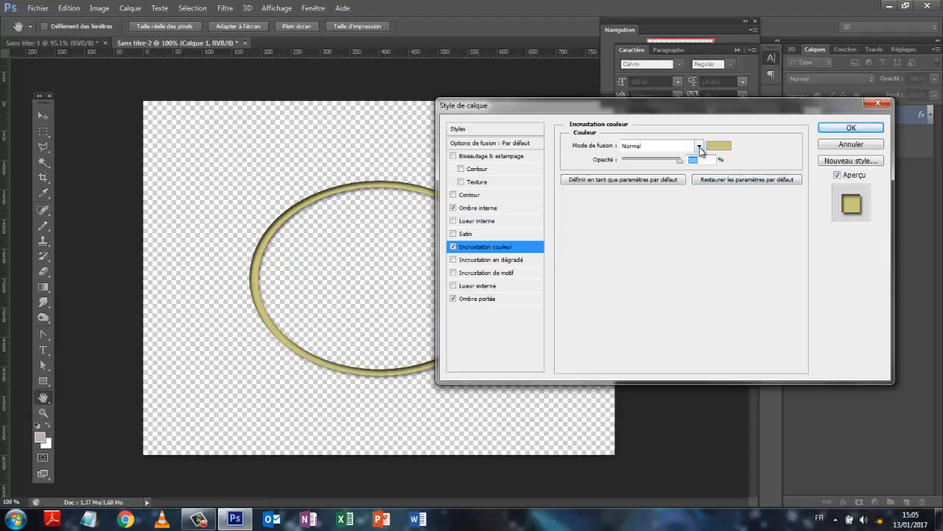
- Set the rope ring's colour overlay to the Produit blend mode with a light orange-yellow colour and apply the layer style
left_click(697, 146)
left_click(642, 193)
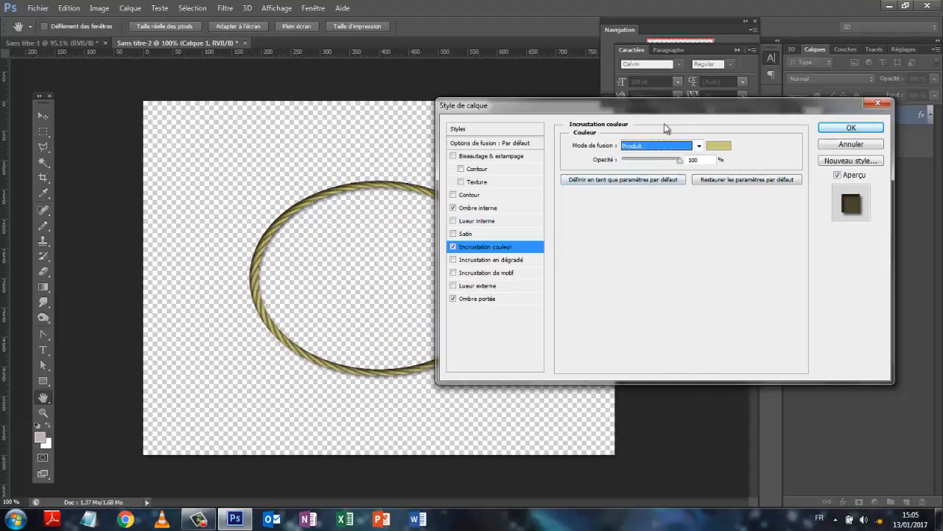
left_click_drag(688, 103, 802, 100)
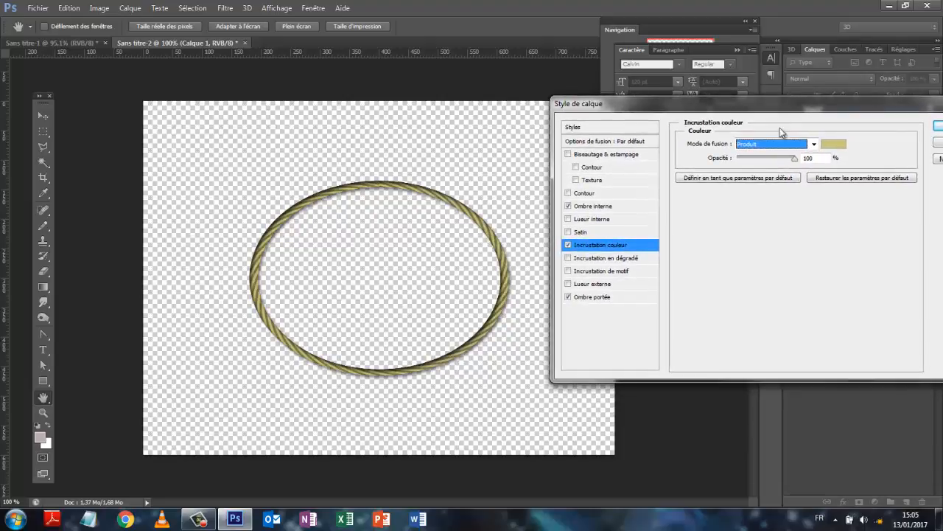
left_click(833, 143)
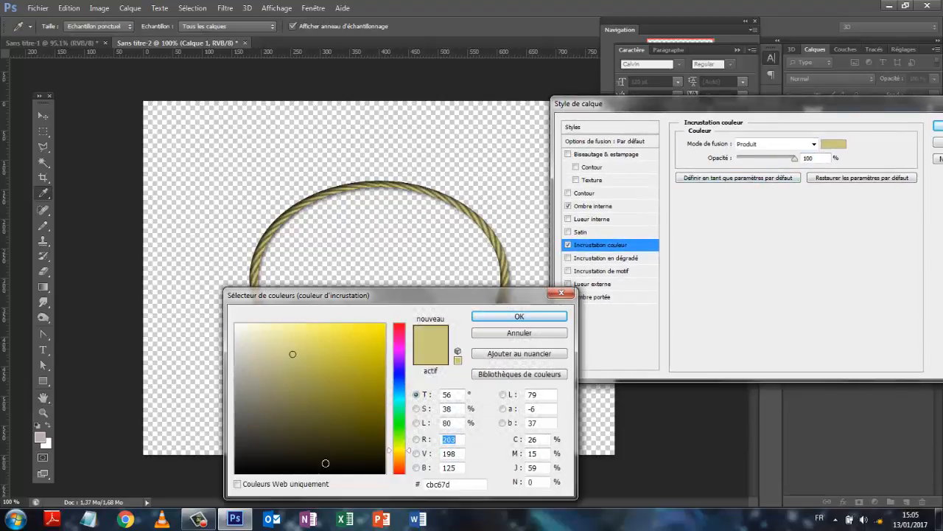
left_click(400, 455)
left_click_drag(314, 329, 310, 325)
left_click(529, 318)
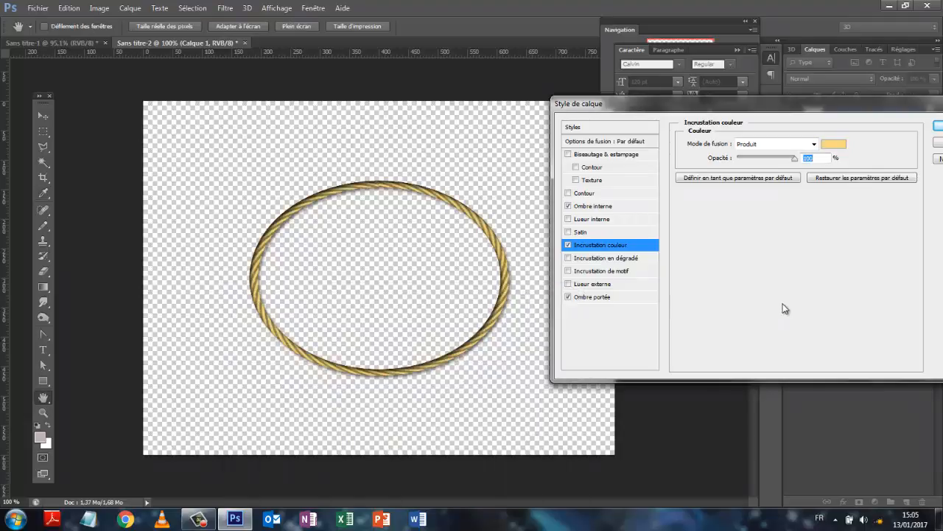
left_click_drag(881, 107, 744, 112)
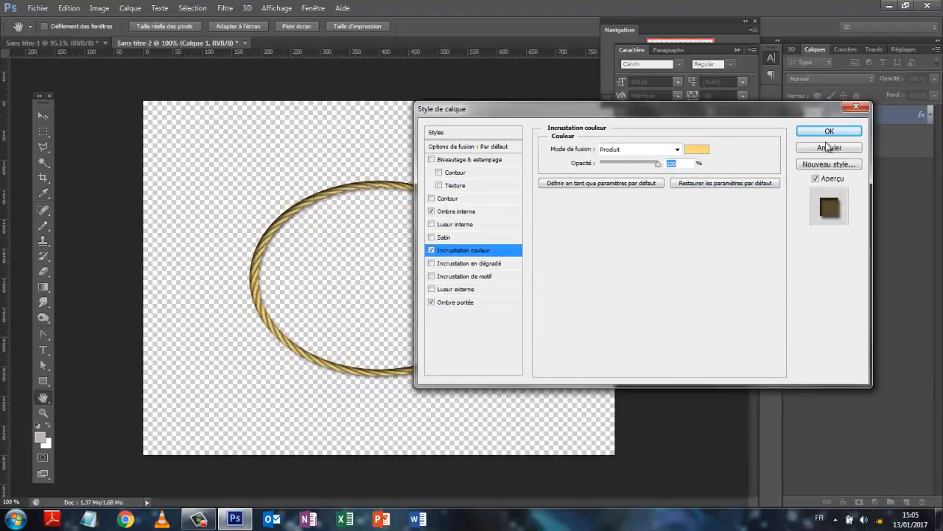
left_click(829, 133)
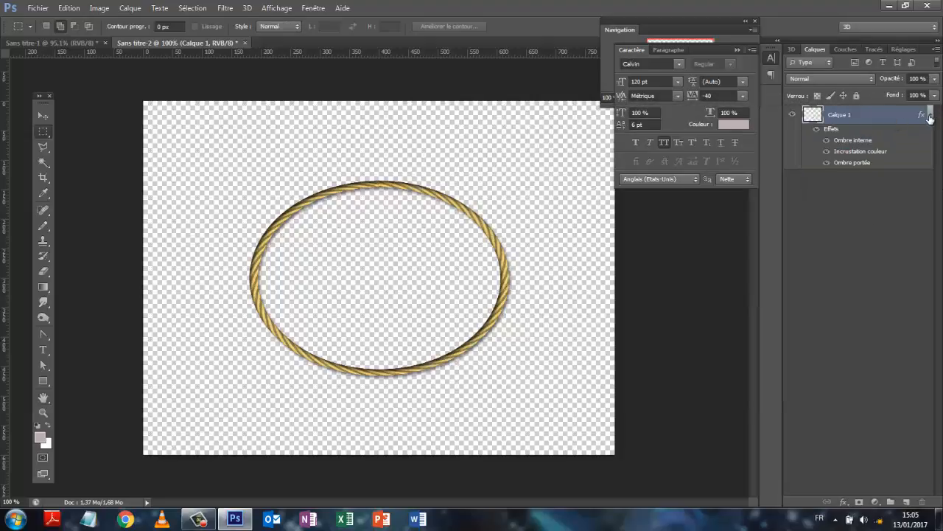
- Duplicate the Calque 1 rope ring and place the copy beneath it, offset slightly up and to the left
left_click(931, 114)
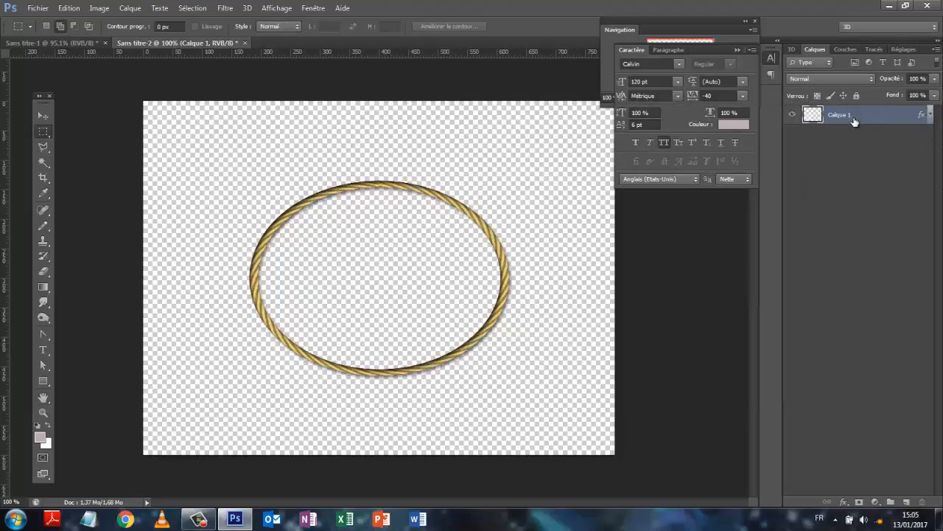
left_click_drag(855, 121, 905, 501)
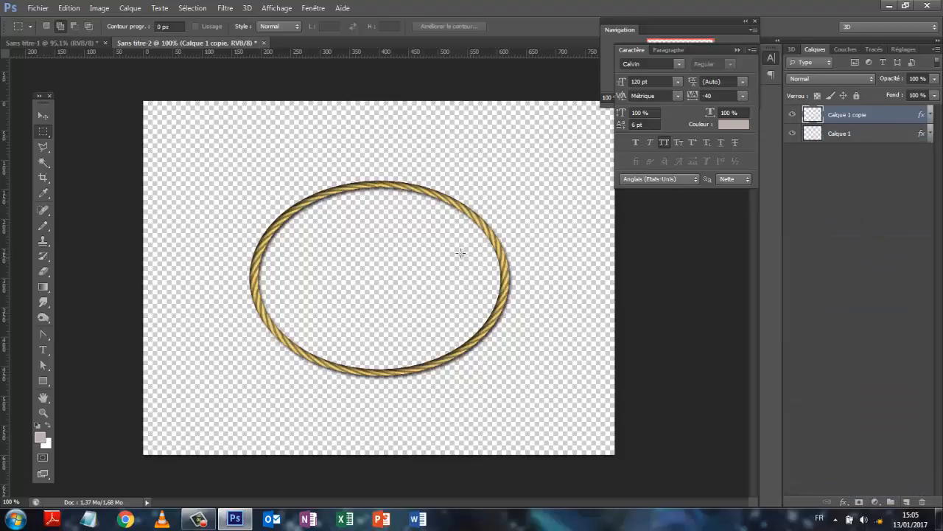
left_click(43, 116)
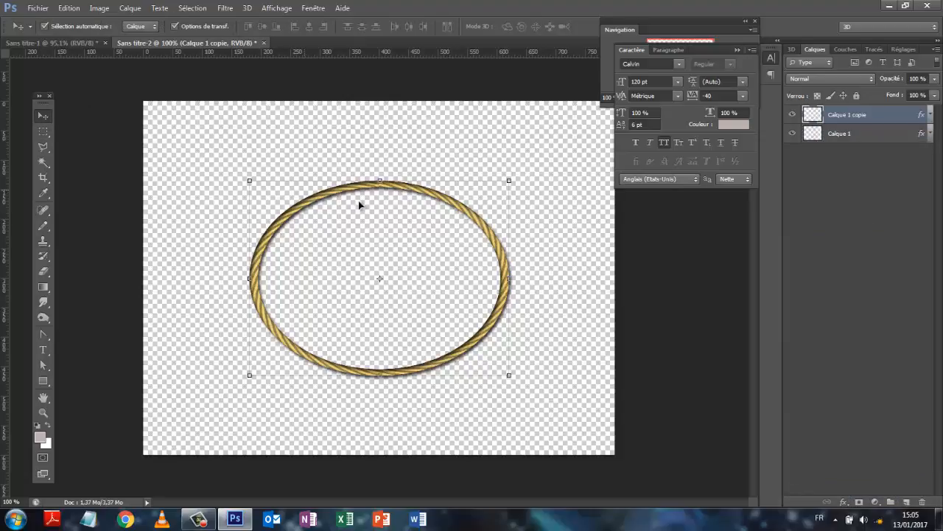
left_click_drag(353, 192, 332, 185)
left_click(338, 194)
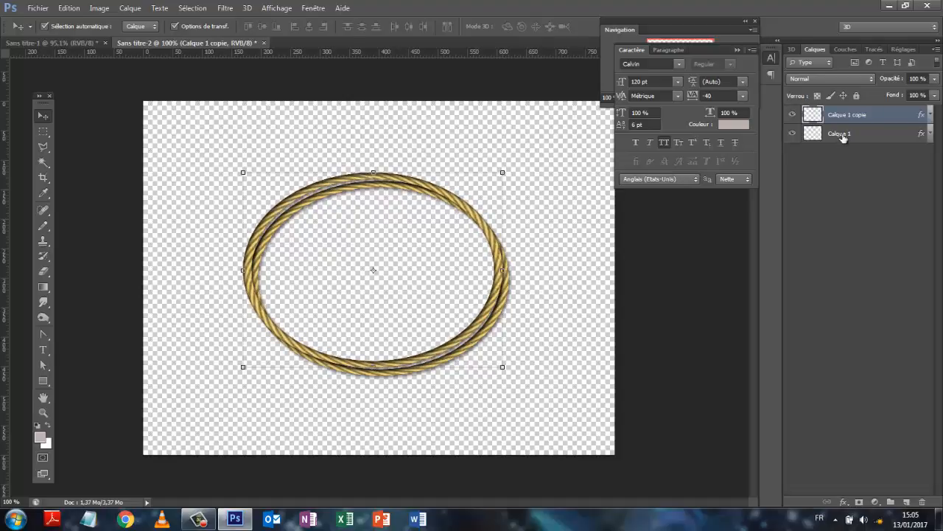
left_click_drag(847, 118, 848, 487)
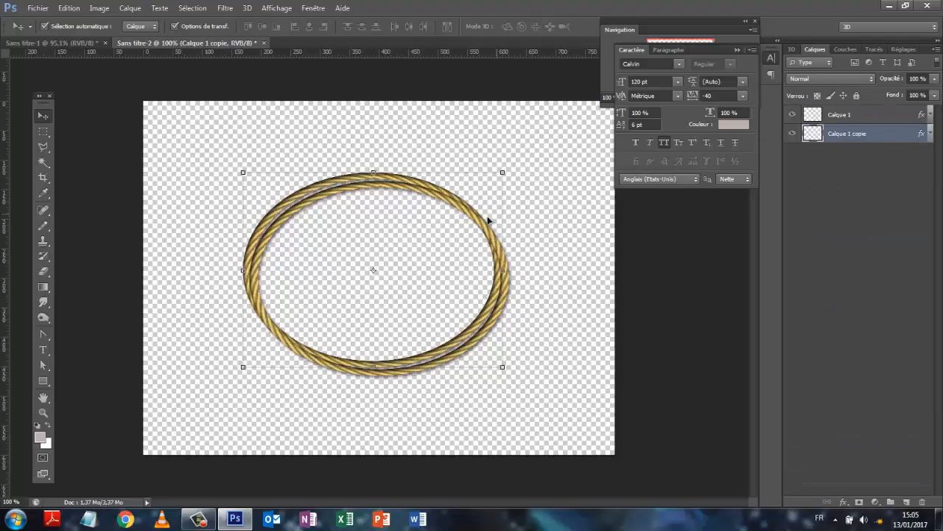
left_click_drag(483, 220, 483, 222)
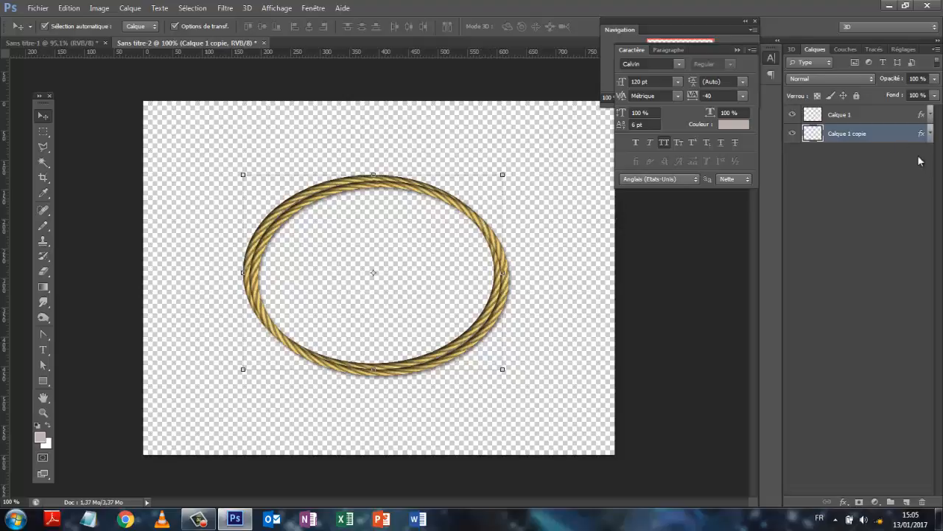
- Build up the rope coil with four more ring copies, duplicating the topmost ring each time and shifting the copy slightly upward
left_click(887, 116)
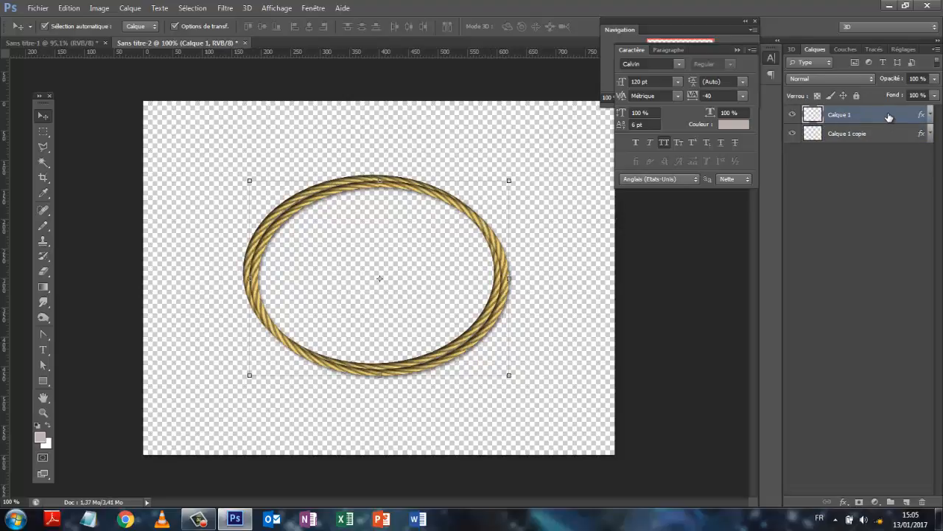
key("ctrl+j")
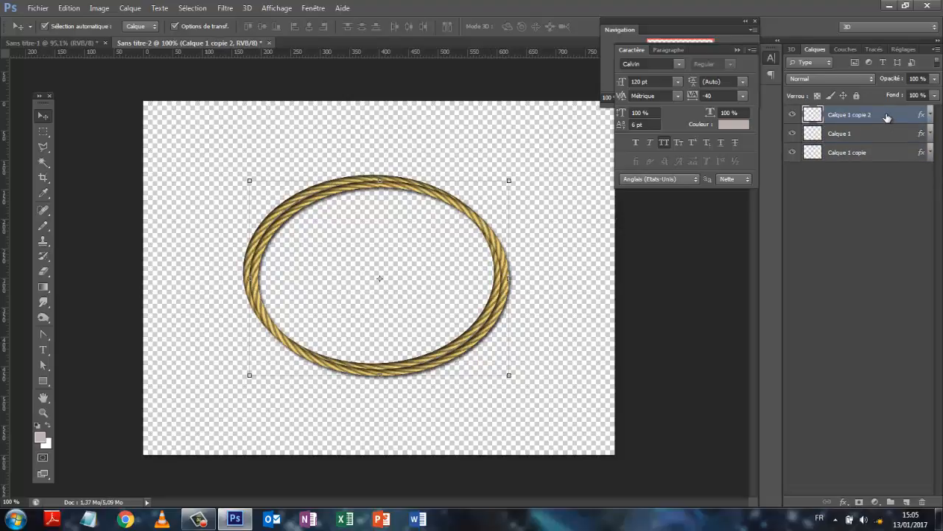
left_click_drag(457, 203, 457, 193)
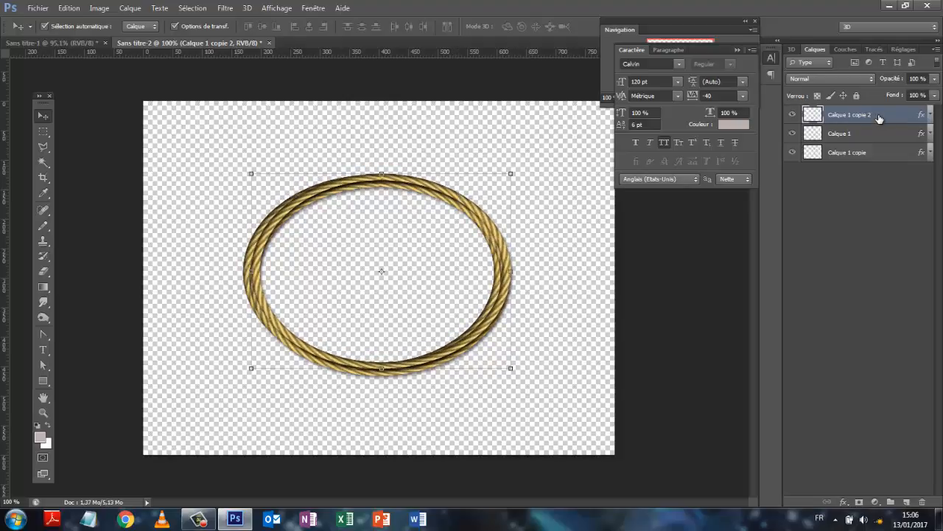
left_click_drag(878, 118, 907, 502)
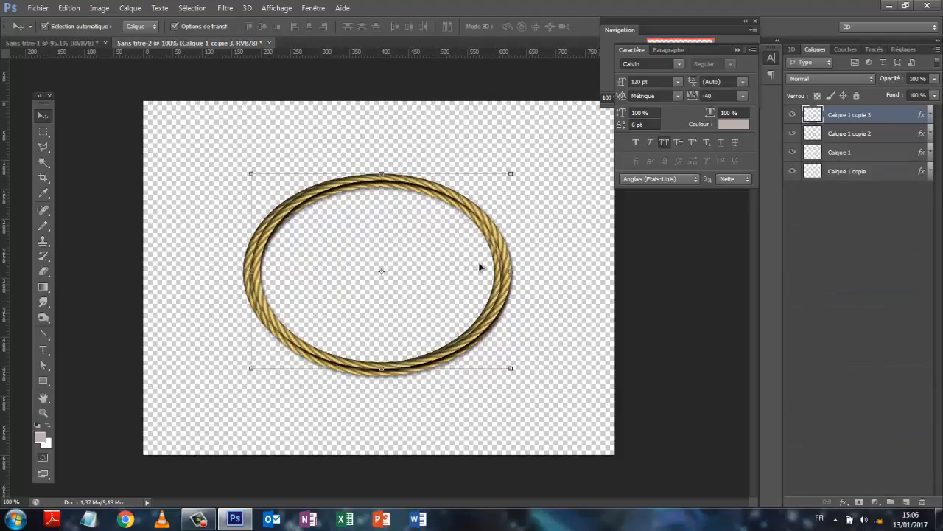
left_click_drag(478, 212, 478, 203)
left_click_drag(870, 117, 909, 501)
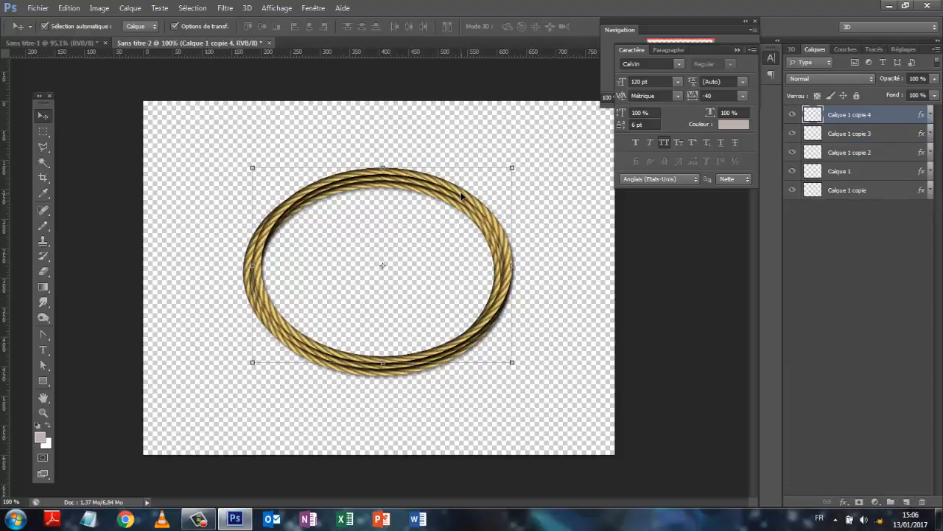
left_click_drag(463, 193, 462, 185)
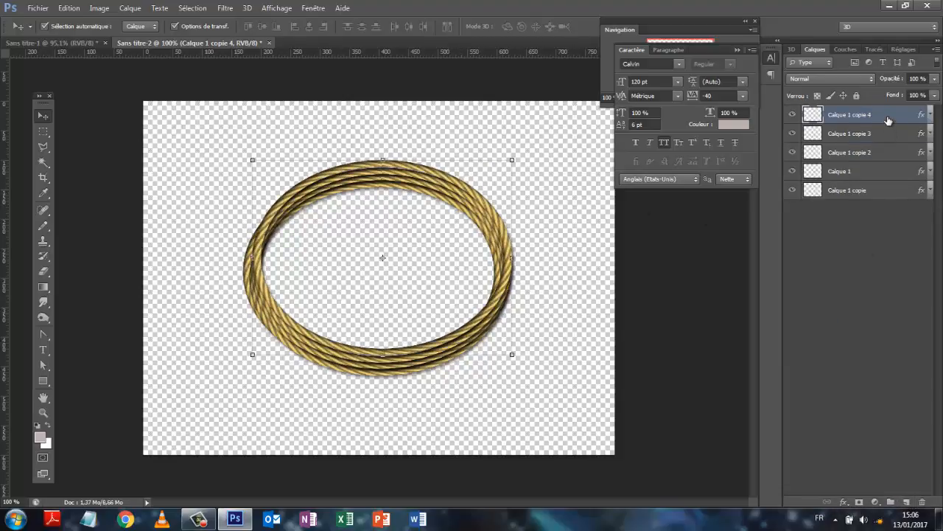
left_click_drag(890, 119, 910, 501)
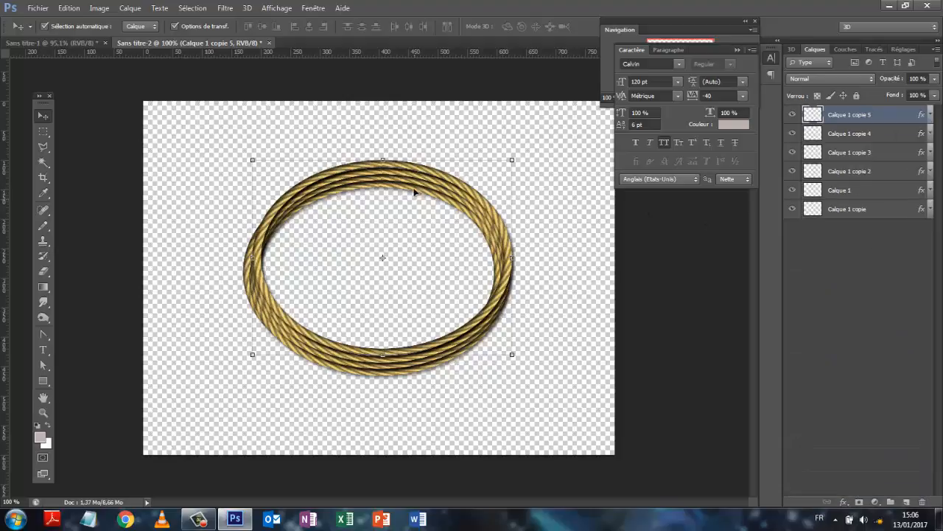
left_click_drag(426, 171, 427, 163)
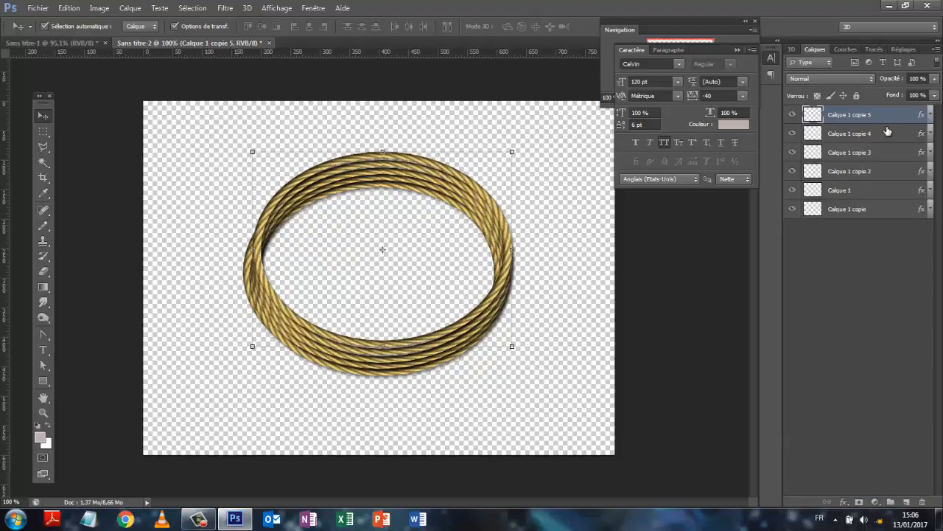
- Send Calque 1 copie 5 to the bottom of the layer stack, nudge its ring slightly down and deselect the layer
left_click_drag(879, 118, 881, 462)
mouse_move(445, 169)
left_mouse_down()
mouse_move(445, 158)
mouse_move(445, 170)
left_mouse_up()
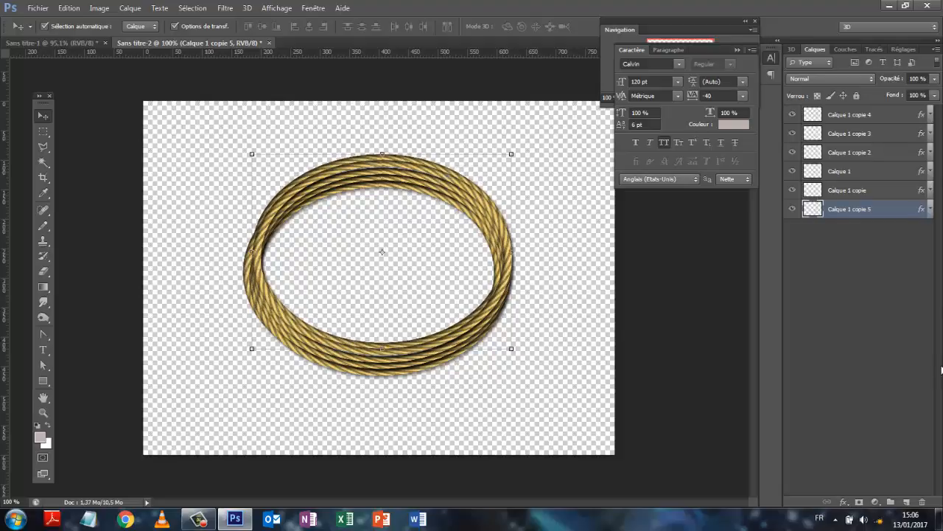
left_click(866, 328)
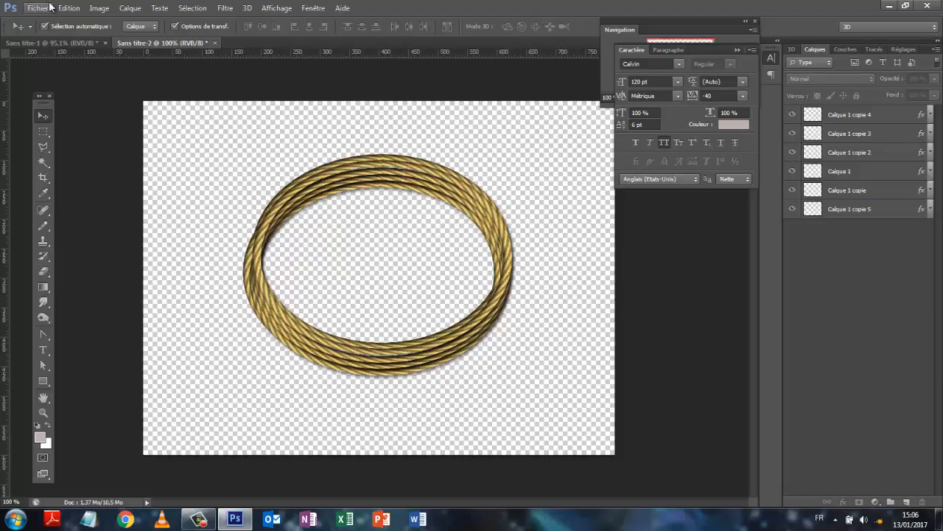
- Duplicate Calque 1 copie 4 and raise the Calque 1 copie 5 ring well above the rope coil
left_click_drag(877, 117, 906, 501)
left_click_drag(435, 168, 438, 135)
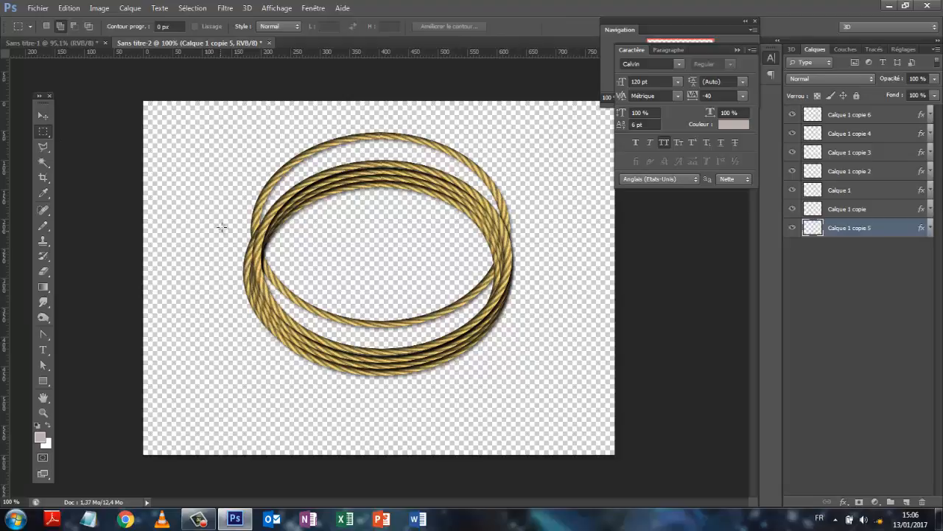
- Delete the lower half of the raised ring within a rectangular selection and nudge the remaining arc slightly
left_click_drag(554, 302, 565, 339)
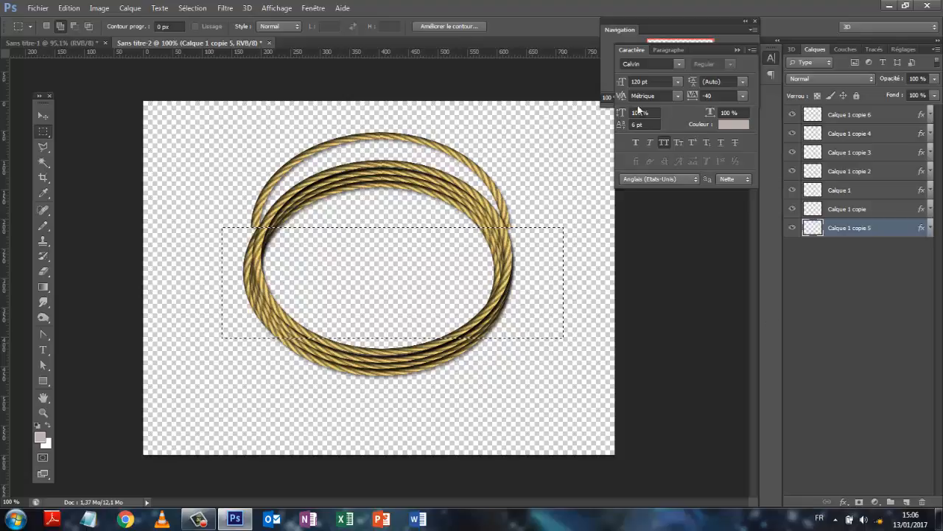
left_click(882, 353)
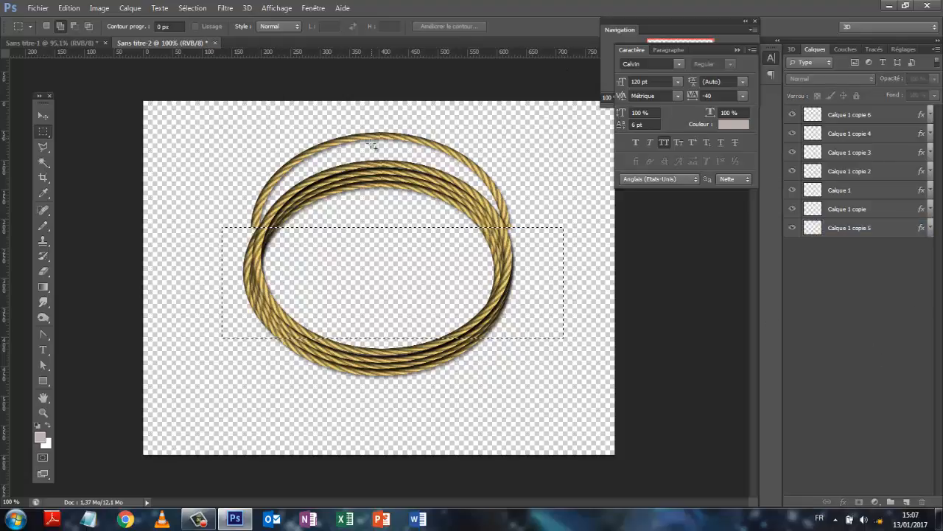
left_click(43, 116)
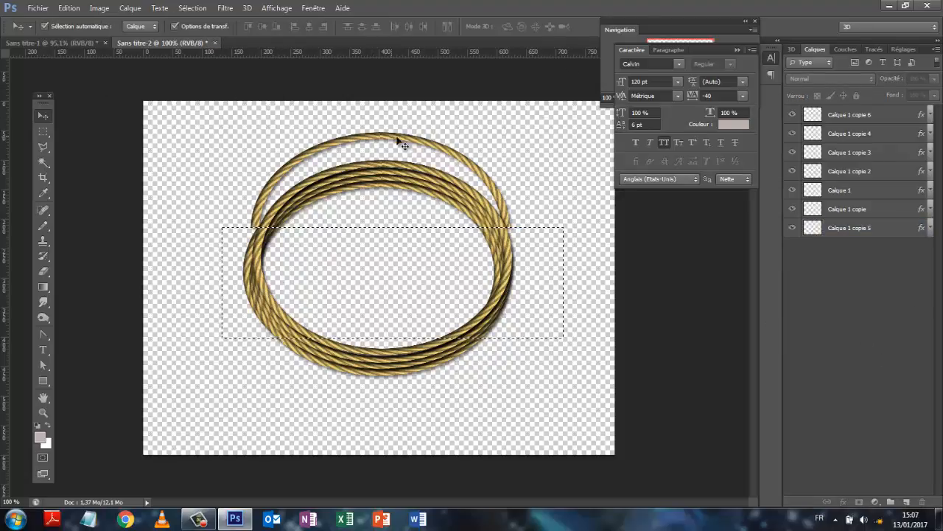
mouse_move(409, 143)
left_mouse_down()
mouse_move(402, 184)
mouse_move(390, 168)
mouse_move(411, 154)
mouse_move(412, 138)
left_mouse_up()
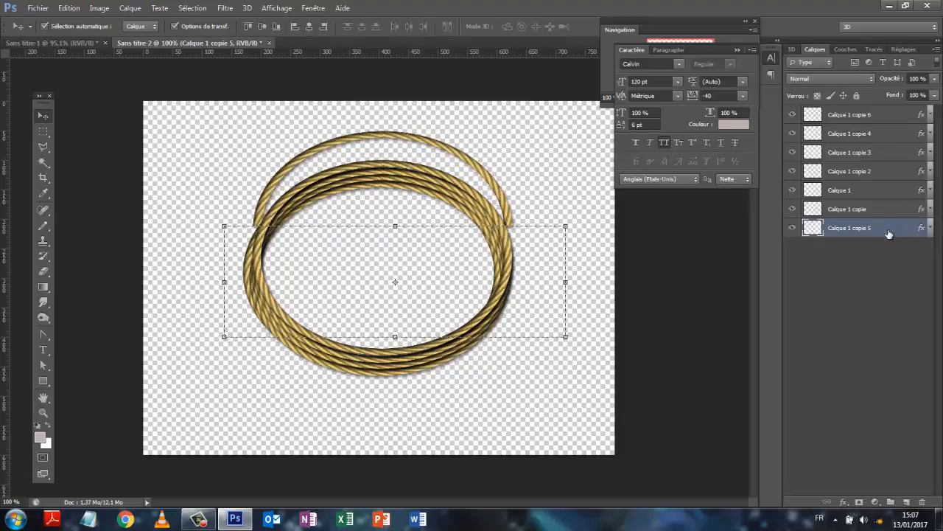
- Bring Calque 1 copie 5 to the top of the layer stack, then clear the selection and lower its arc towards the coil
left_click_drag(894, 229, 876, 111)
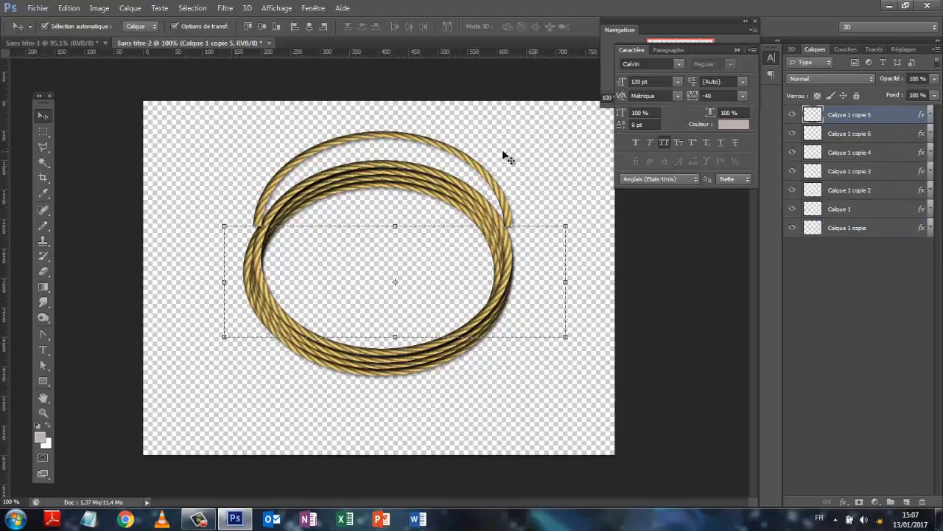
left_click_drag(466, 151, 465, 168)
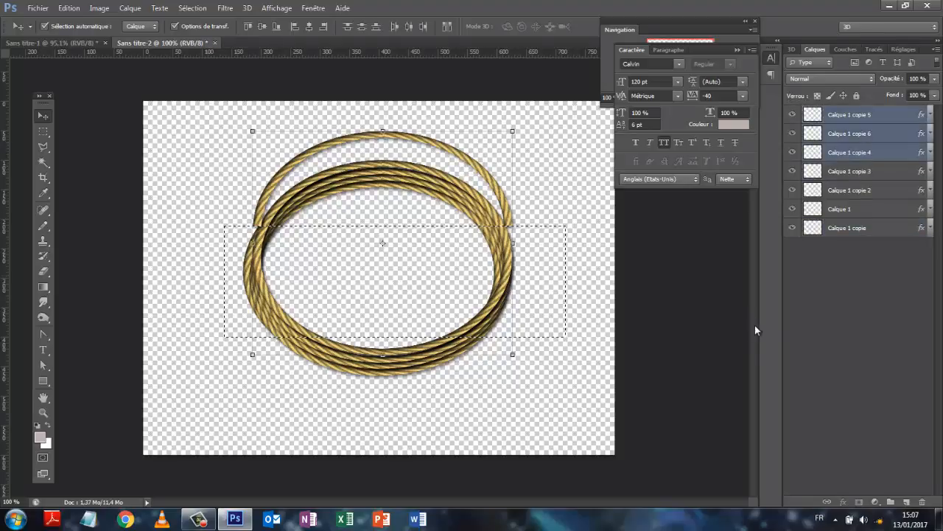
left_click(891, 322)
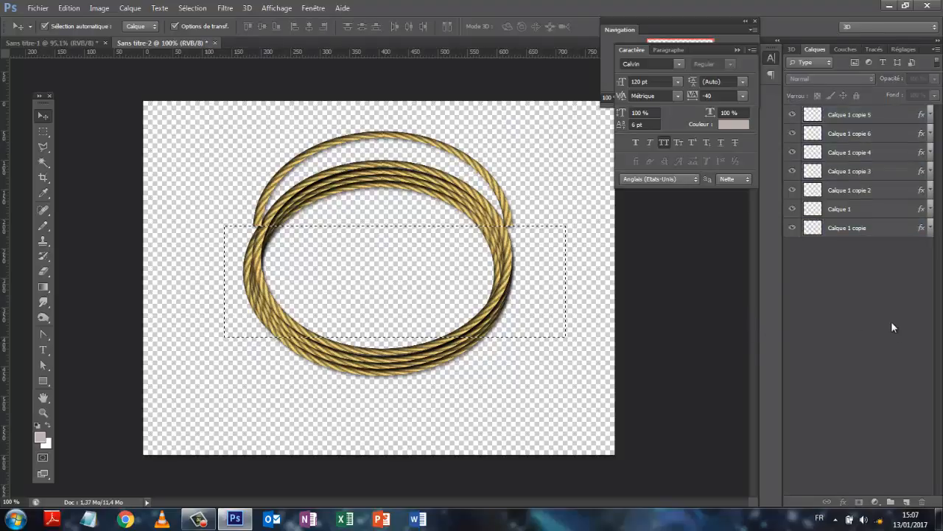
left_click(848, 122)
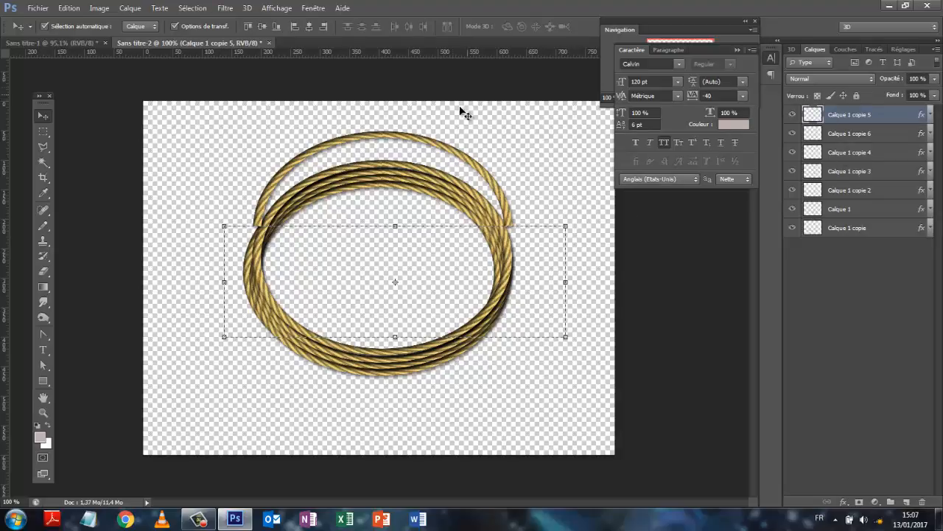
left_click(188, 7)
left_click(194, 32)
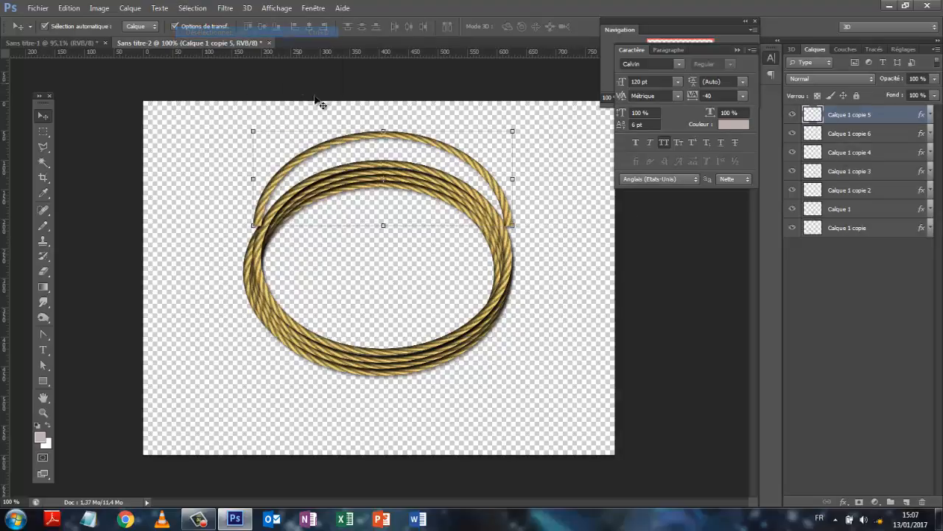
mouse_move(415, 149)
left_mouse_down()
mouse_move(398, 145)
mouse_move(401, 137)
mouse_move(413, 151)
left_mouse_up()
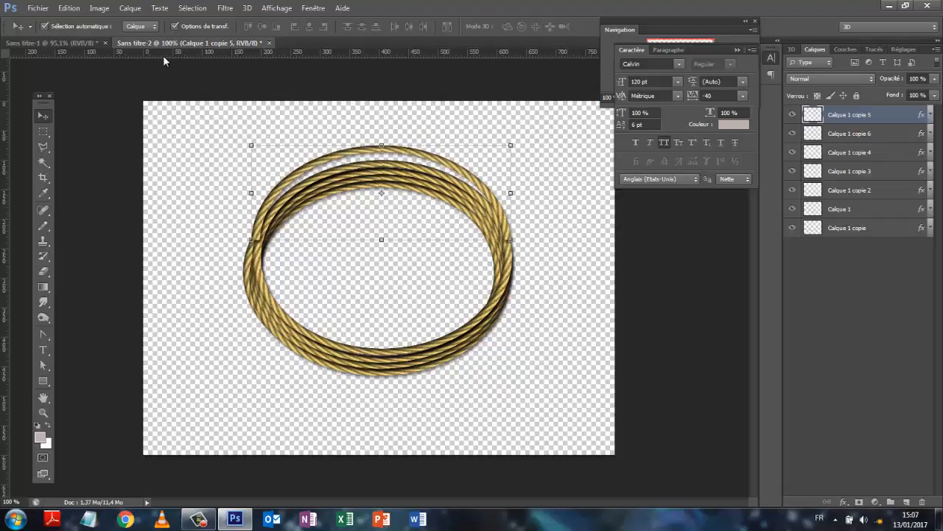
- Start a Puppet Warp on the Calque 1 copie 5 arc, hide its mesh and place pins along the rope from end to end
left_click(69, 8)
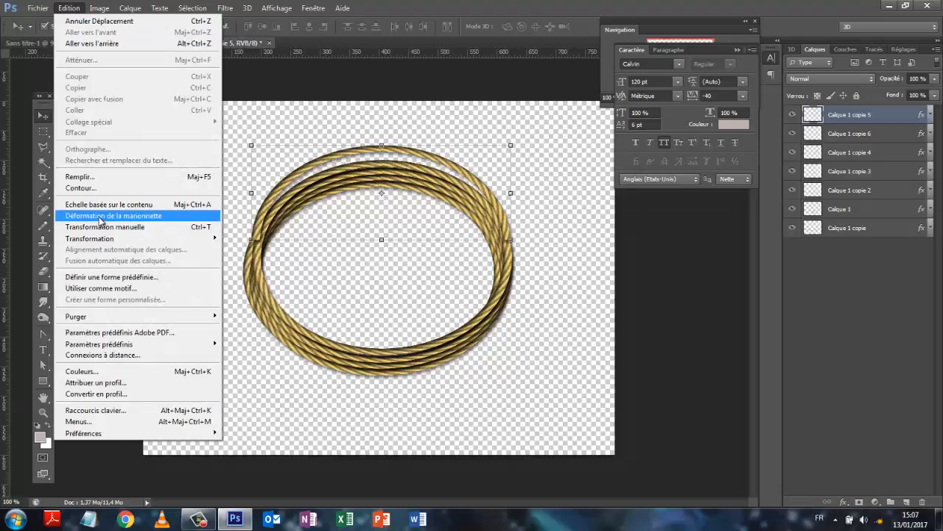
left_click(100, 216)
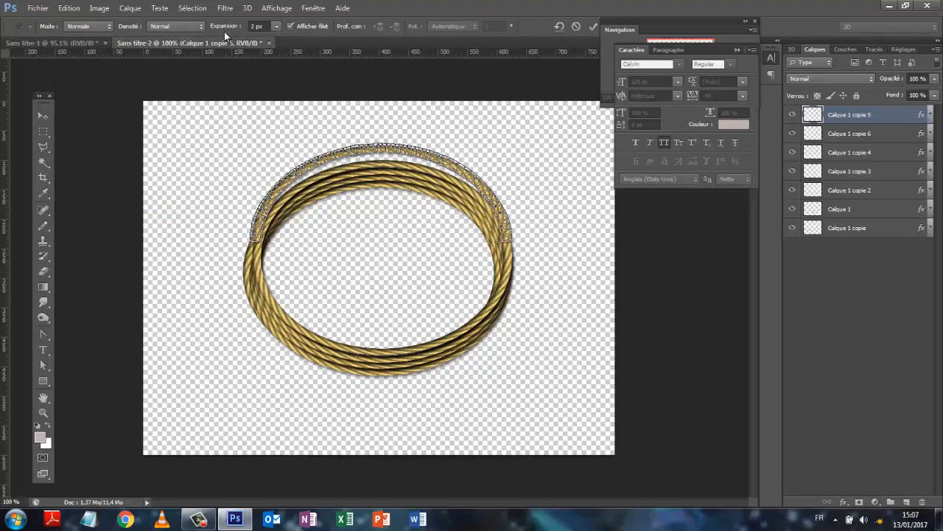
left_click(289, 27)
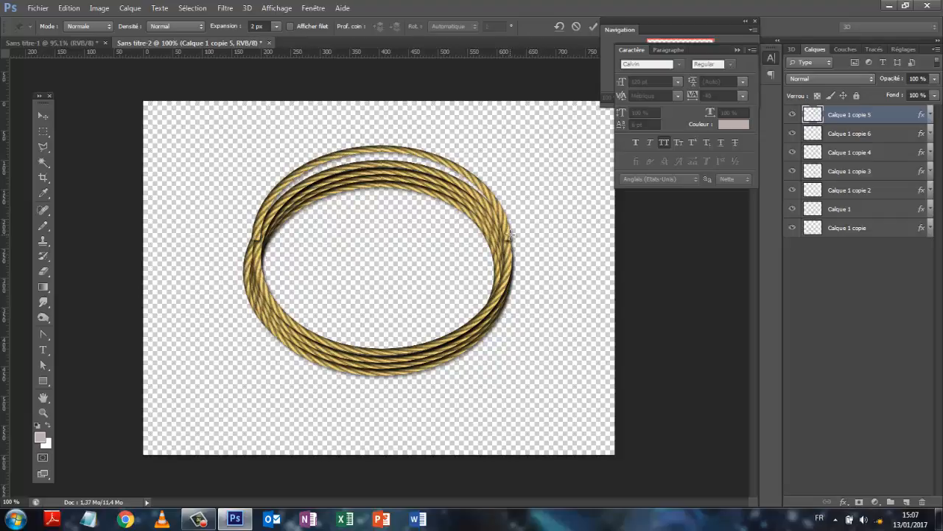
left_click(506, 236)
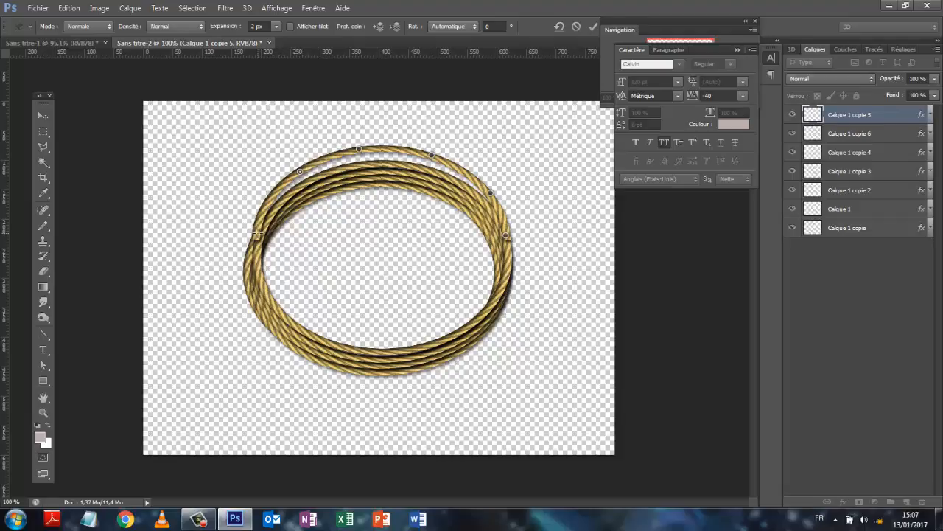
- Bend the arc's left end inward across the coil, pull its right side onto the coil, then apply the warp and deselect the layer
left_click_drag(257, 235, 282, 247)
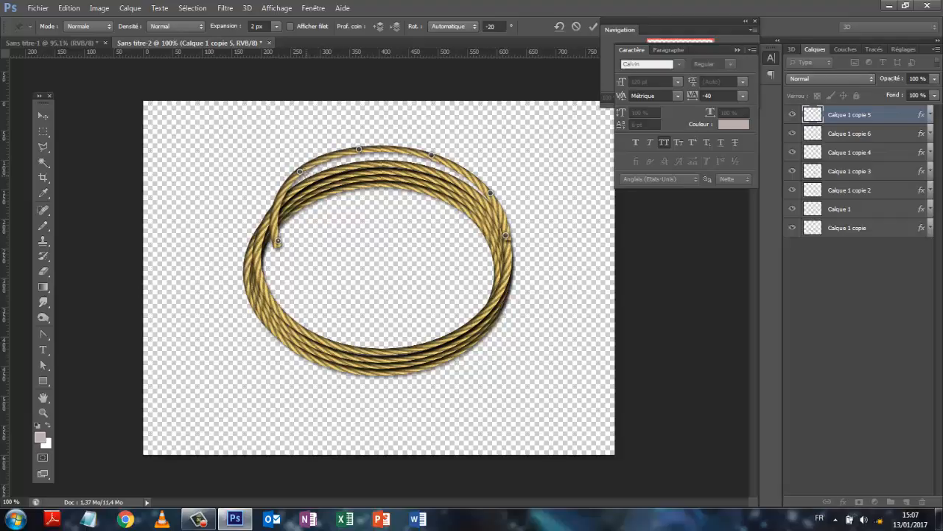
left_click_drag(300, 171, 315, 185)
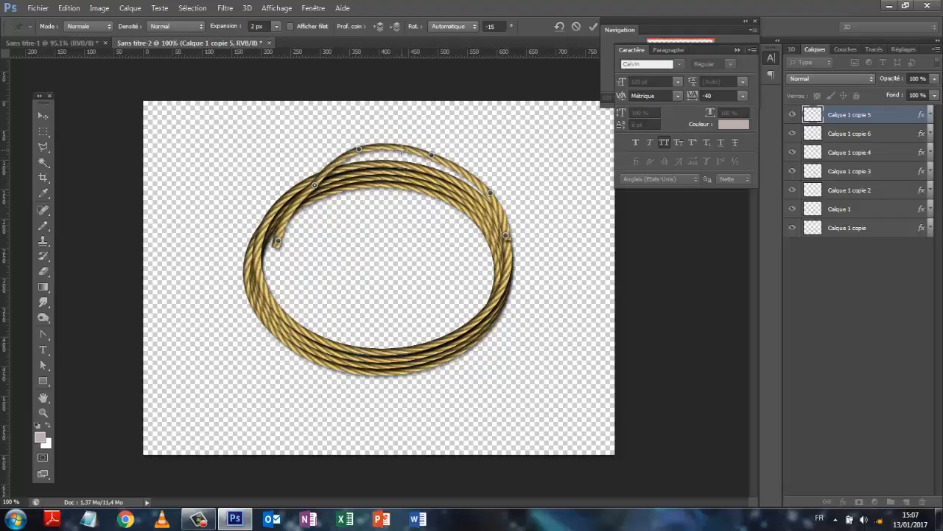
left_click_drag(431, 155, 429, 160)
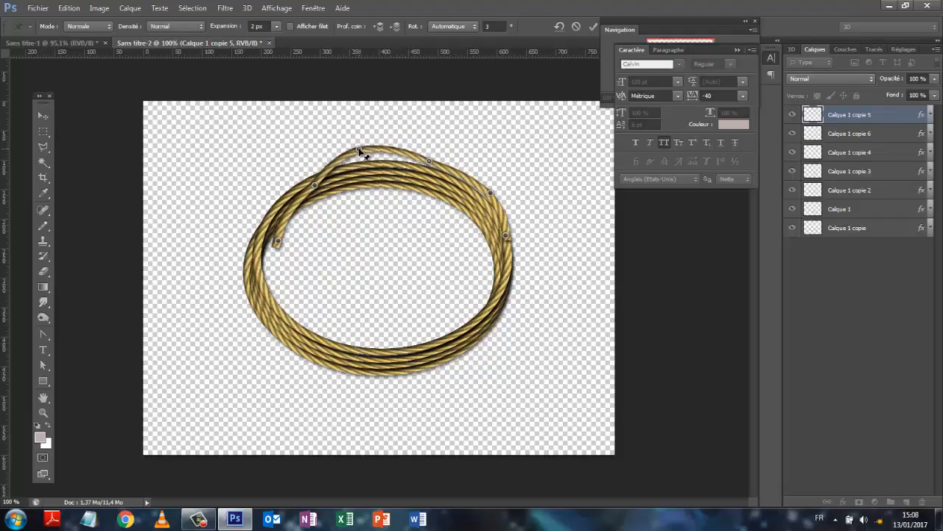
left_click_drag(505, 235, 510, 246)
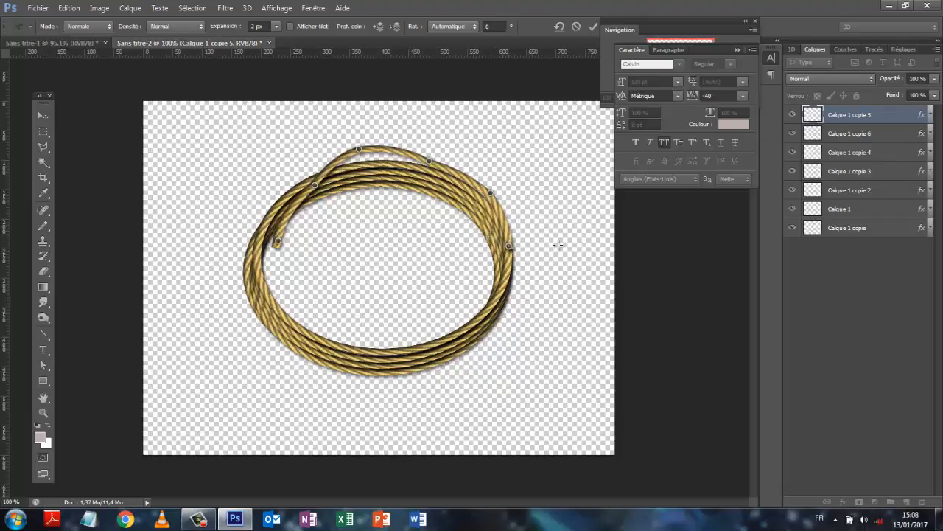
left_click(592, 27)
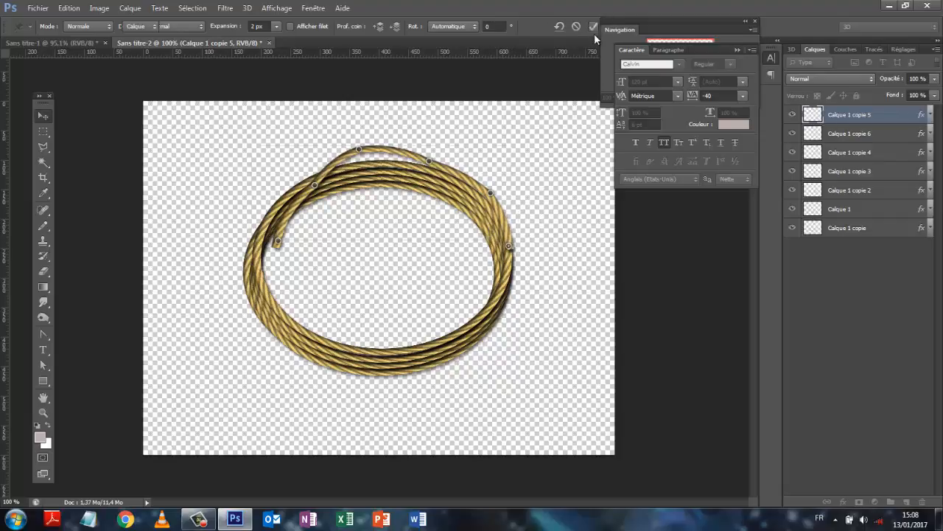
left_click(882, 300)
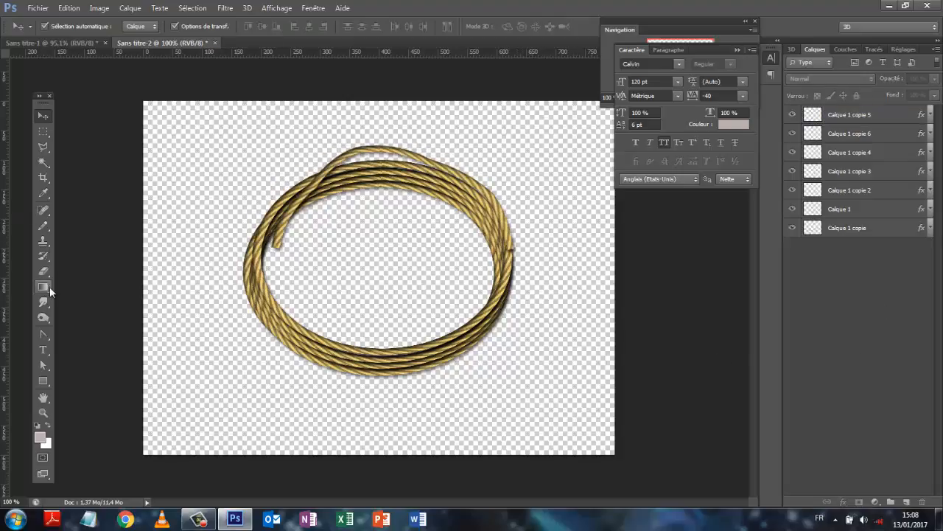
- Rasterize the layer style of Calque 1 copie 5 and erase the rope end protruding at the coil's right edge, then deselect the layer
right_click(862, 115)
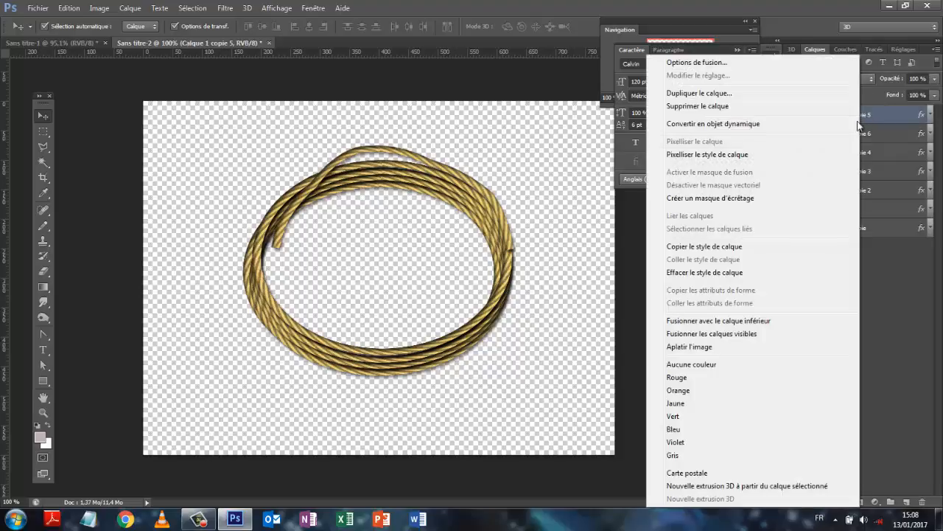
left_click(698, 156)
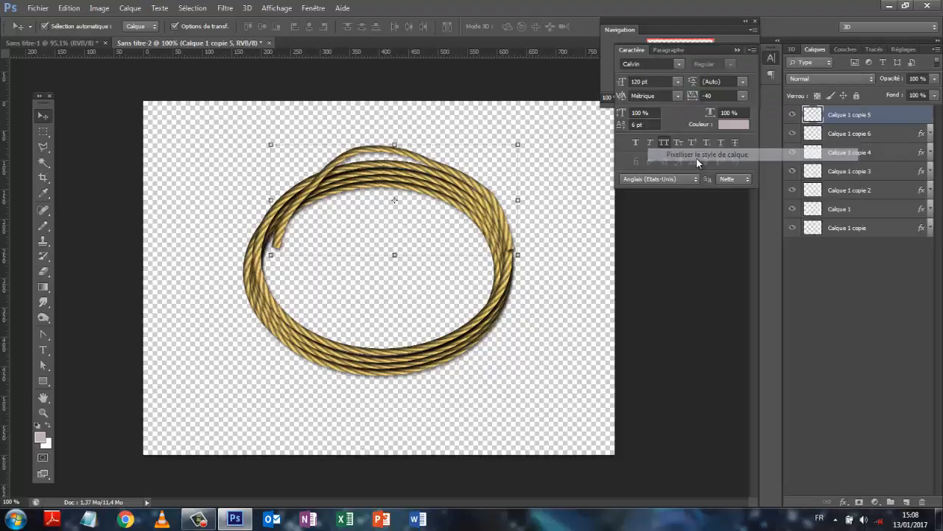
left_click(44, 271)
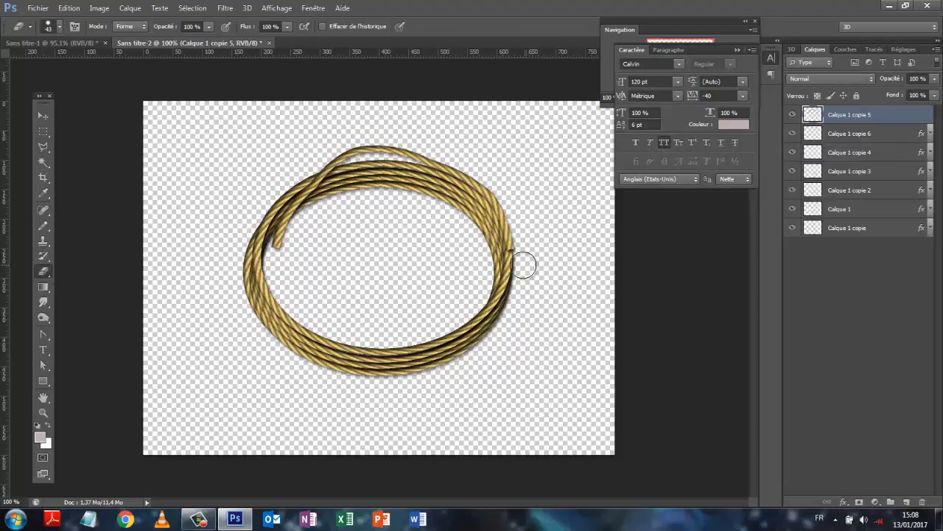
left_click_drag(518, 253, 520, 251)
left_click(888, 302)
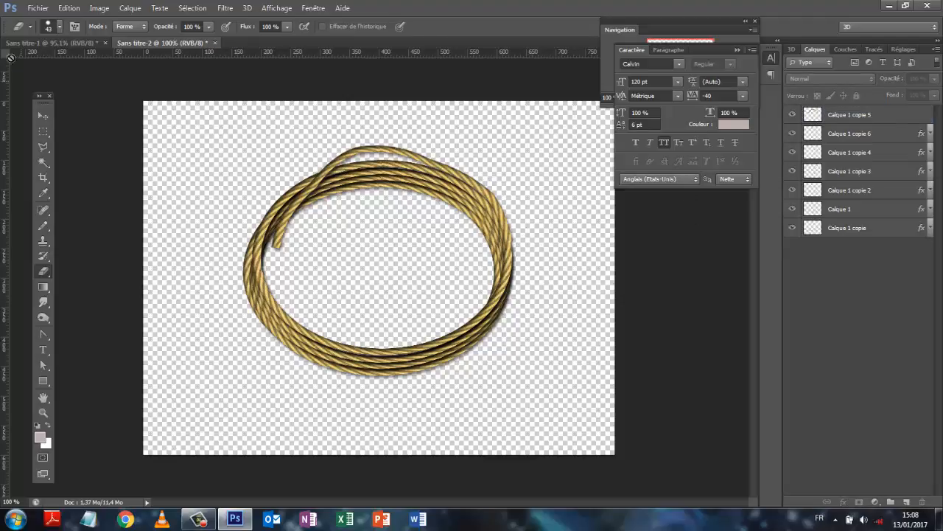
- Create a new 600 × 600 pixel RGB document with a white background at 72 pixels per inch
left_click(35, 9)
left_click(49, 23)
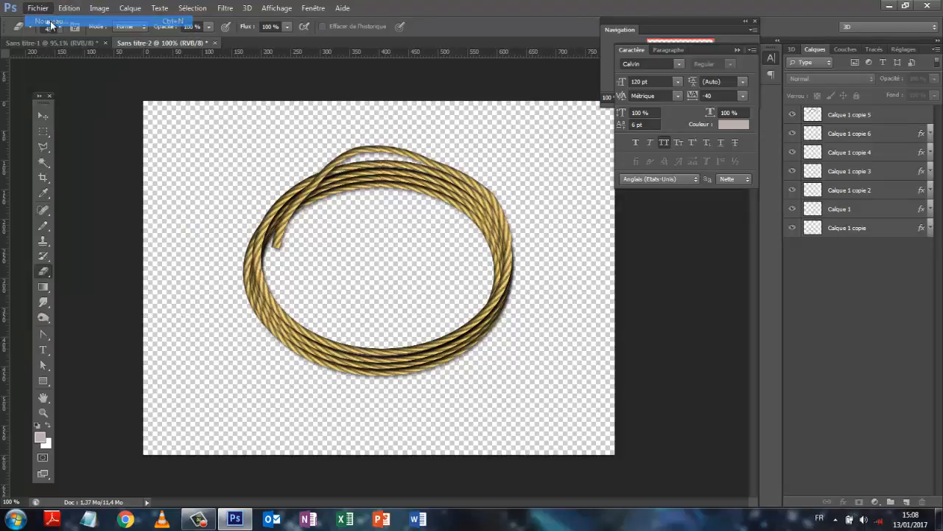
left_click_drag(338, 219, 281, 221)
type("600")
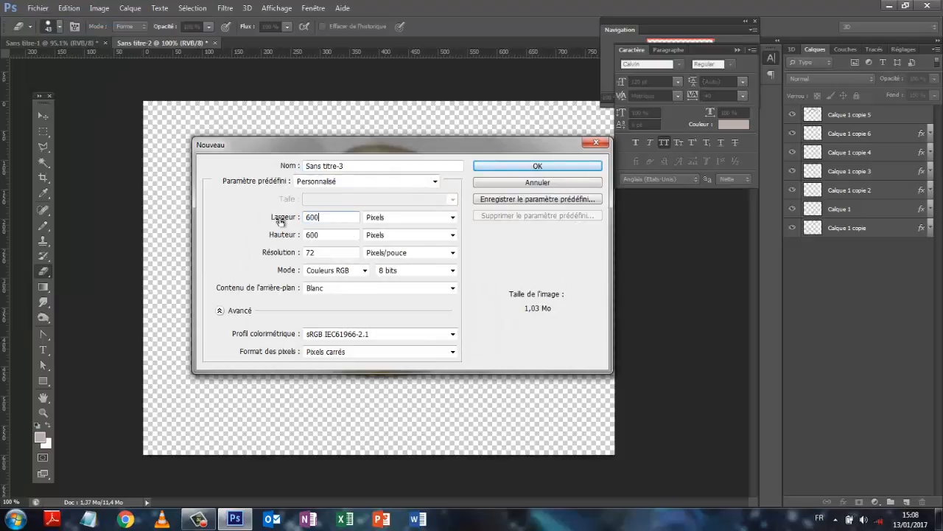
left_click(478, 169)
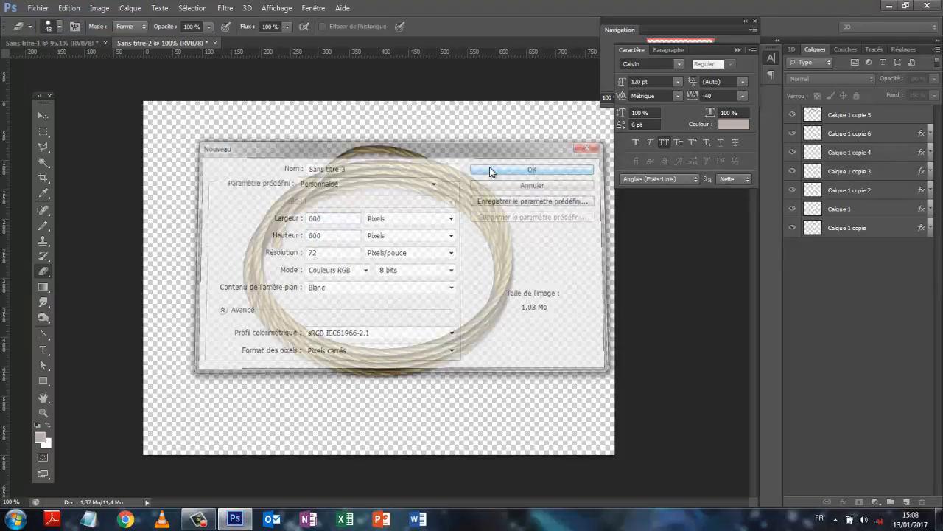
- Convert the new document to grayscale, discarding its colour information, and turn the background into a regular layer named Calque 0
left_click(99, 8)
mouse_move(104, 36)
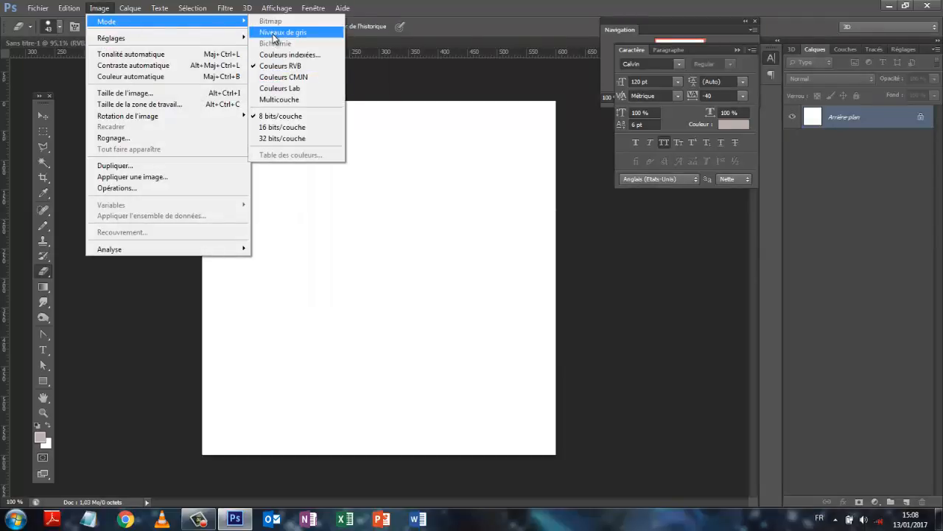
left_click(274, 33)
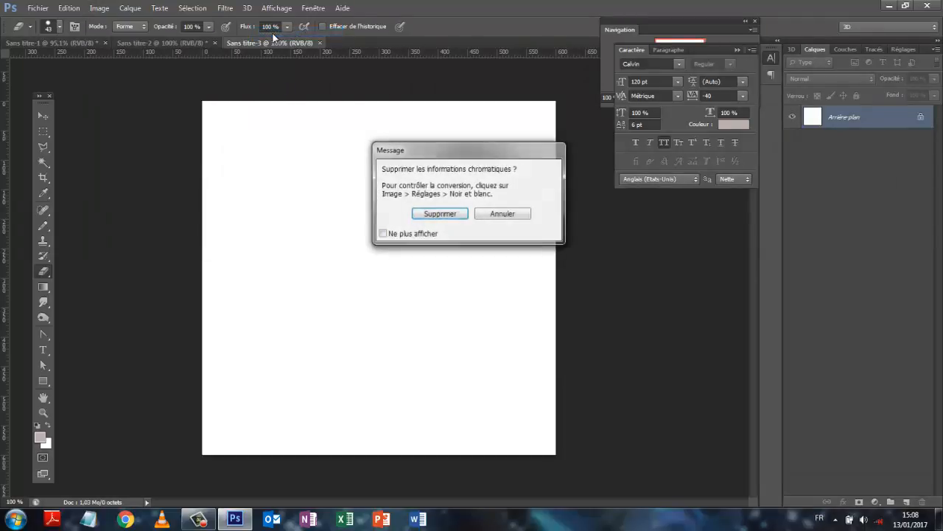
left_click(440, 213)
double_click(848, 118)
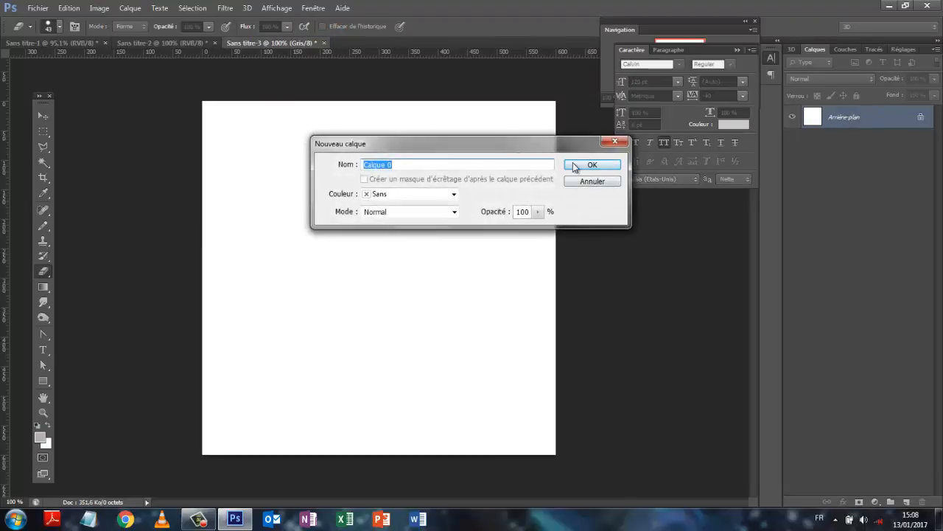
left_click(576, 164)
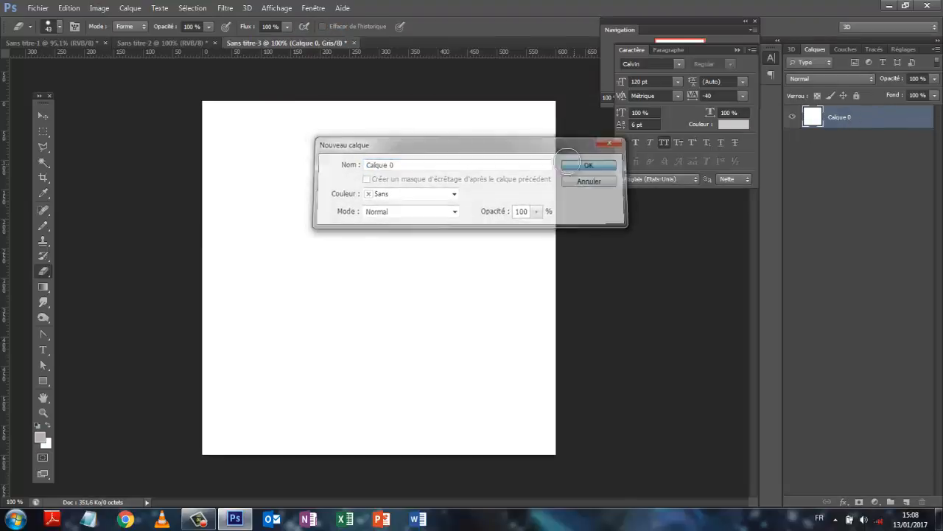
- Apply the Trame de demi-teintes (halftone) filter to Calque 0 with size 2, contrast 47 and type Segment
left_click(223, 8)
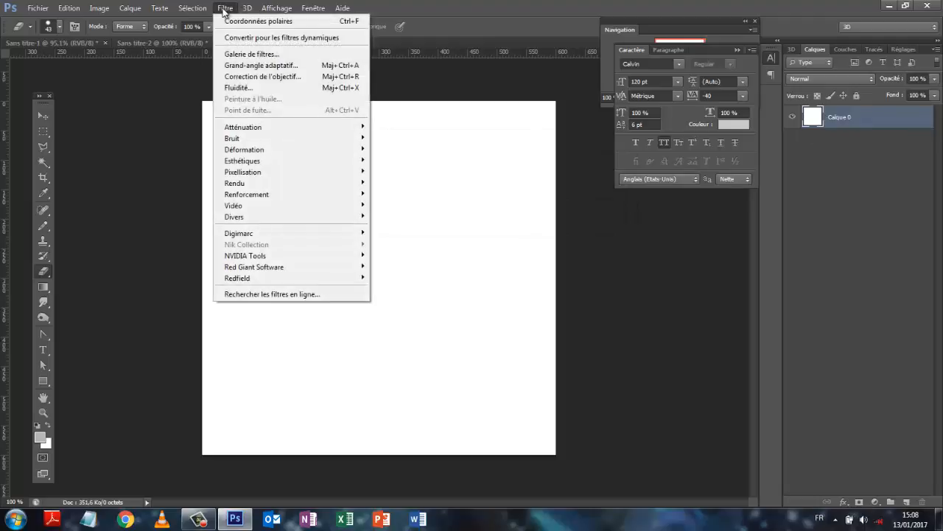
left_click(254, 54)
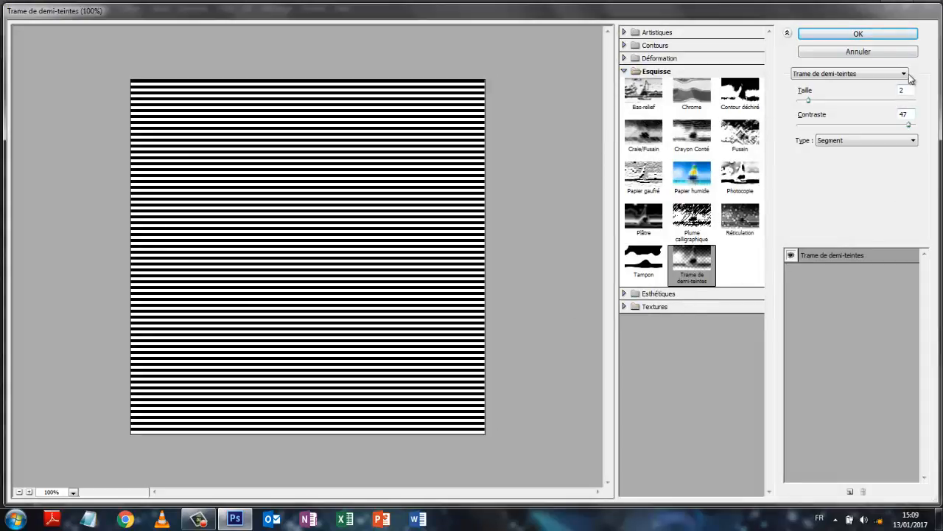
left_click(868, 36)
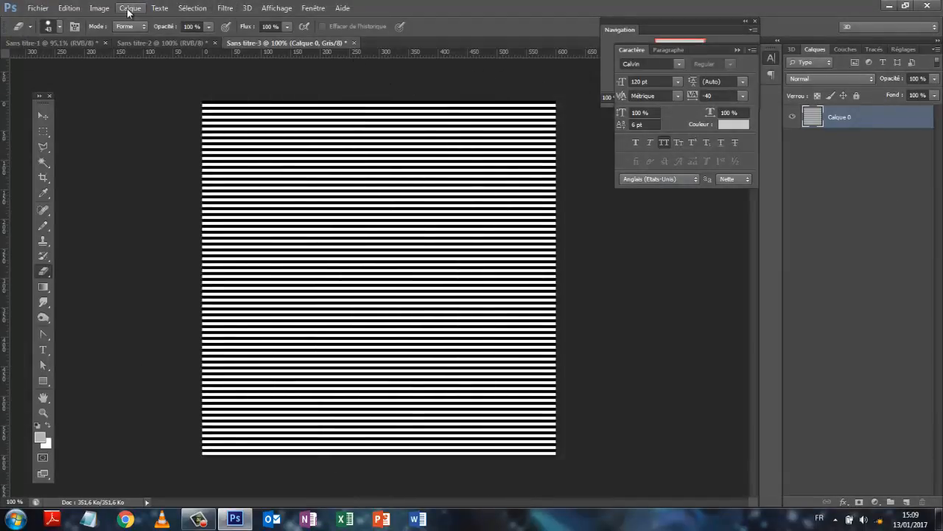
- Add 49% uniform noise to the striped layer
left_click(226, 8)
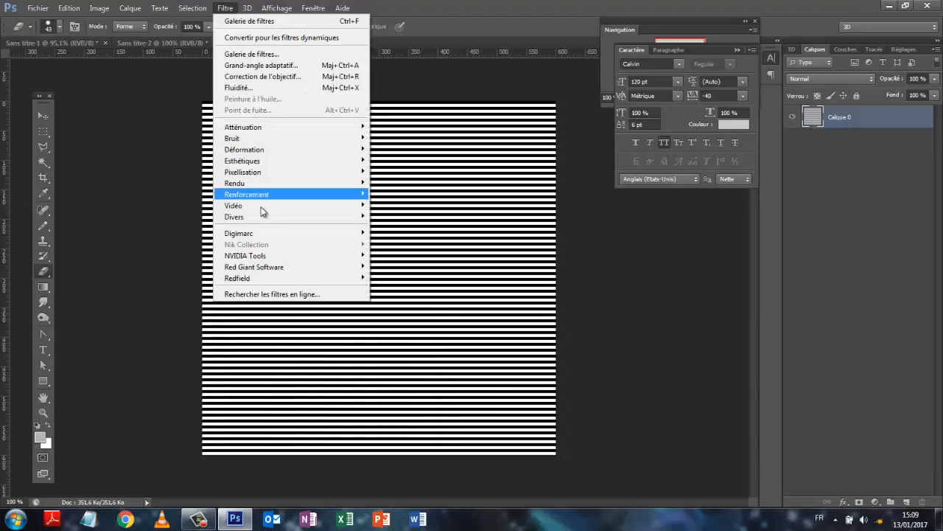
mouse_move(326, 142)
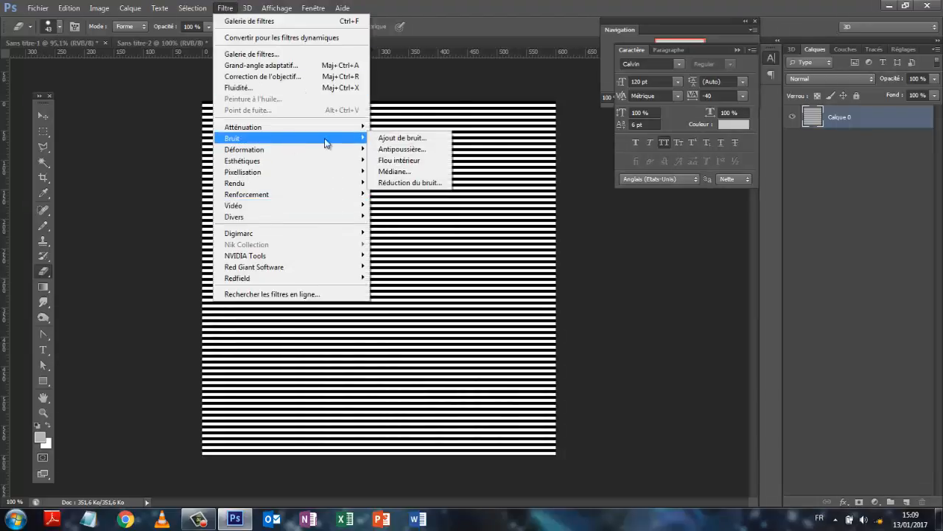
left_click(415, 138)
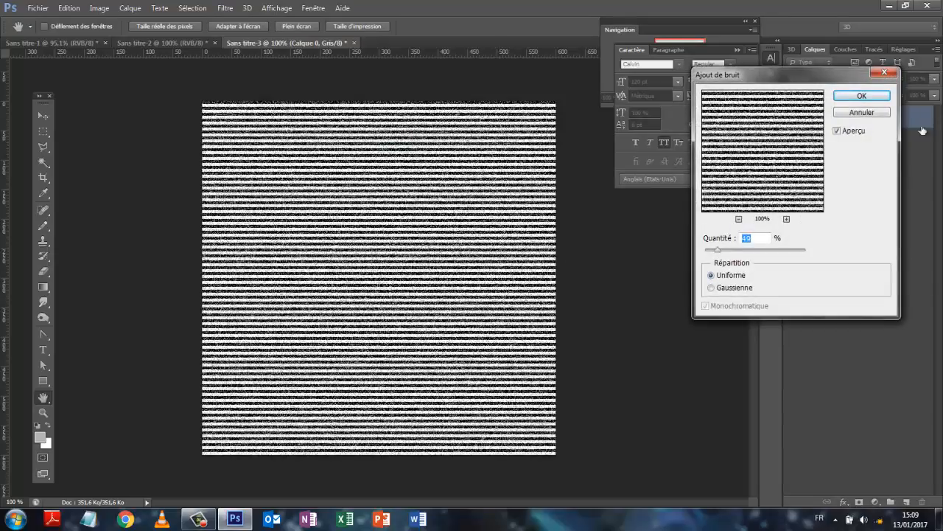
left_click(862, 97)
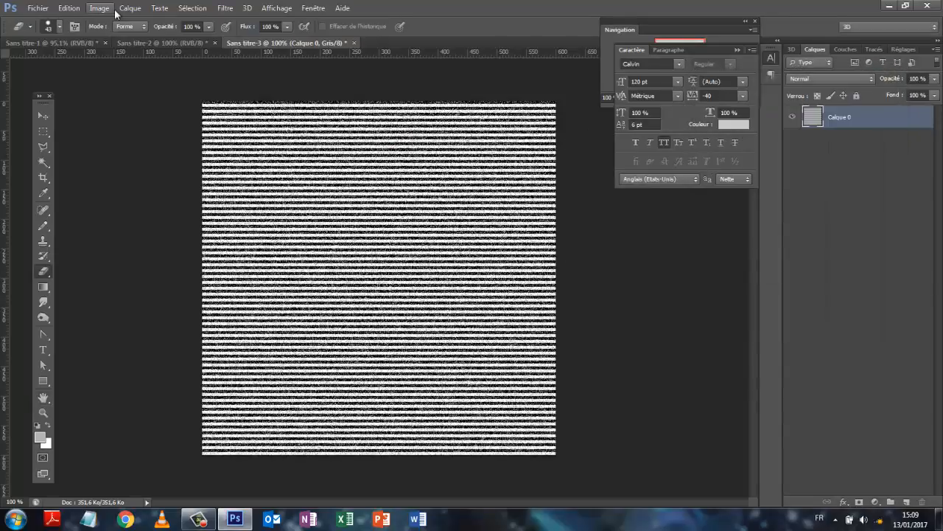
- Lighten the stripes' blacks with a Levels adjustment that raises the black output level to 51
left_click(101, 9)
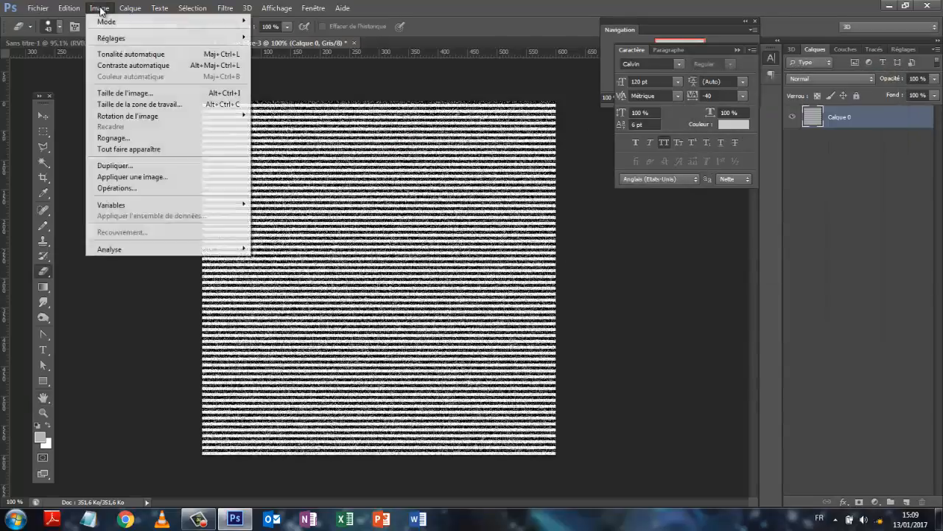
mouse_move(112, 43)
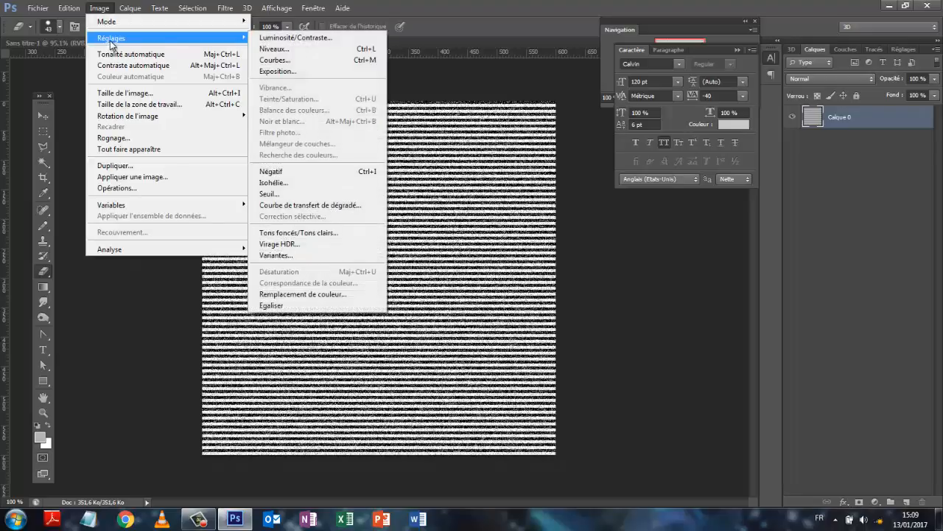
left_click(269, 50)
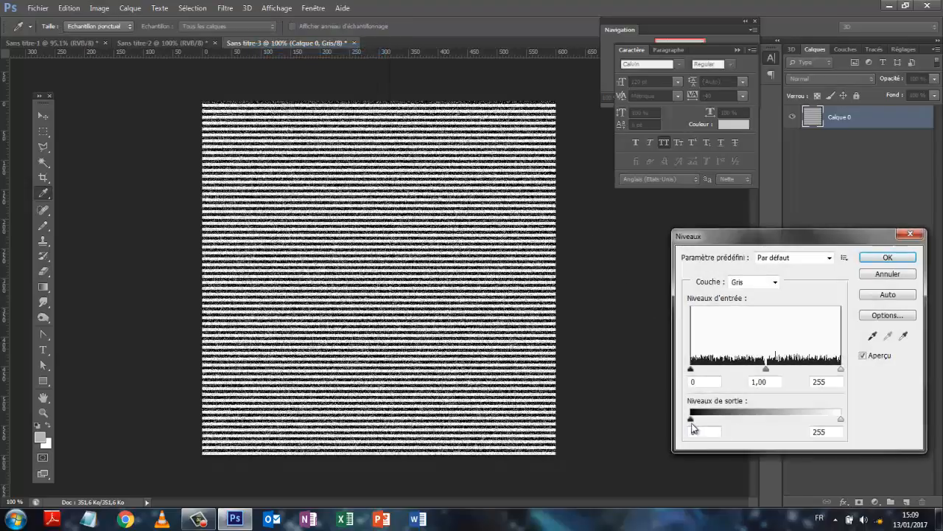
left_click_drag(692, 420, 721, 426)
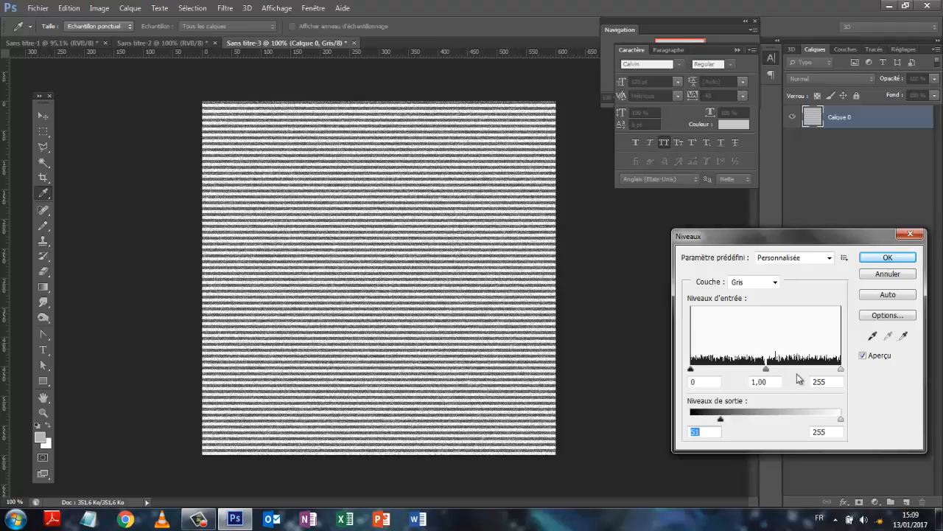
left_click(881, 261)
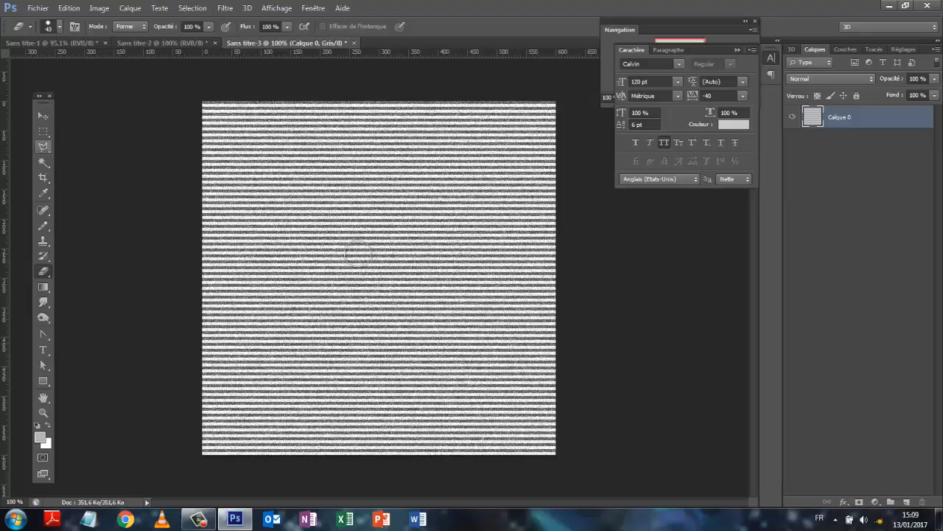
- Rotate the striped layer about 38° and enlarge it until the diagonal stripes cover the whole canvas
left_click(44, 115)
left_click_drag(562, 91, 623, 249)
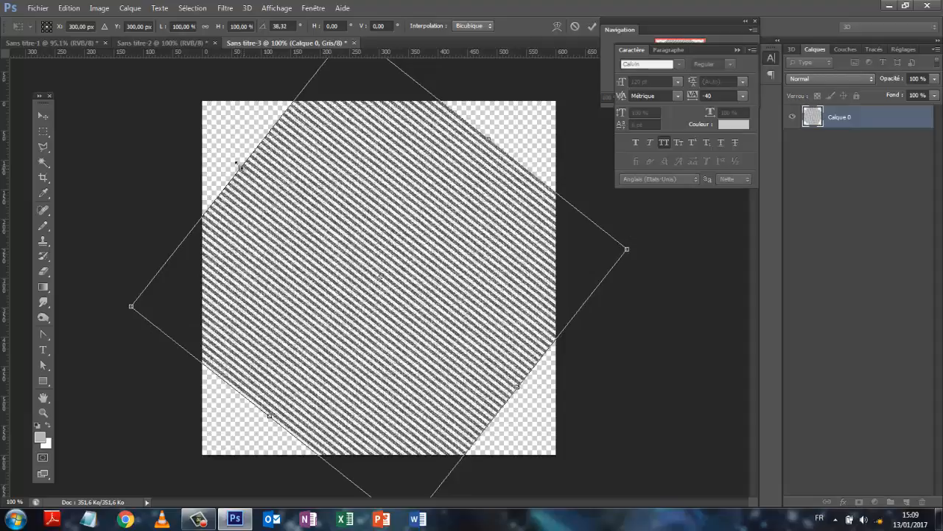
left_click_drag(237, 164, 181, 116)
left_click_drag(518, 388, 568, 426)
left_click_drag(264, 415, 222, 465)
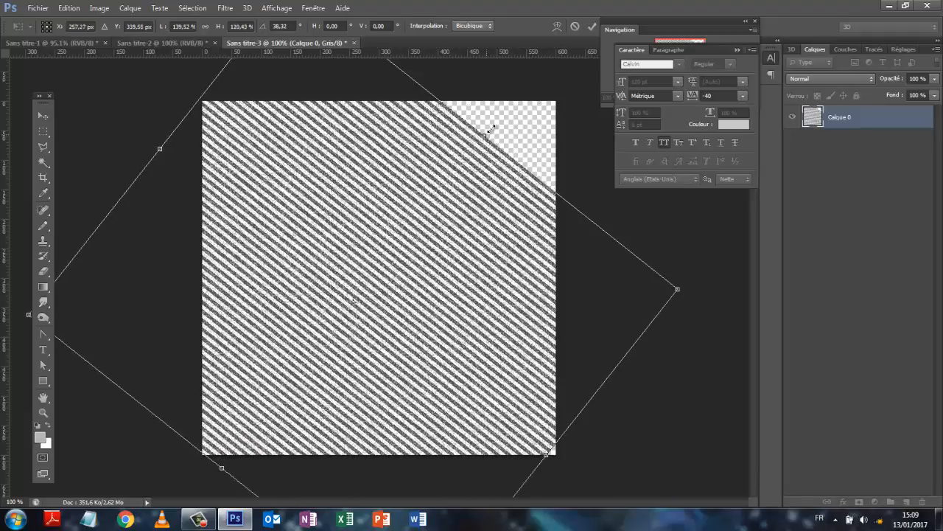
left_click_drag(482, 126, 551, 87)
left_click(592, 26)
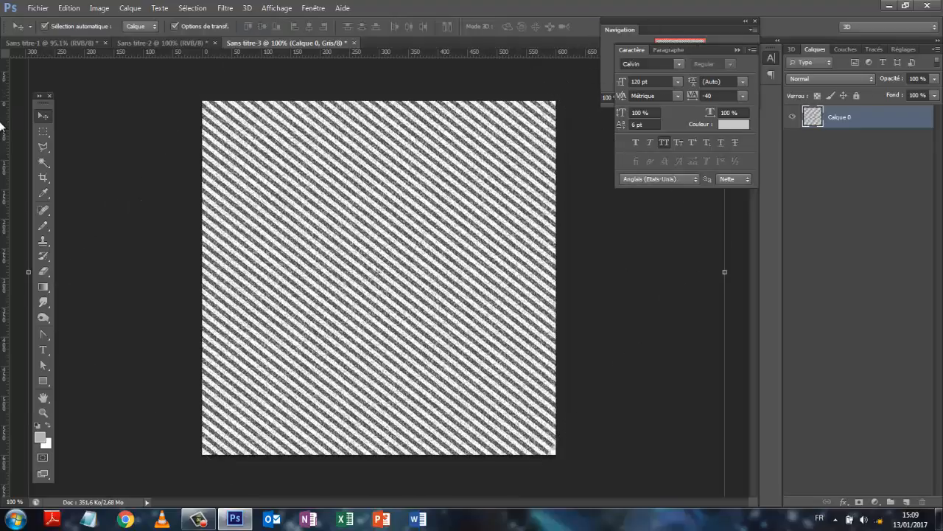
- Define the diagonal stripe image as a pattern named corde3 and close its document without saving
left_click(67, 9)
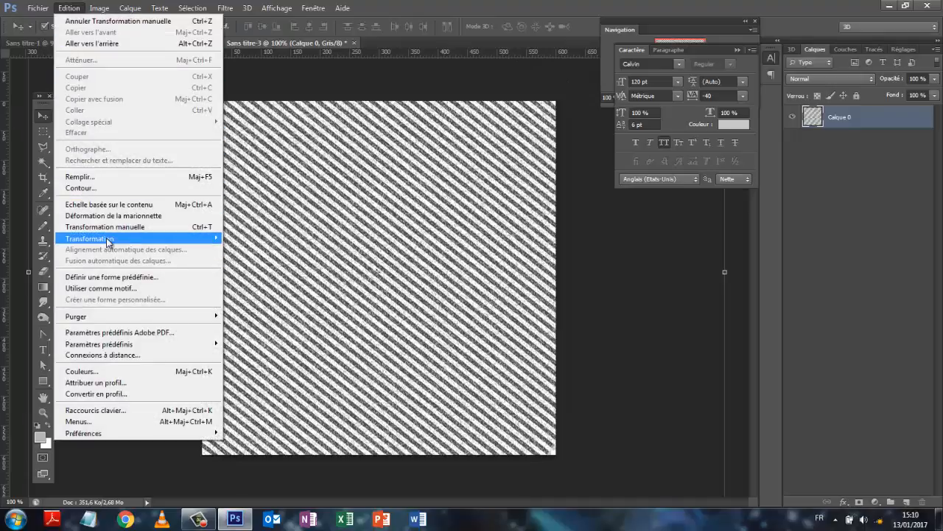
left_click(108, 288)
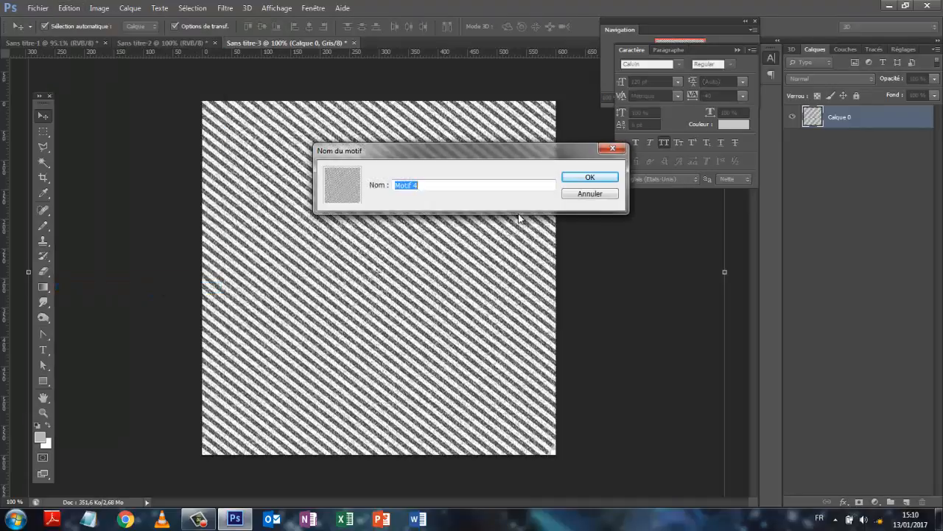
type("c")
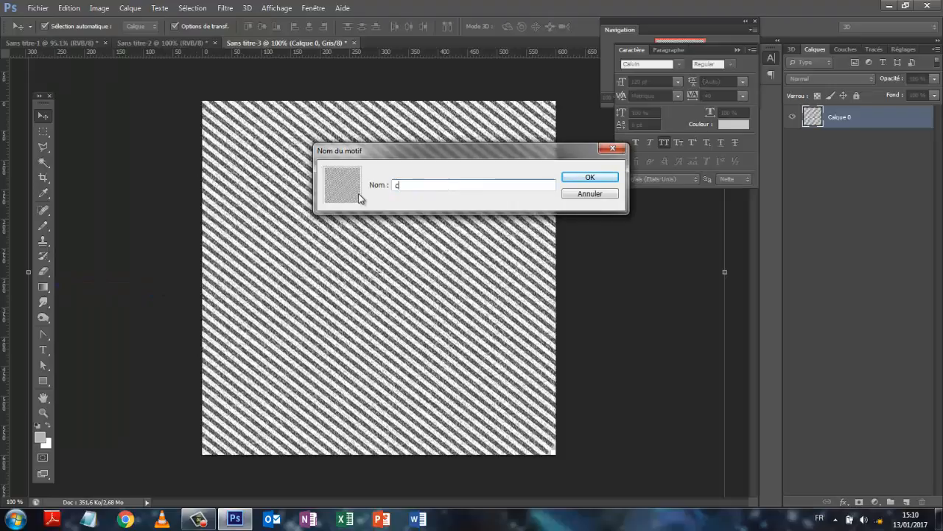
type("orde3")
left_click(590, 184)
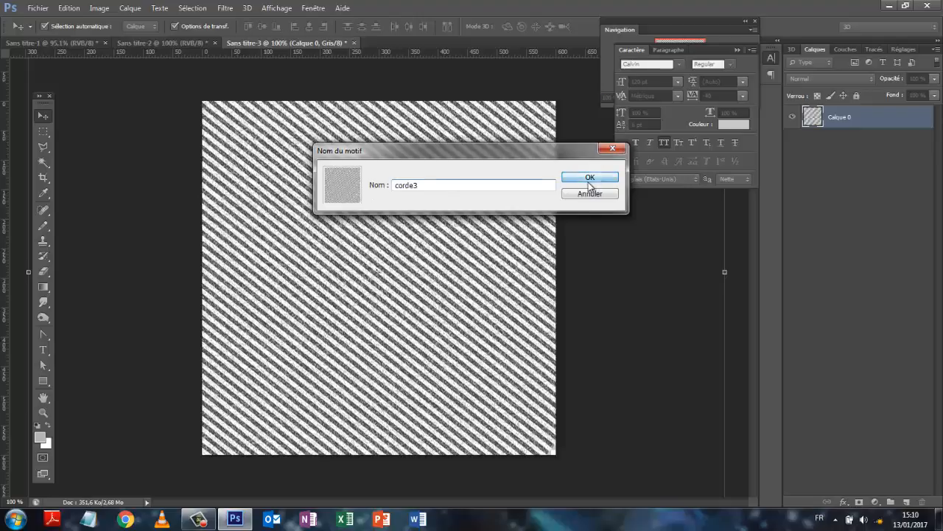
left_click(353, 43)
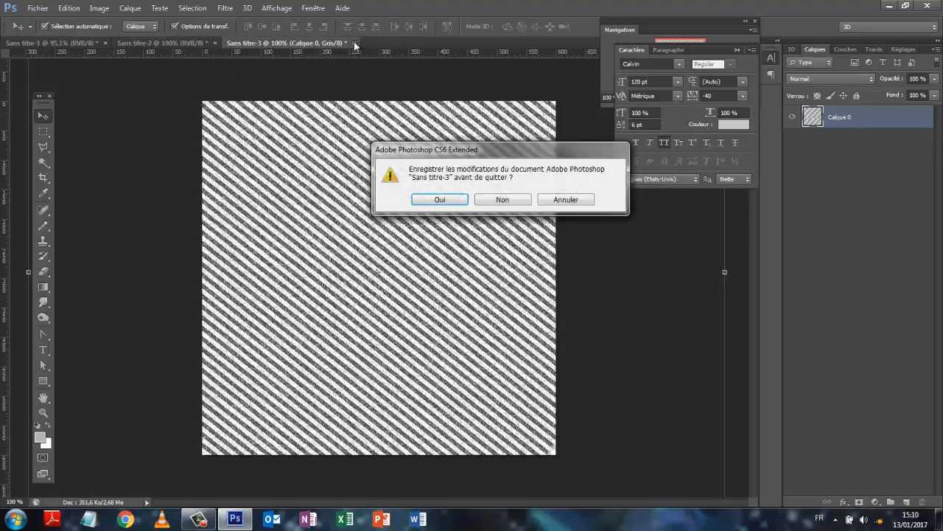
left_click(502, 199)
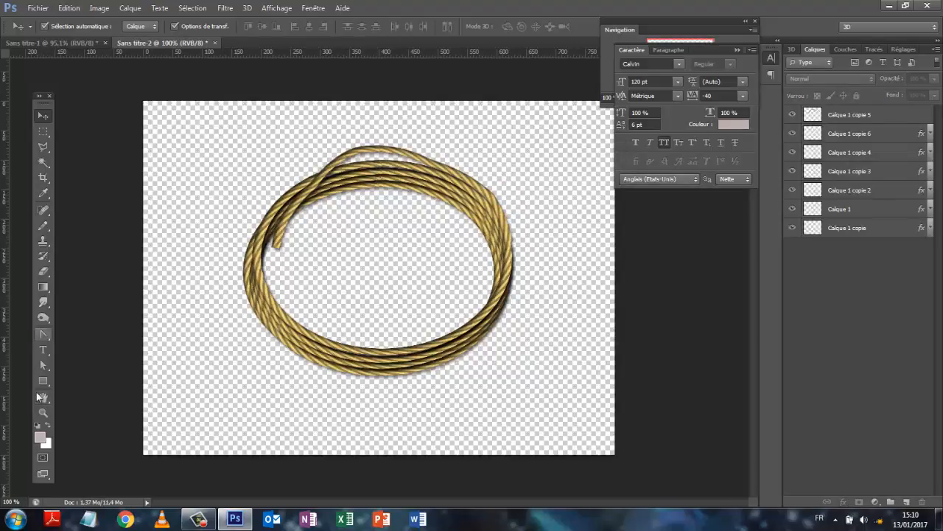
- Add the text CORDE in the Calvin font at the top of the rope coil document
left_click(43, 350)
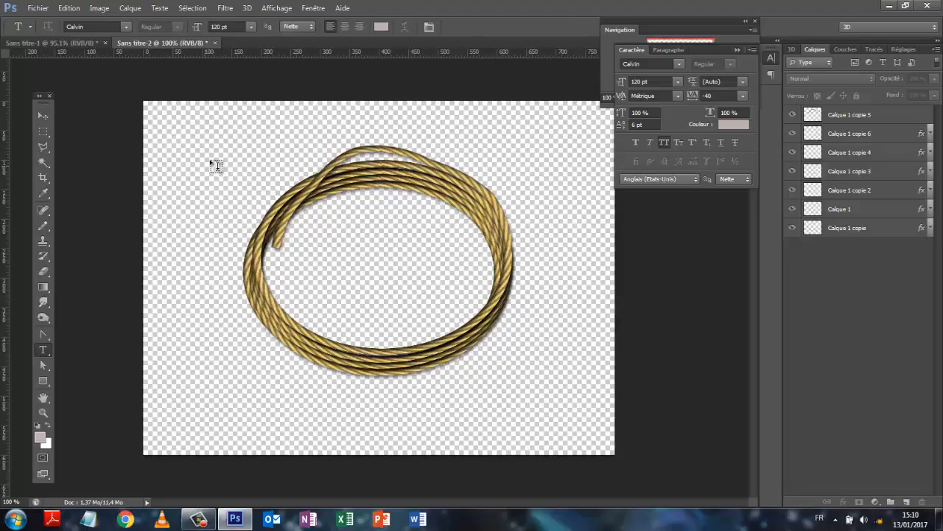
left_click(184, 159)
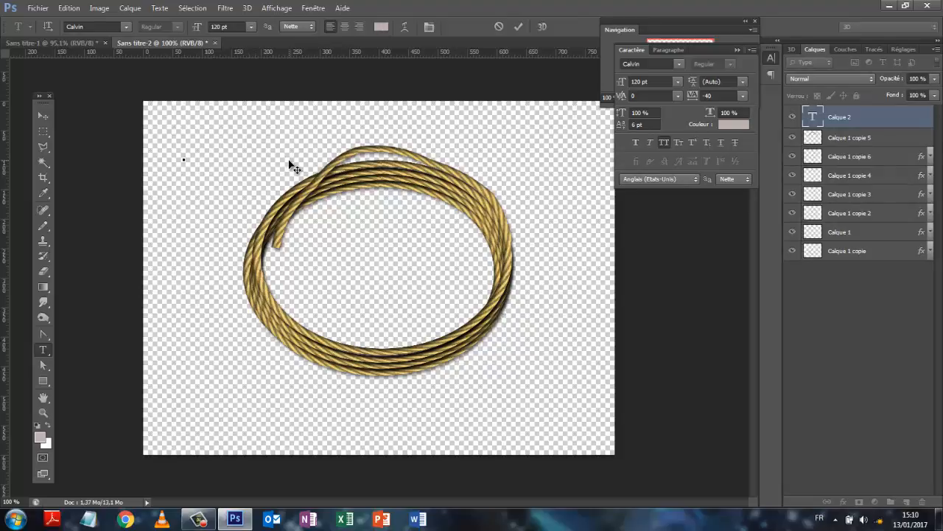
type("CO")
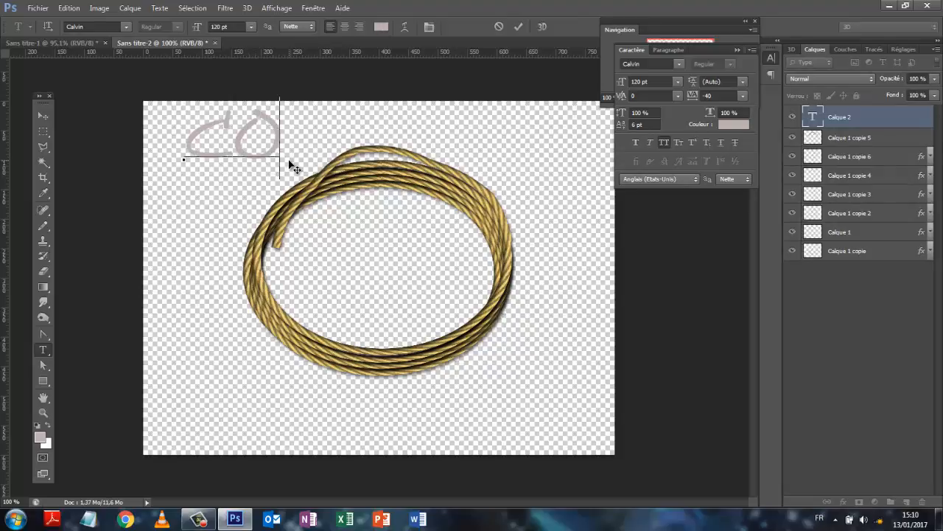
type("RDE")
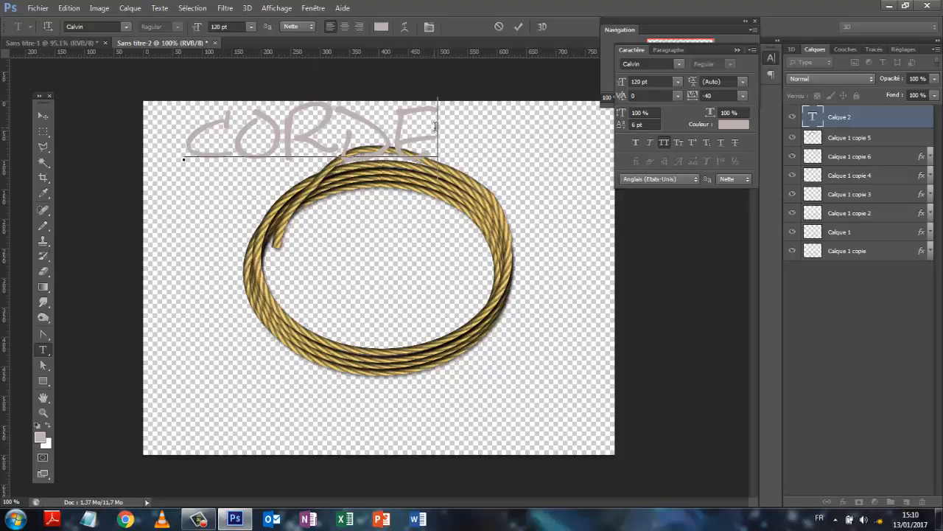
- Enlarge the CORDE text to 150 pt and move it down over the upper part of the rope coil
left_click_drag(439, 125, 191, 131)
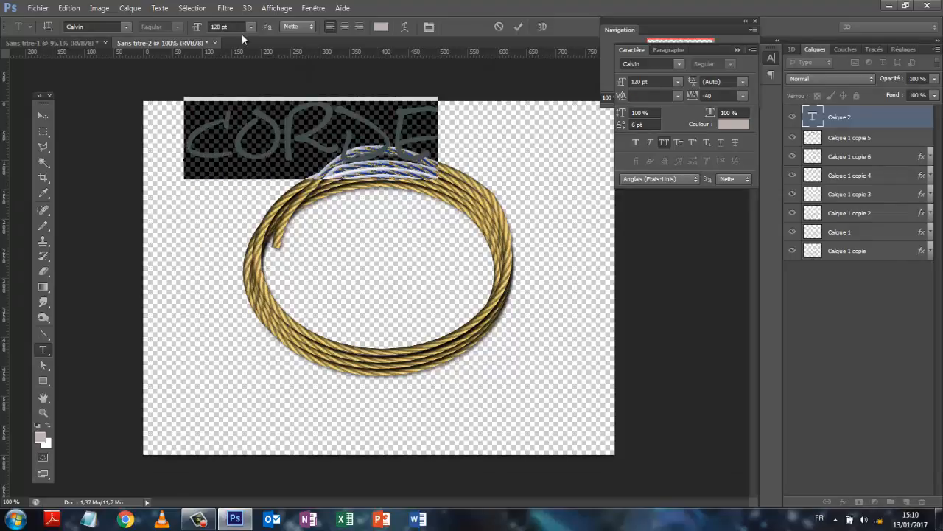
left_click_drag(222, 27, 210, 31)
type("150")
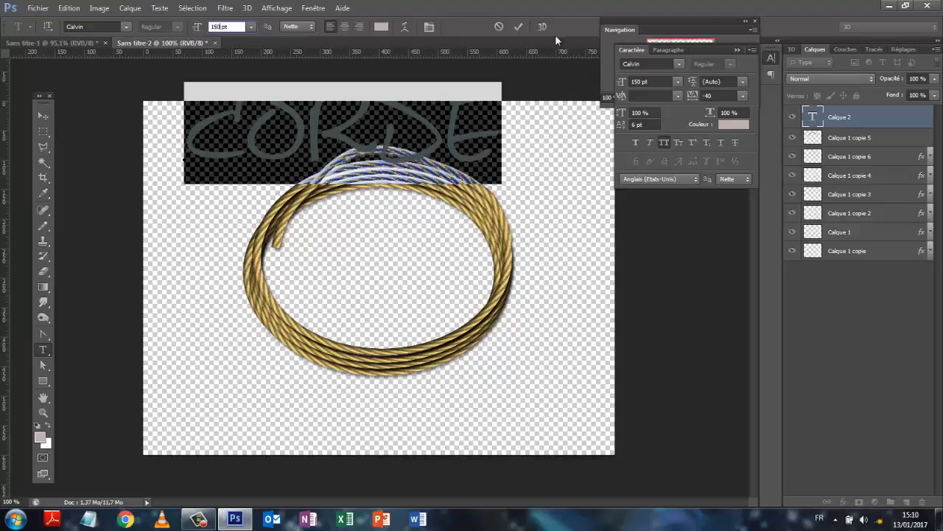
left_click(519, 27)
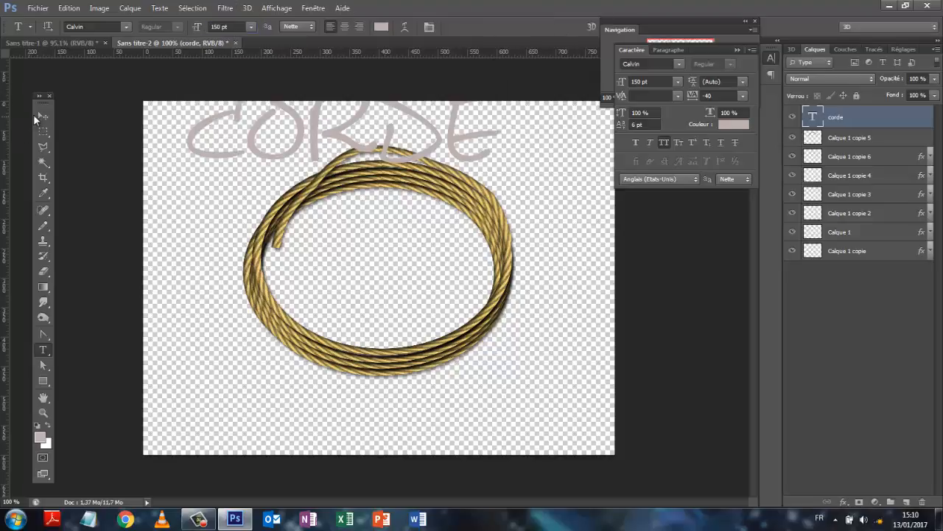
left_click(42, 114)
left_click_drag(288, 156, 274, 232)
- Apply a bevel and emboss style to the CORDE text layer with the diagonal stripe pattern corde3 as its texture
left_click(130, 9)
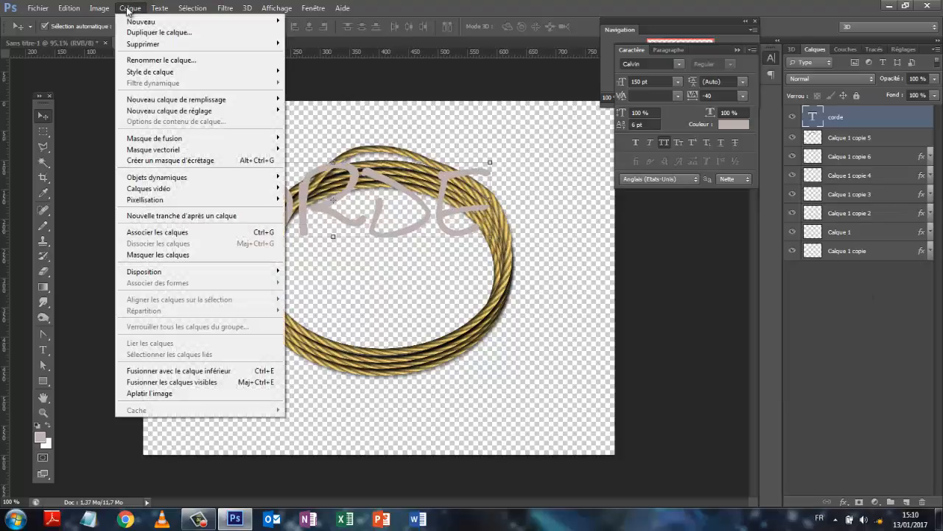
mouse_move(153, 71)
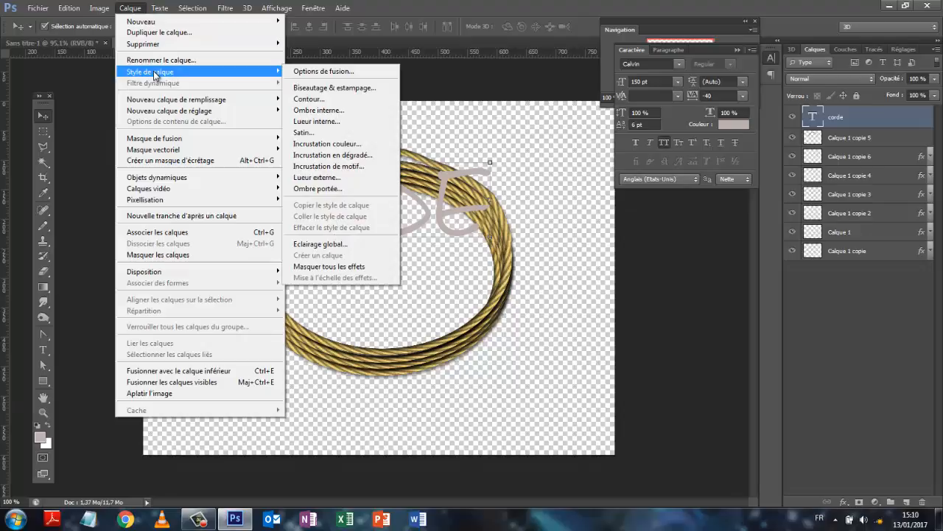
left_click(321, 72)
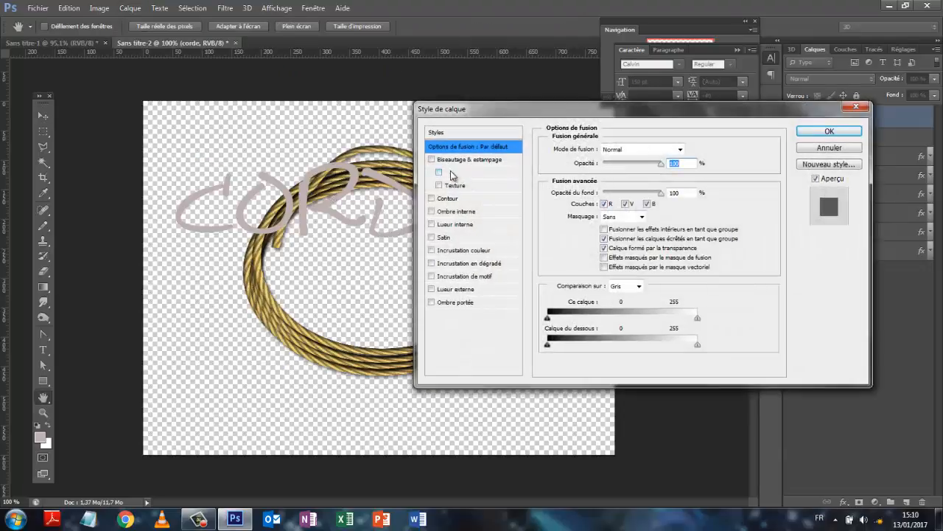
left_click(440, 186)
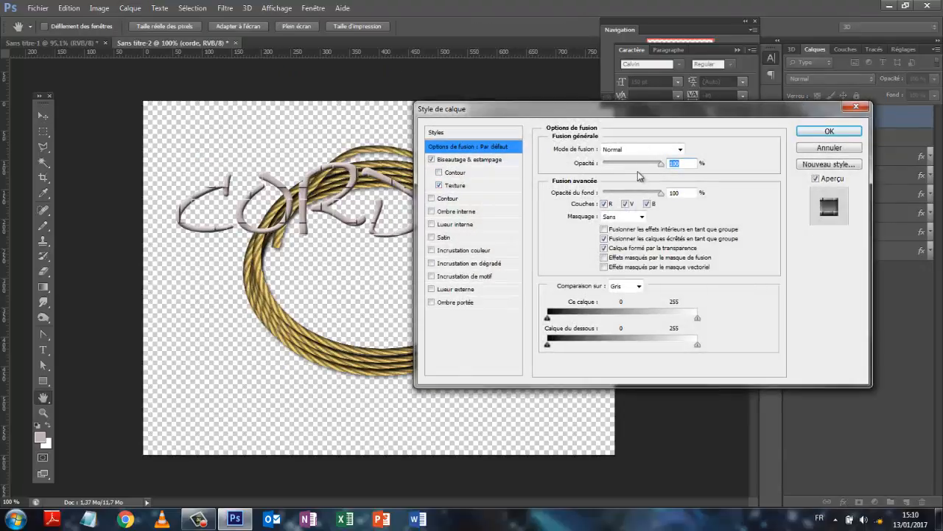
left_click(459, 185)
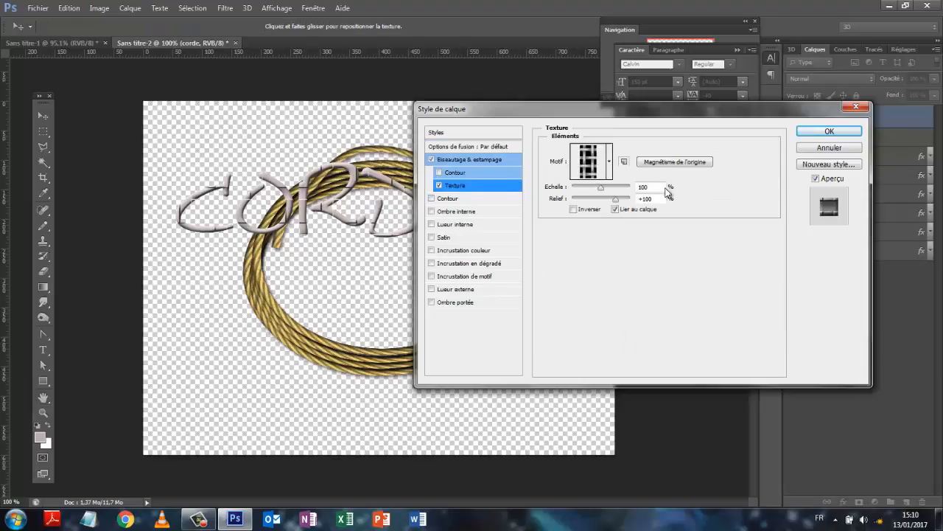
left_click(610, 162)
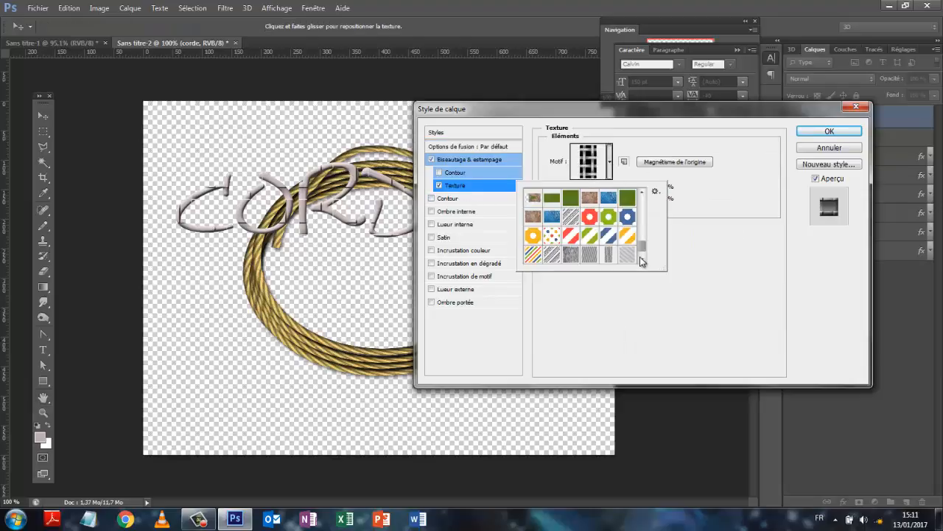
scroll(643, 256, "down", 1)
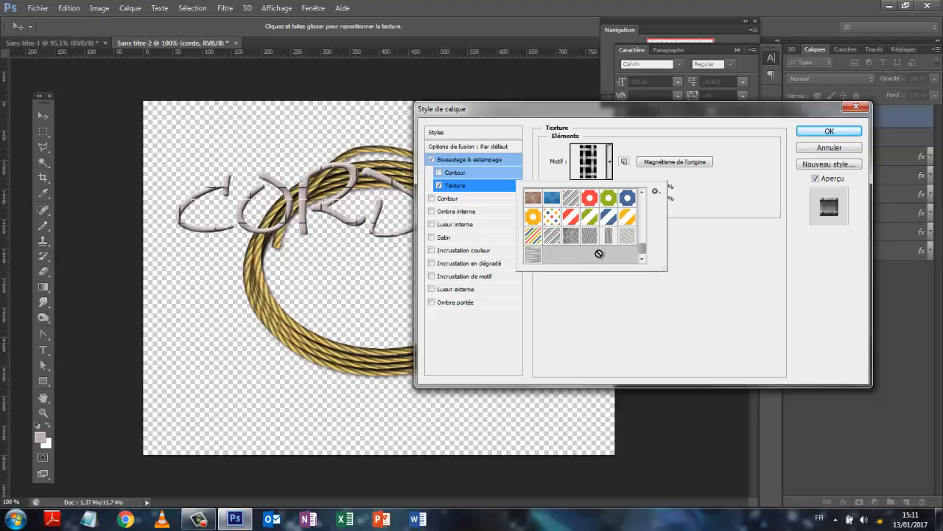
left_click(628, 237)
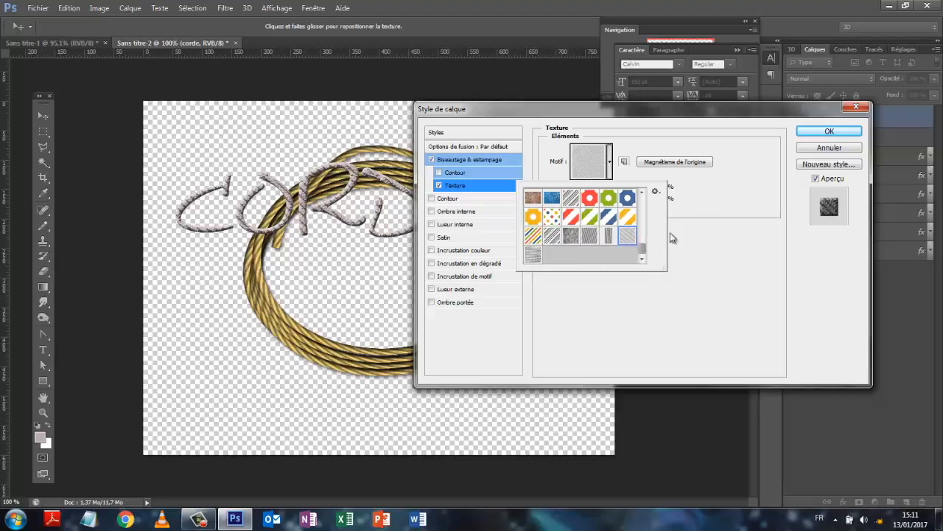
left_click(829, 132)
left_click(830, 132)
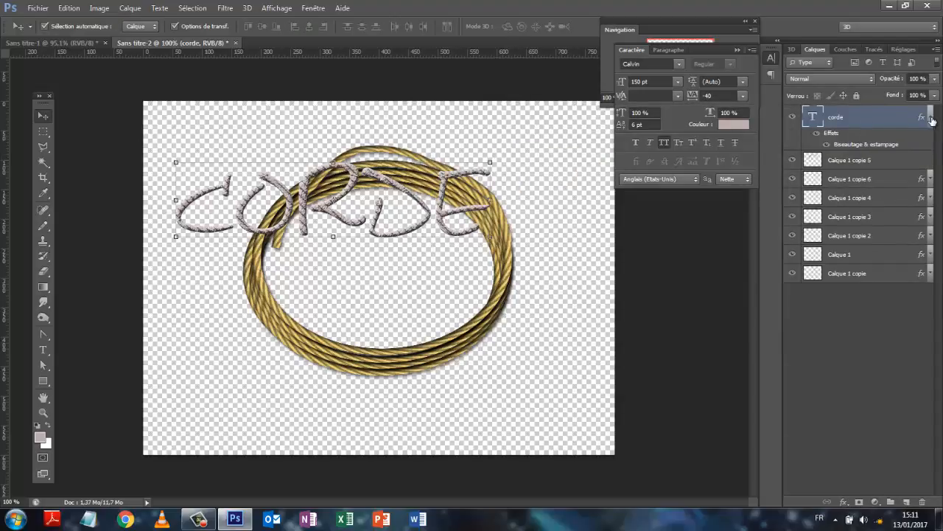
- Reopen the CORDE text's layer style and enable an inner shadow and a drop shadow
left_click(931, 120)
left_click(931, 121)
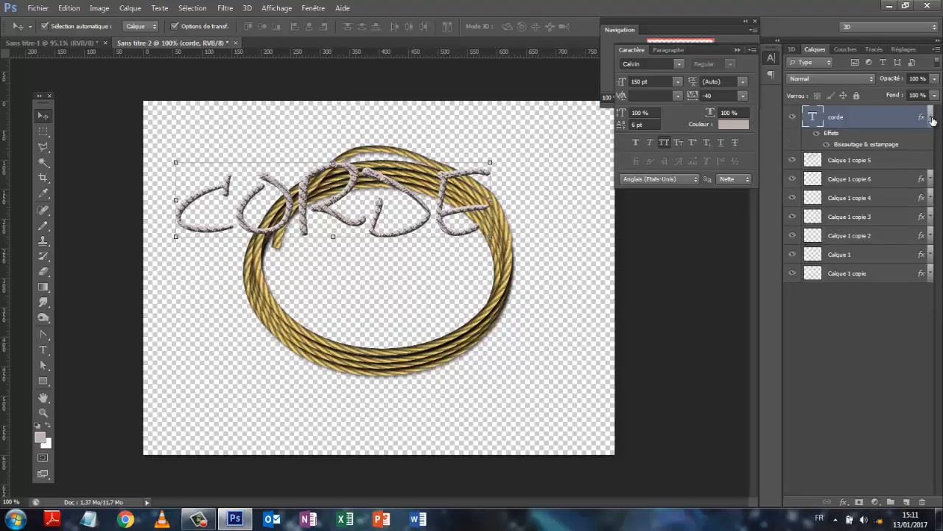
double_click(825, 134)
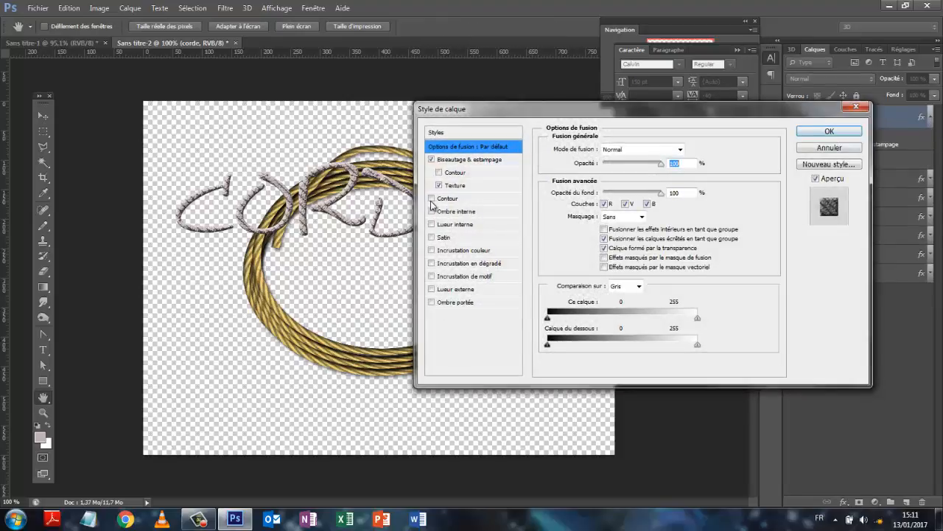
left_click(432, 211)
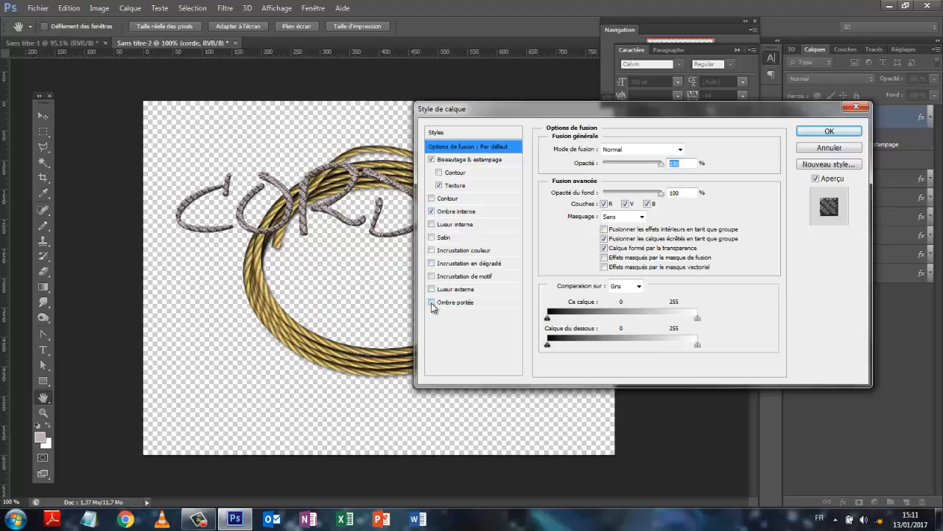
left_click(432, 302)
- Add a colour overlay to the CORDE text in golden brown a8791e
left_click(432, 251)
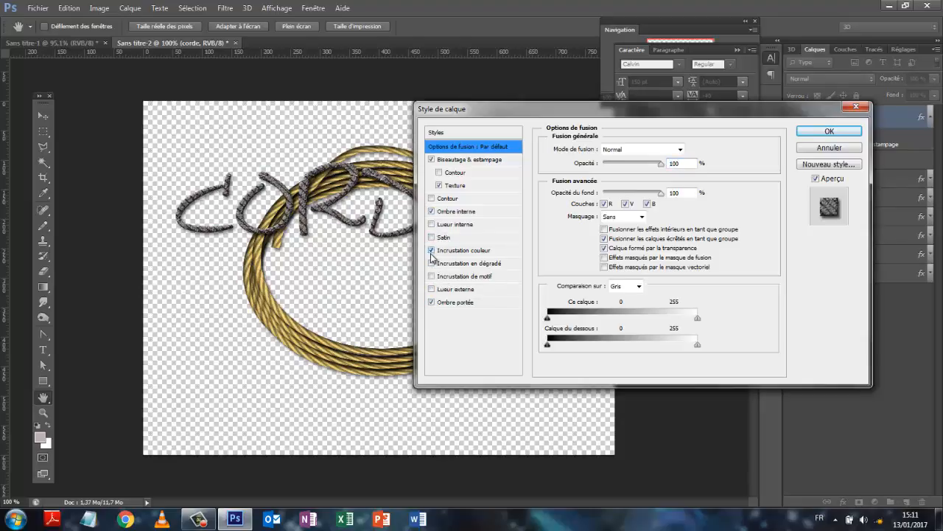
left_click(466, 252)
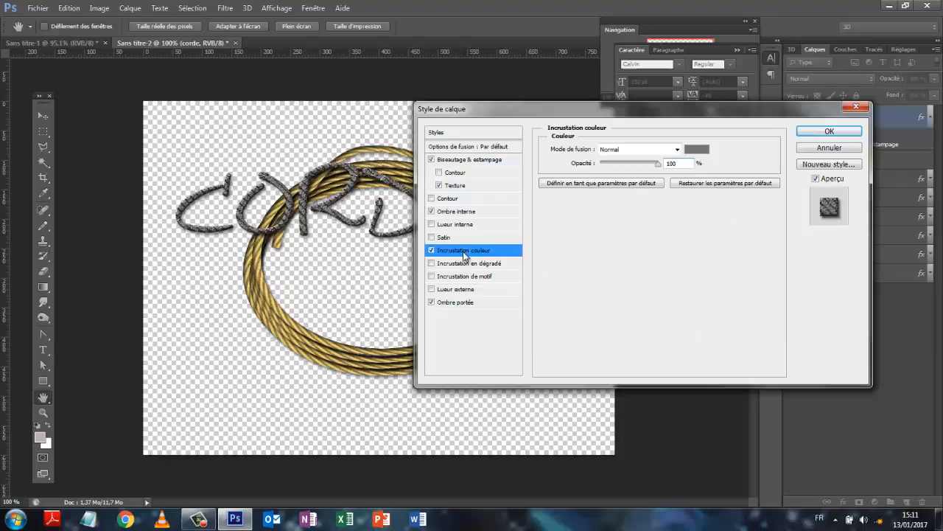
left_click(693, 151)
left_click(400, 458)
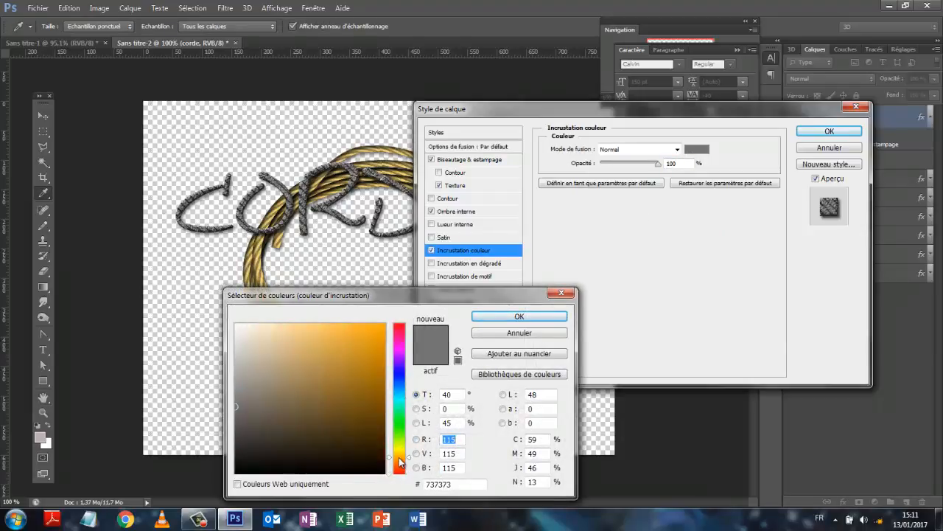
left_click(358, 374)
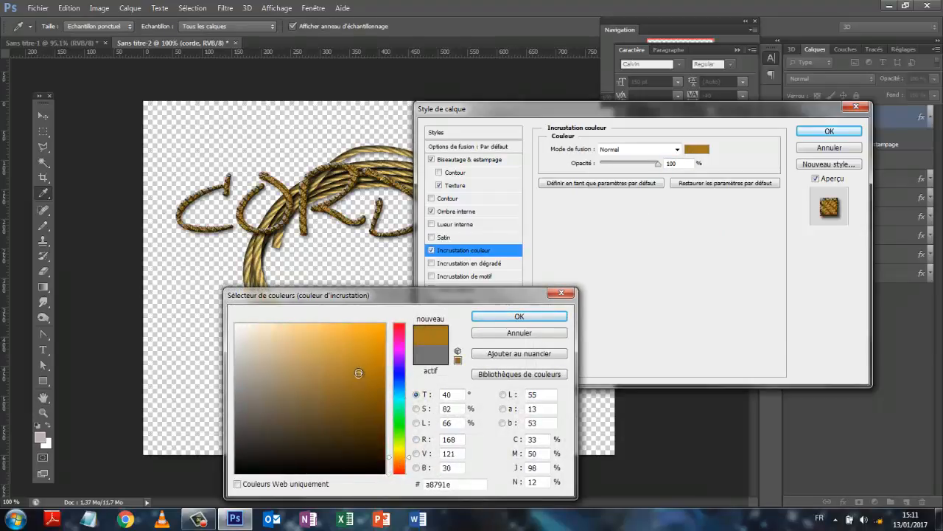
left_click(519, 316)
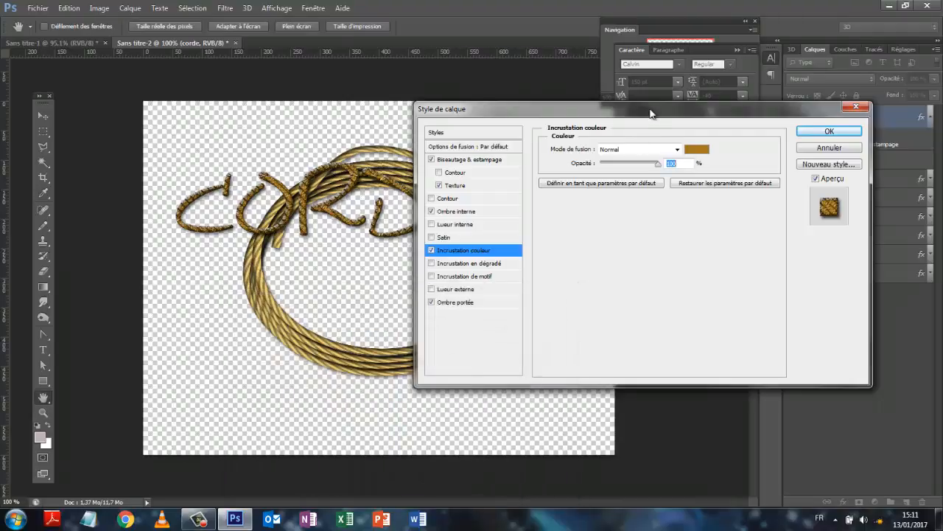
- Set the colour overlay's blend mode to Produit (Multiply), keeping the CORDE lettering in view
left_click_drag(650, 113, 744, 87)
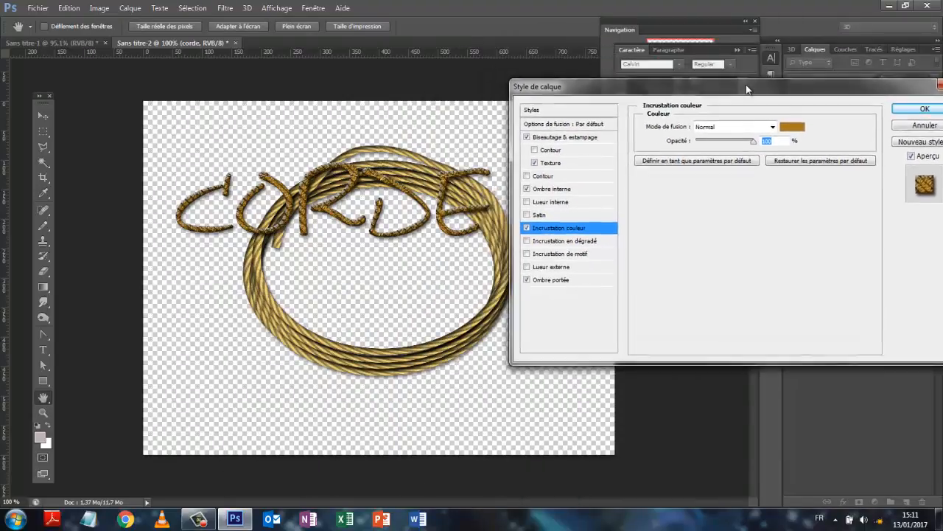
left_click(771, 124)
left_click(706, 173)
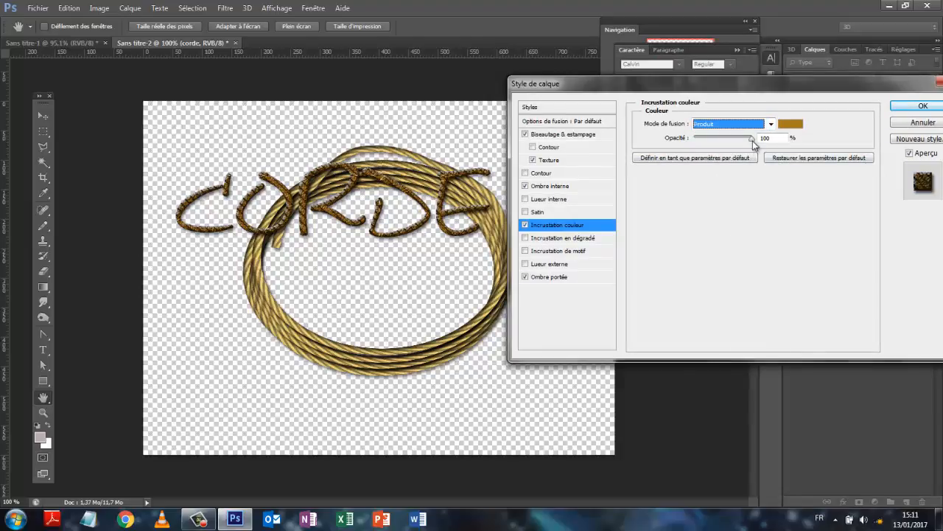
- Lower the colour overlay's opacity slightly, then rasterize the CORDE text together with its layer style
mouse_move(752, 139)
left_mouse_down()
mouse_move(741, 139)
mouse_move(749, 139)
left_mouse_up()
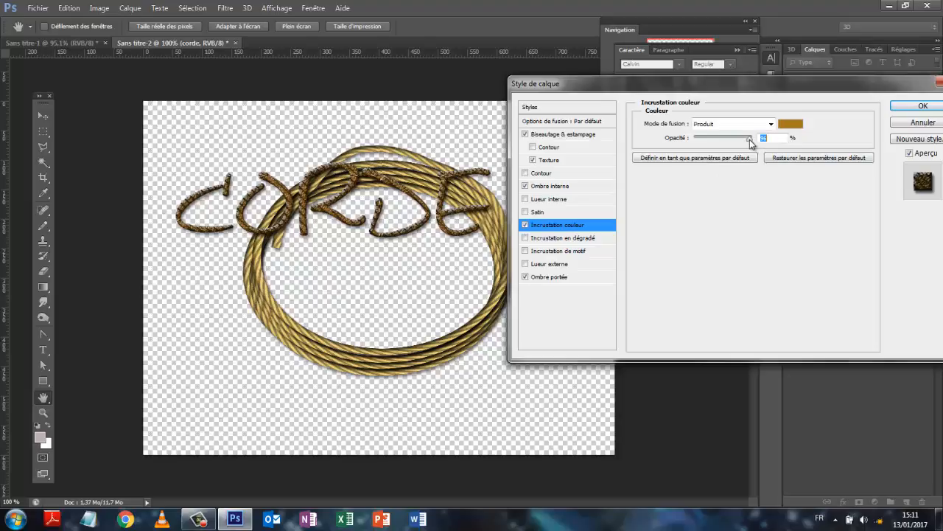
left_click(921, 106)
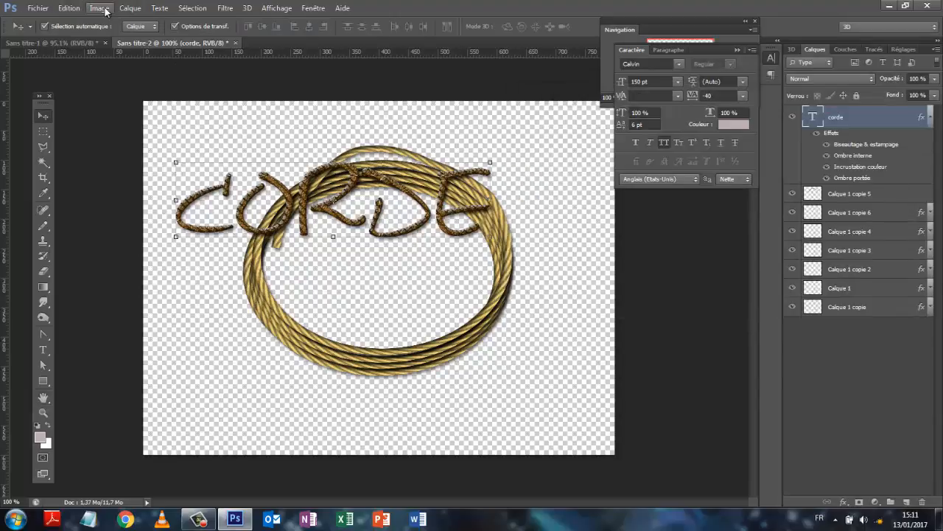
right_click(860, 122)
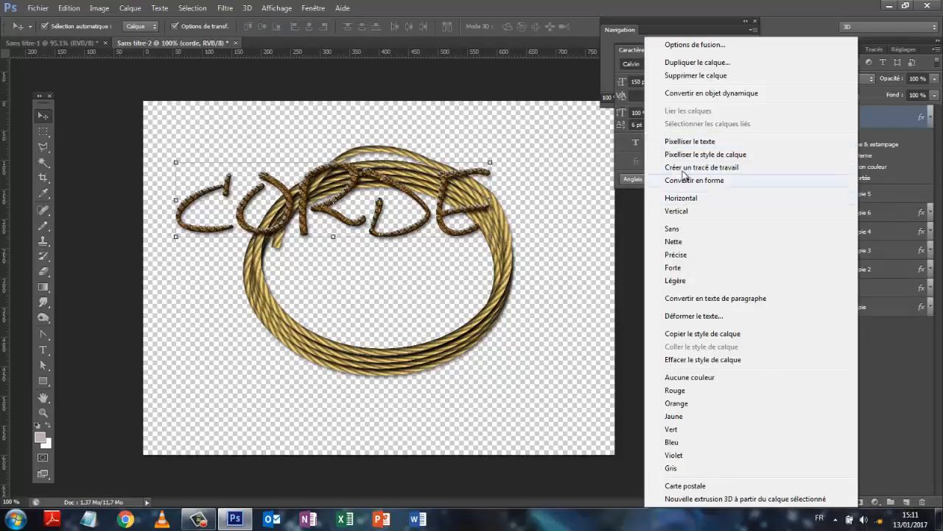
left_click(685, 142)
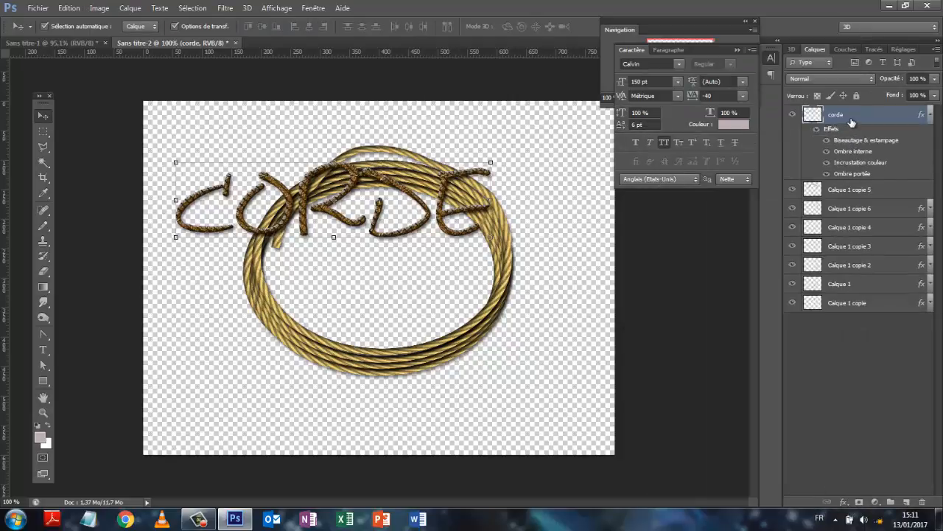
right_click(853, 121)
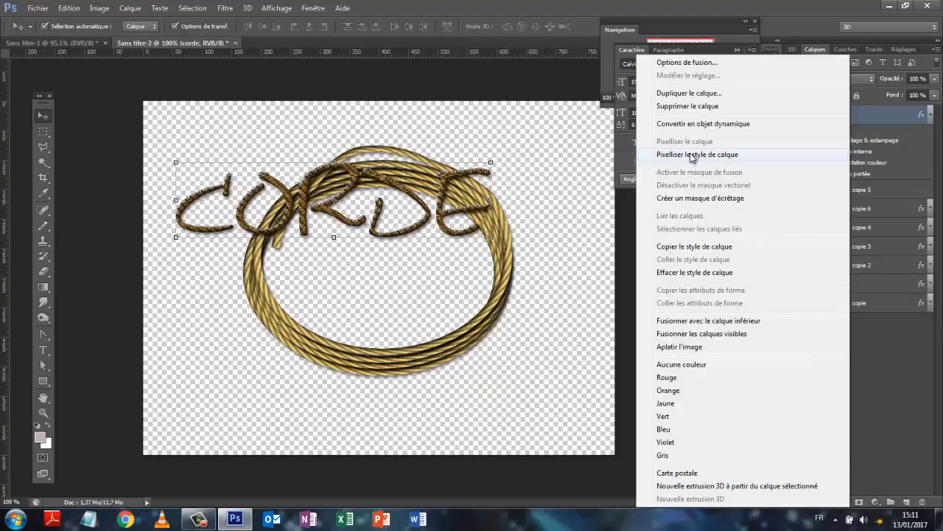
left_click(692, 154)
- Set the CORDE lettering's brightness to 68 and raise its contrast slightly with Luminosité/Contraste
left_click(101, 8)
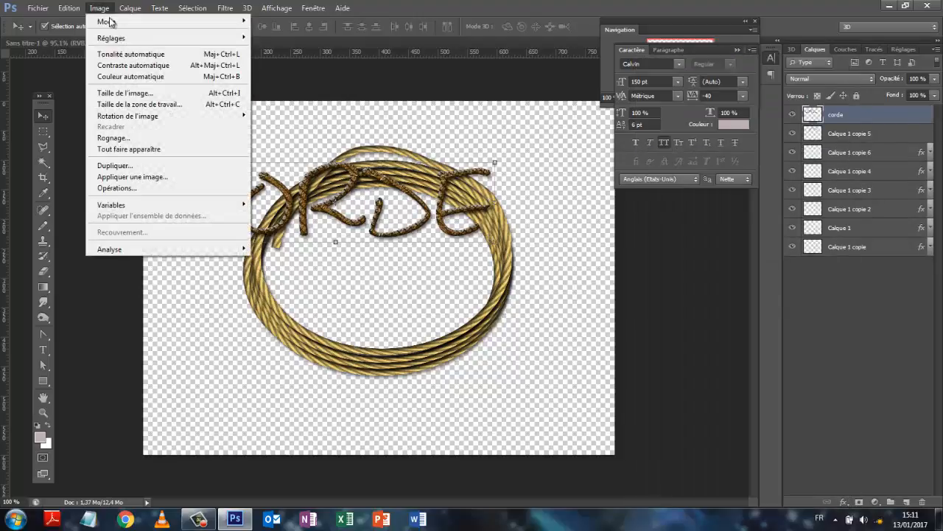
mouse_move(121, 39)
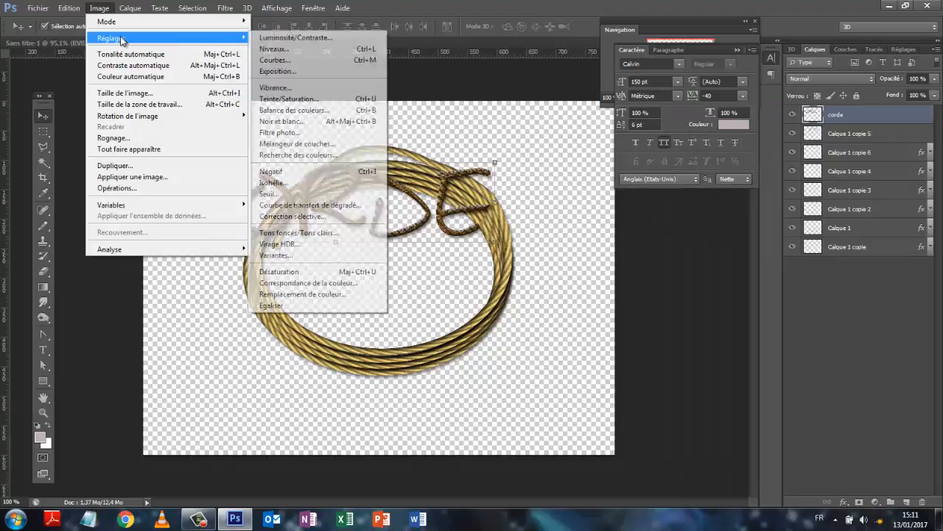
left_click(295, 39)
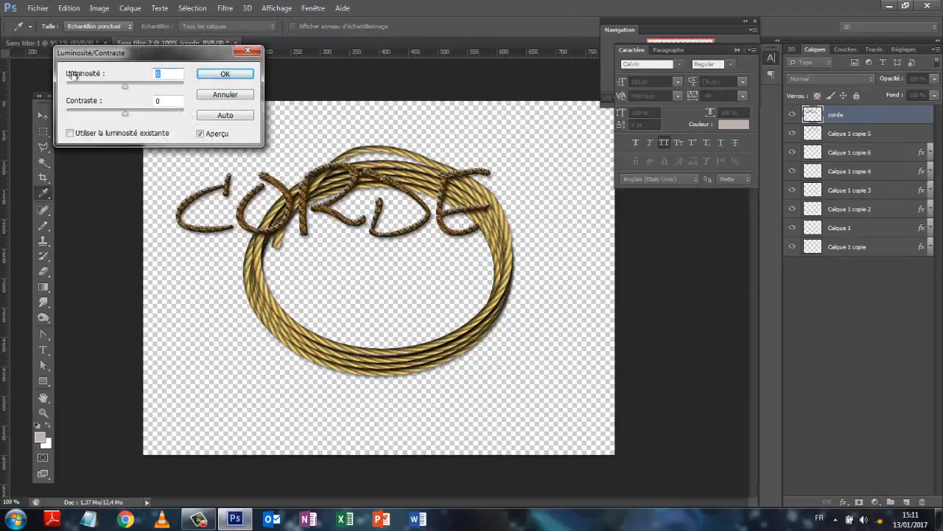
left_click_drag(128, 88, 133, 111)
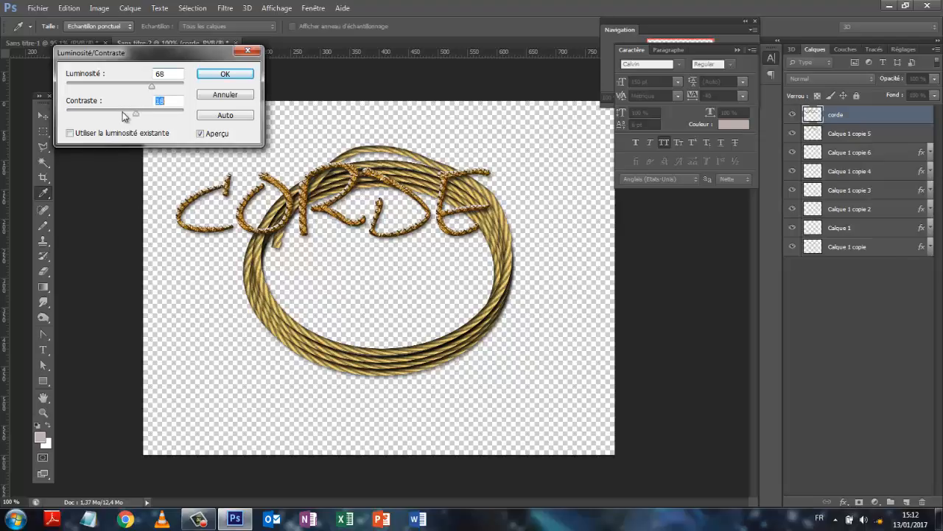
left_click(211, 76)
- Move the CORDE lettering to the middle of the rope coil so that it spans the ring
key("v")
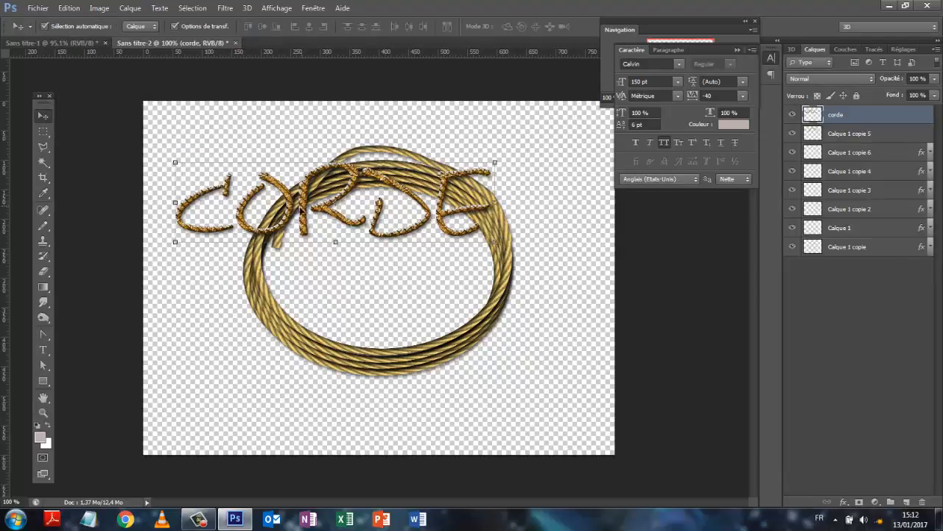
left_click_drag(338, 219, 406, 251)
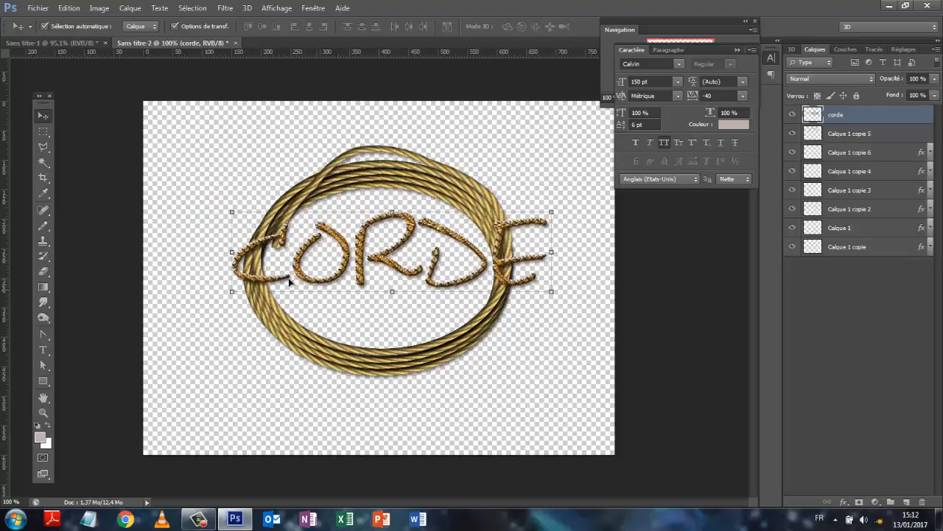
left_click(843, 273)
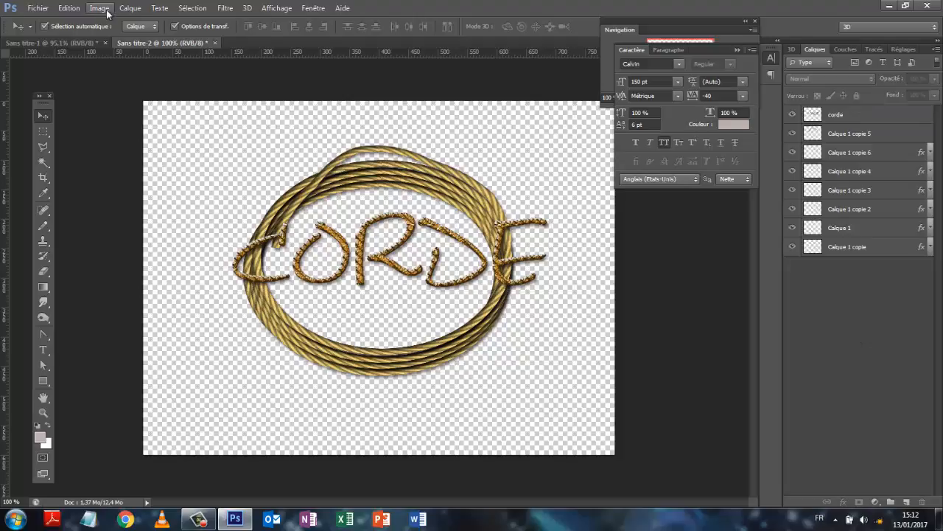
- Start a puppet warp on the corde layer, pin the letter C and stretch its lower end to touch the O
left_click(69, 9)
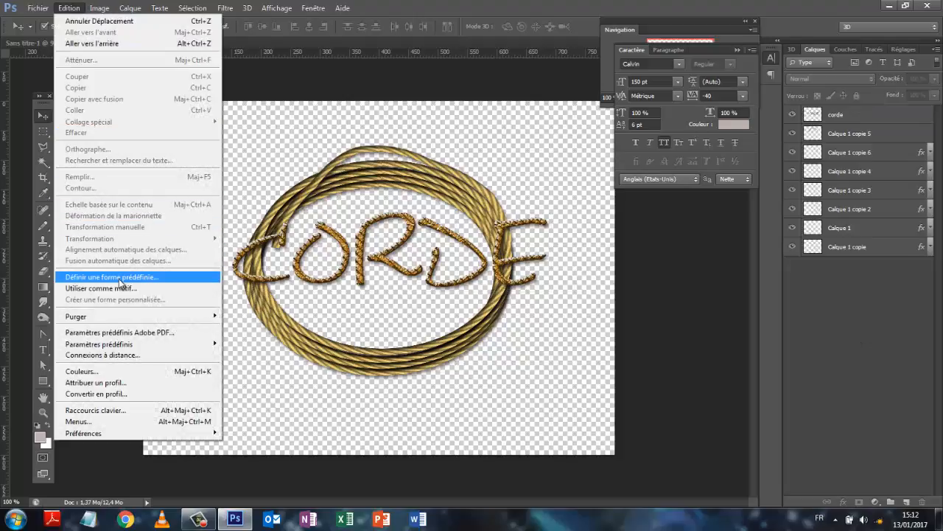
left_click(553, 179)
left_click(541, 221)
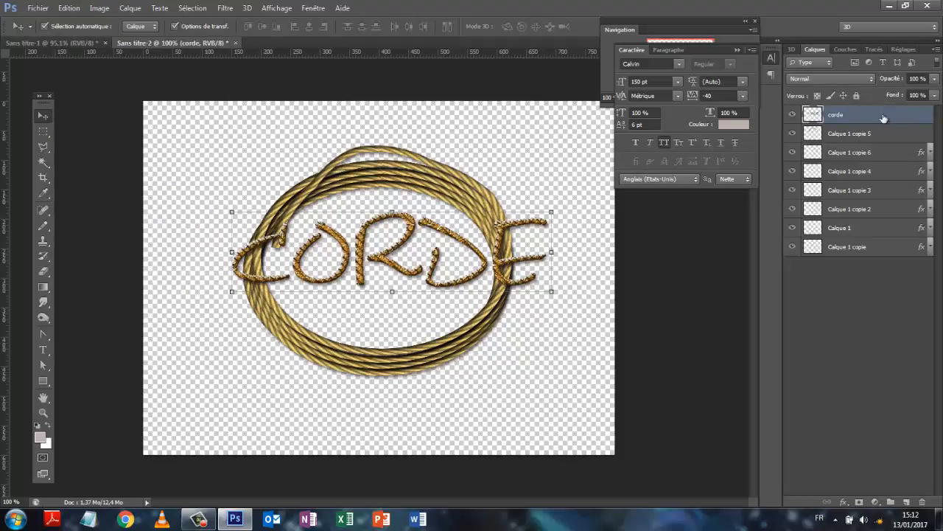
left_click(68, 8)
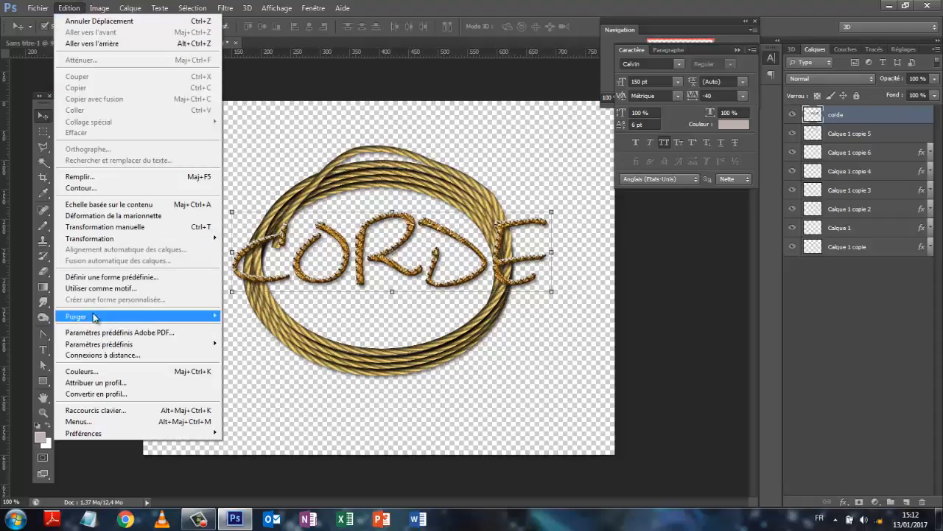
left_click(100, 216)
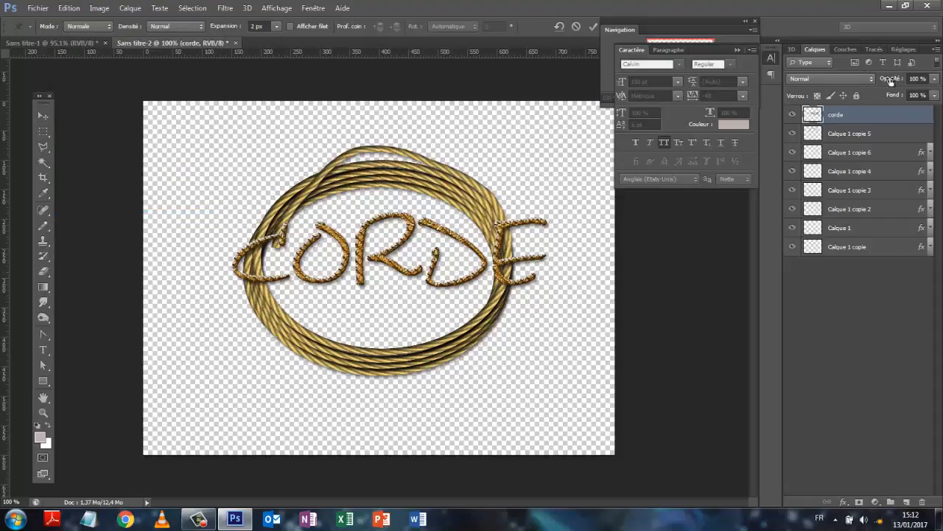
left_click_drag(679, 31, 701, 185)
left_click_drag(712, 254, 718, 256)
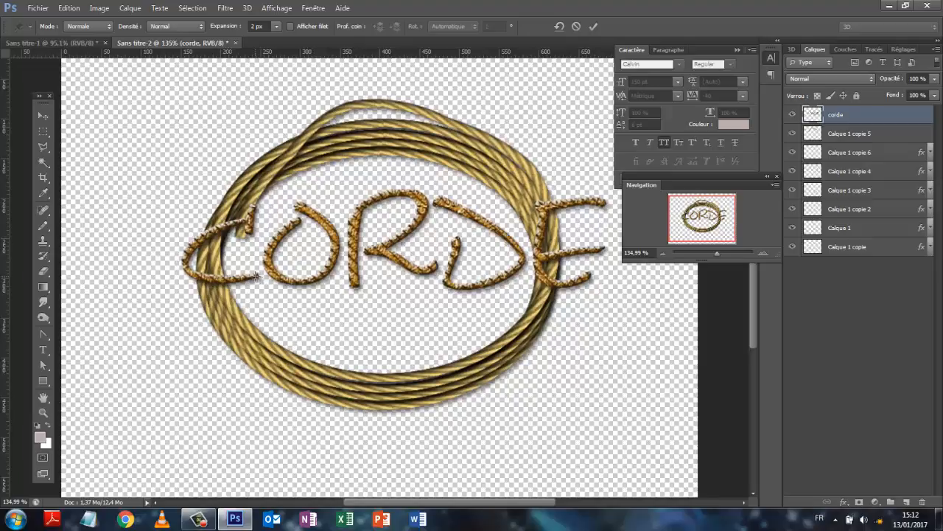
left_click(254, 275)
left_click(221, 278)
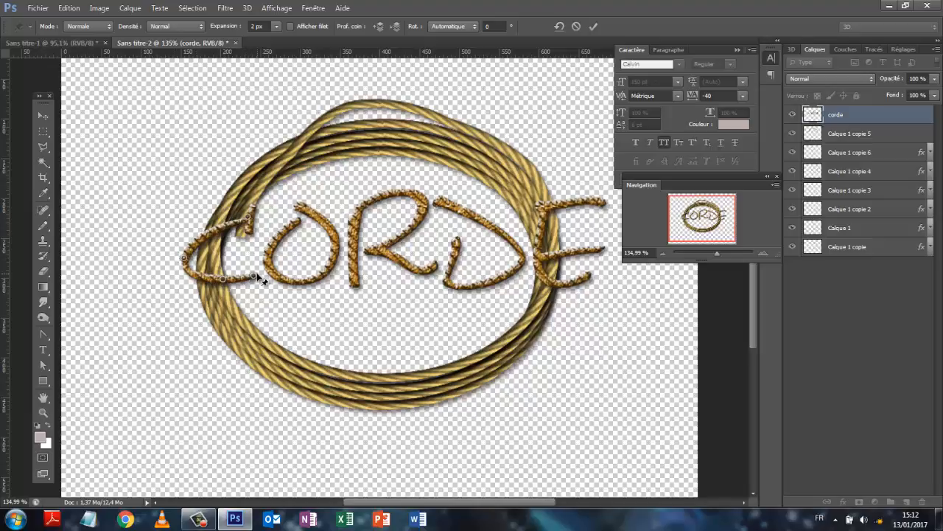
left_click_drag(257, 275, 265, 276)
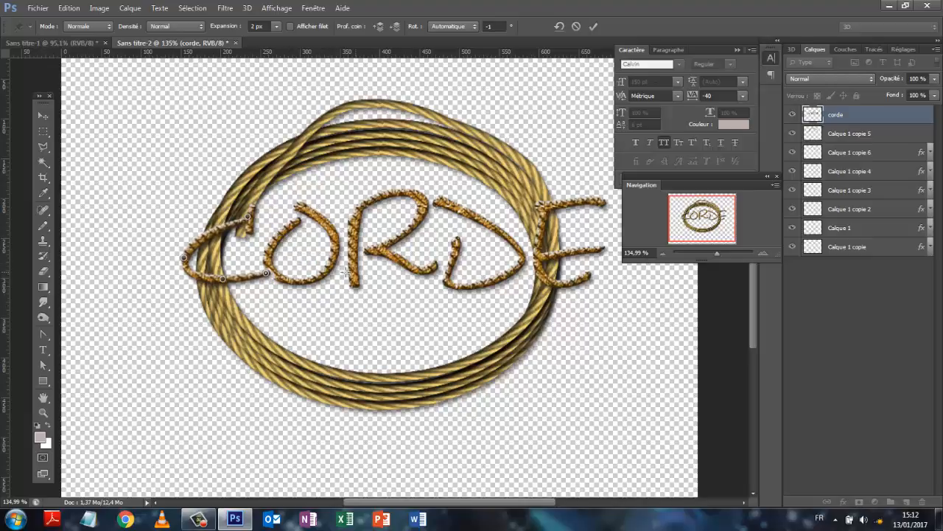
- Pin the letter R and bend its stem's foot to the O and its diagonal leg to the D
left_click(354, 279)
left_click(353, 219)
left_click(374, 248)
left_click_drag(353, 279, 334, 280)
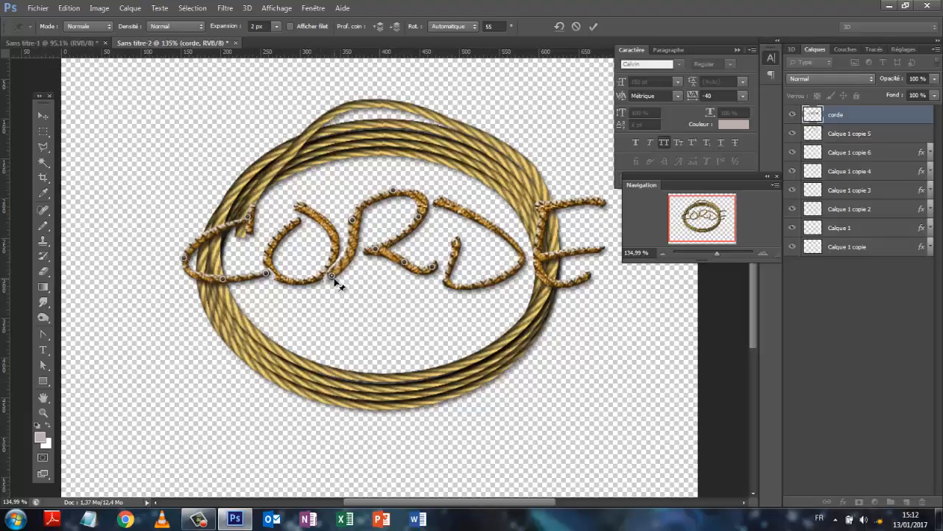
left_click_drag(332, 277, 331, 282)
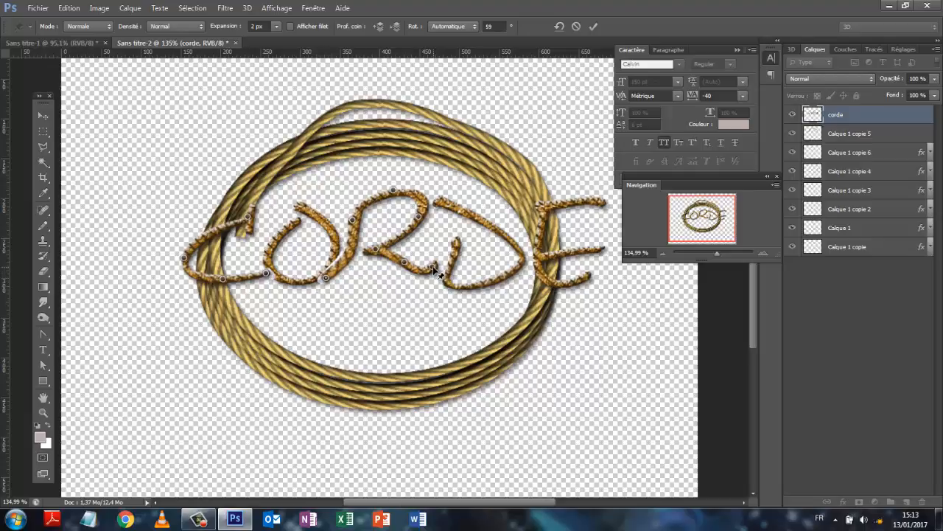
left_click_drag(435, 269, 441, 280)
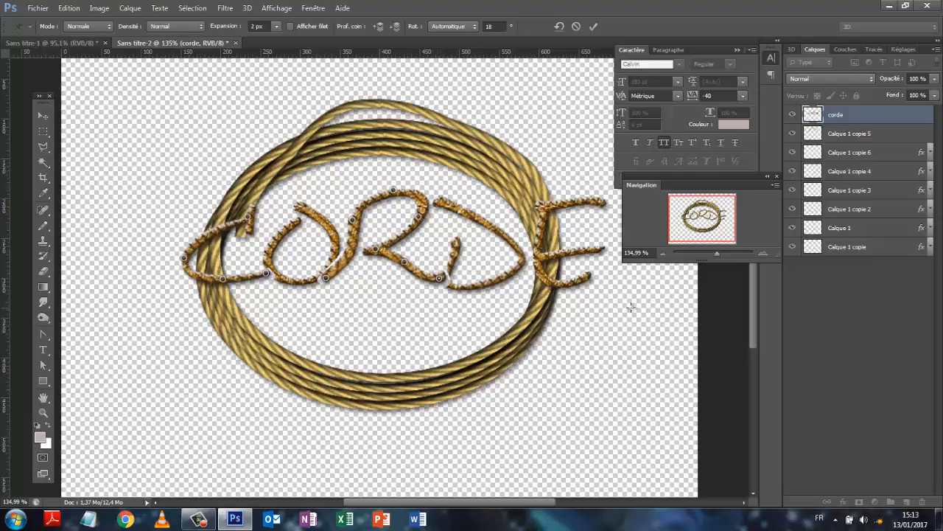
- Pin the letter E, pull the middle of its stem onto the D, and apply the puppet warp
left_click(539, 260)
left_click(582, 200)
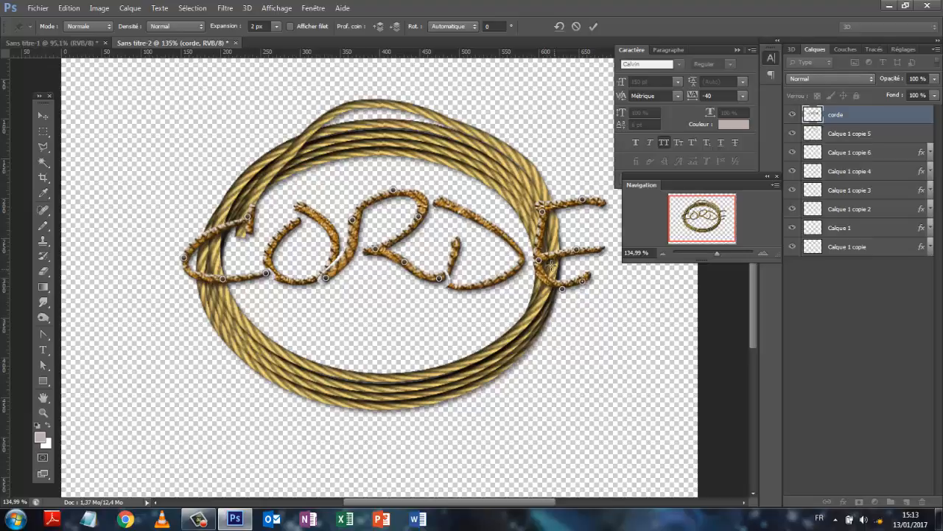
left_click_drag(539, 261, 525, 261)
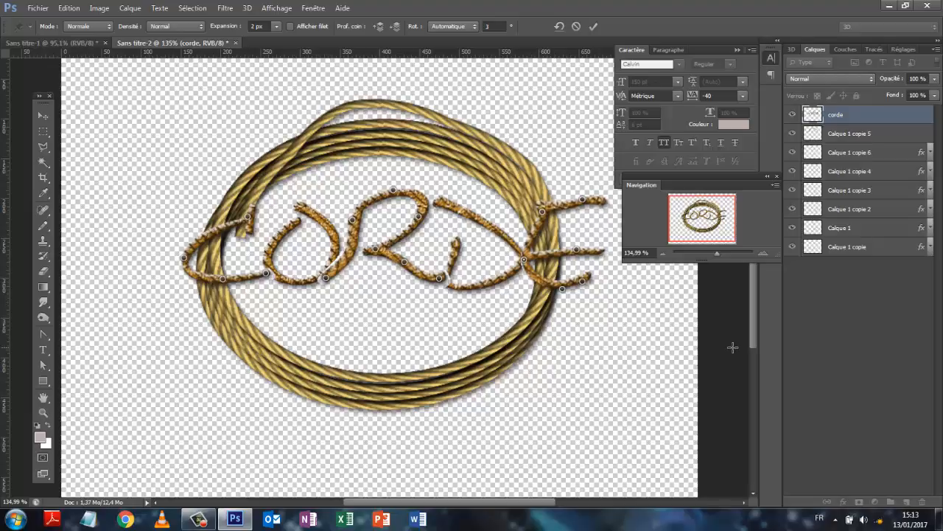
left_click(594, 27)
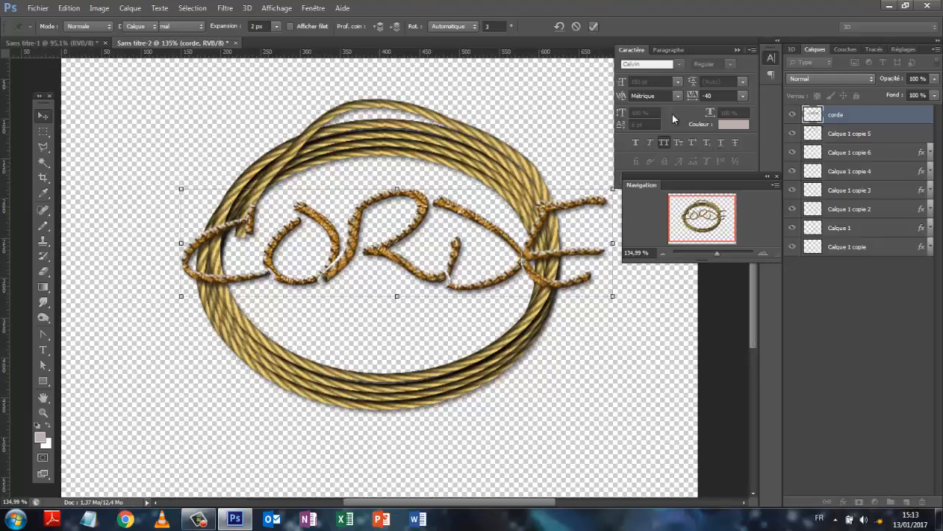
left_click(812, 408)
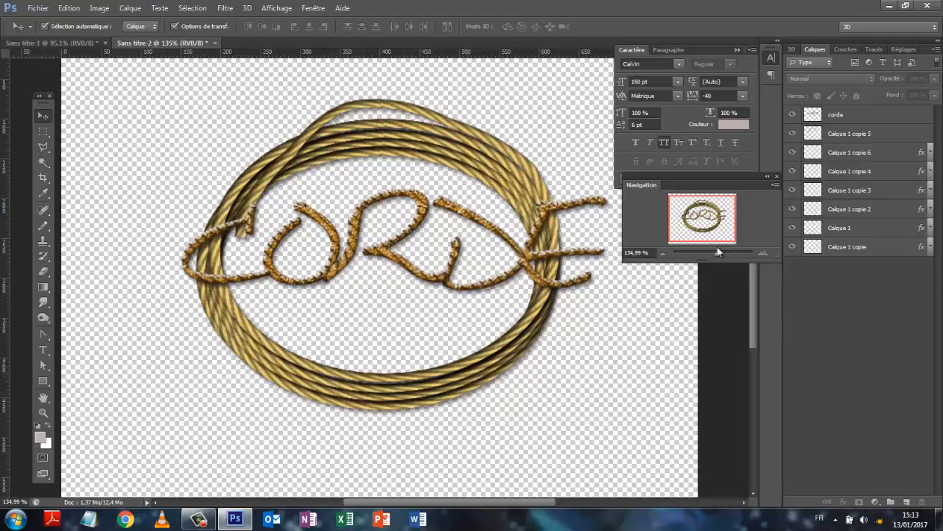
left_click_drag(719, 252, 714, 252)
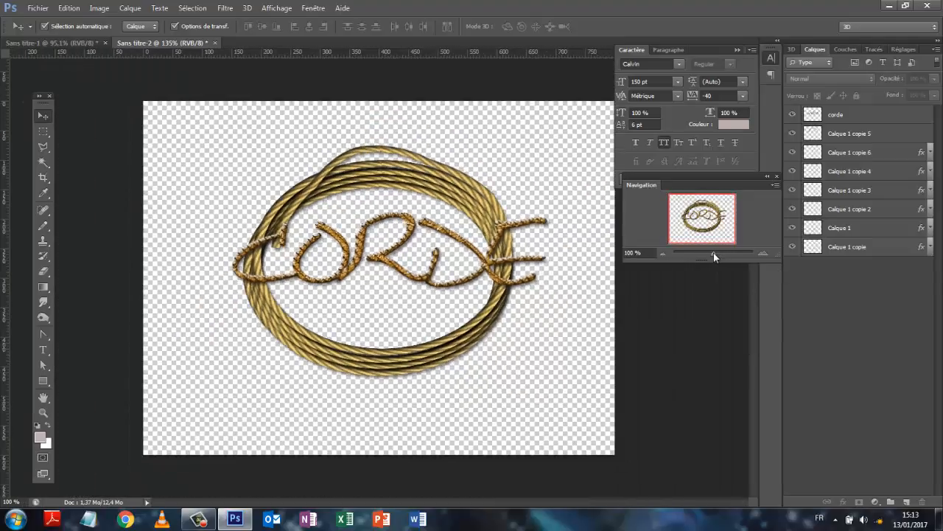
- Add a new layer beneath all the rope layers and fill it with white (Blanc)
left_click(907, 503)
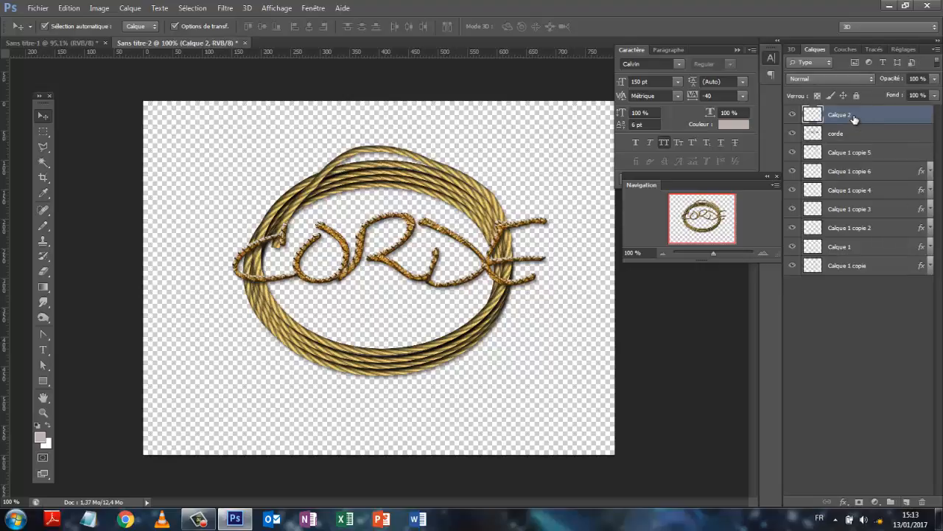
left_click_drag(856, 116, 868, 319)
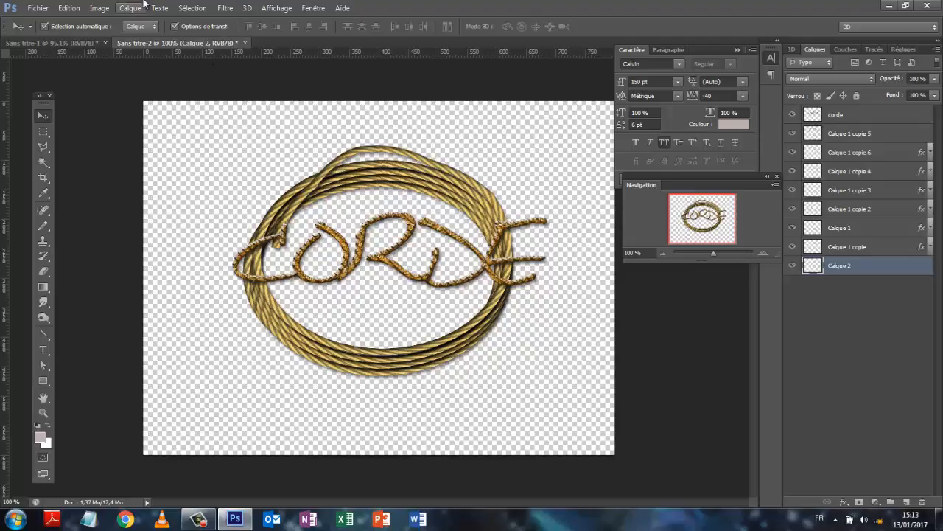
left_click(69, 7)
left_click(104, 181)
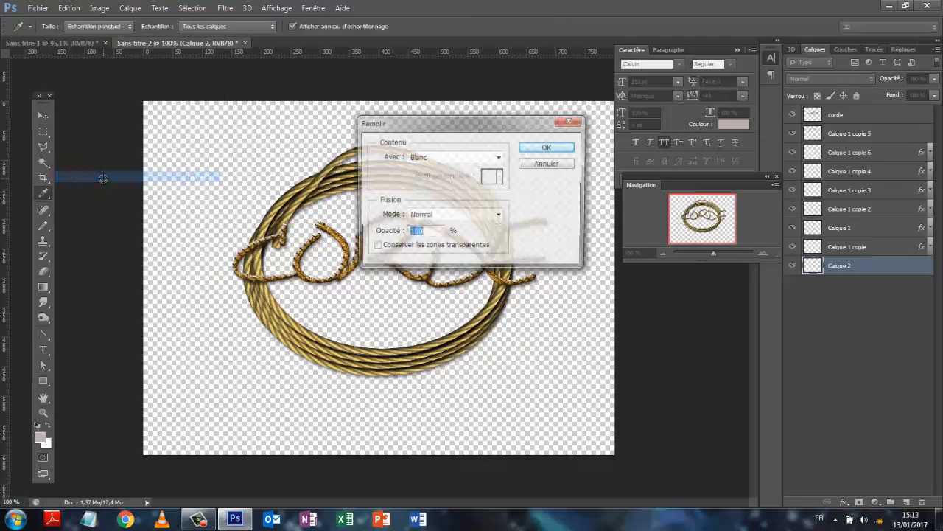
left_click(550, 153)
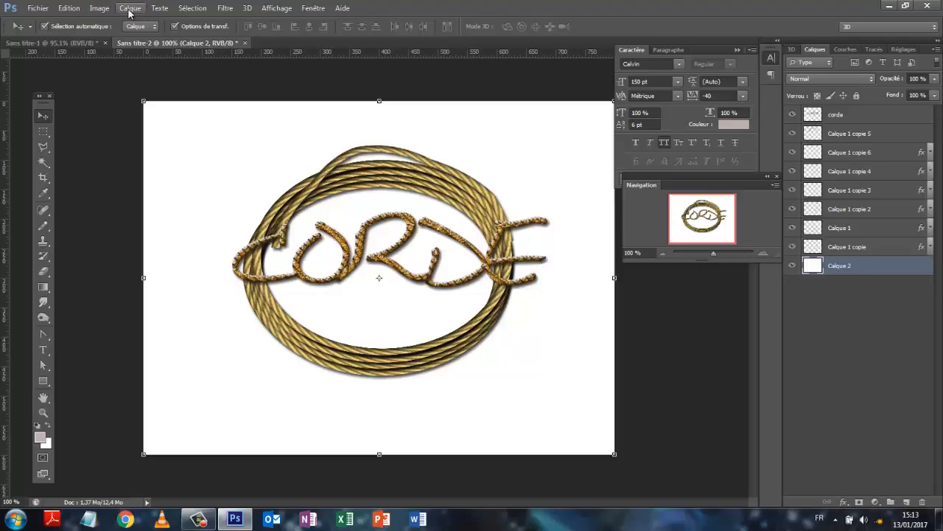
- Add a black-to-white gradient overlay to the white background layer and set its style to Radial
left_click(130, 9)
mouse_move(140, 74)
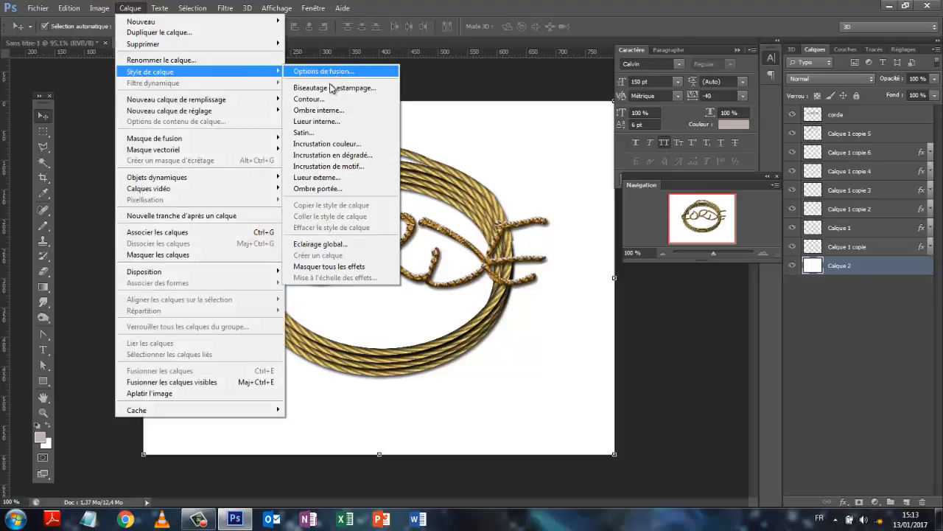
left_click(319, 156)
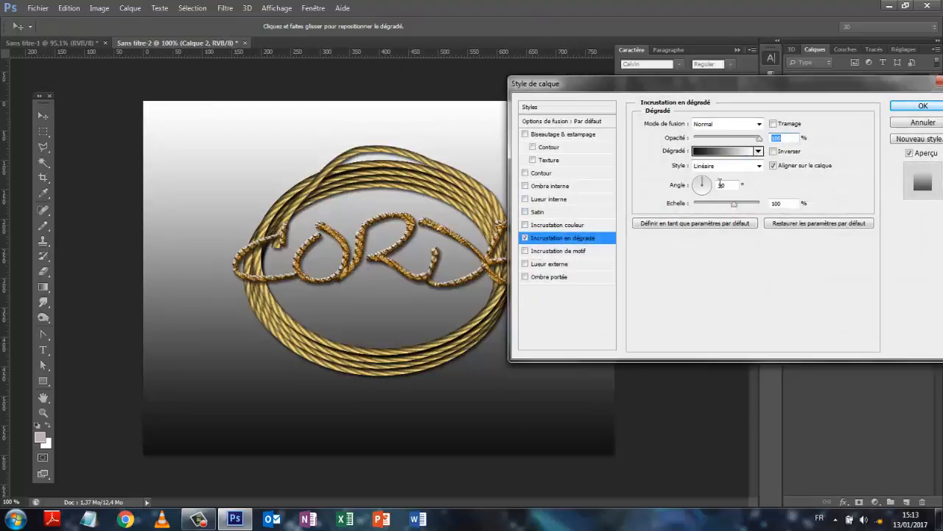
left_click(759, 166)
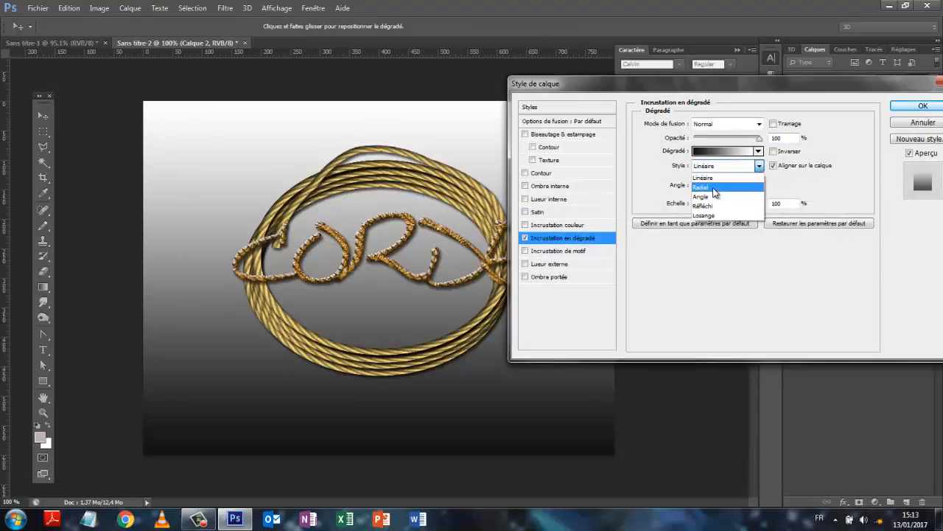
left_click(721, 188)
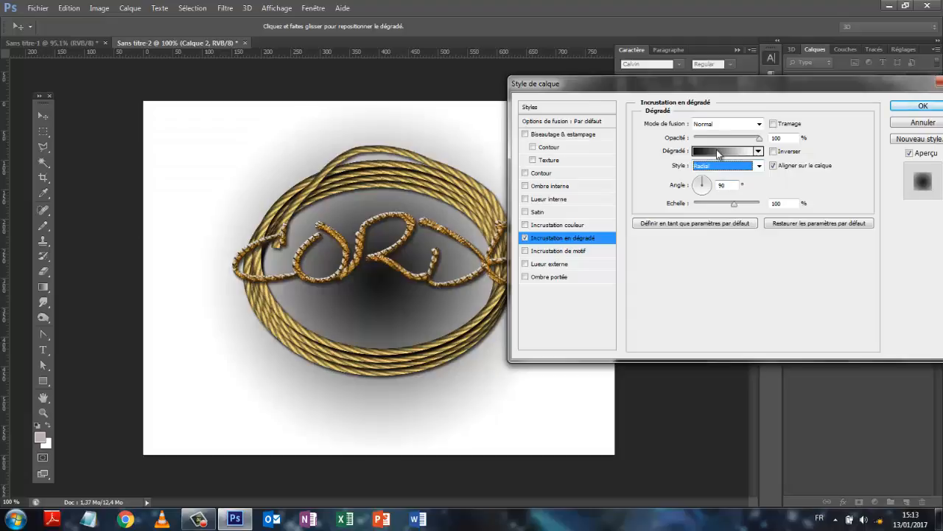
- Change the starting colour stop of the background's gradient overlay to light grey #d2cdcd
left_click(717, 152)
left_click(440, 404)
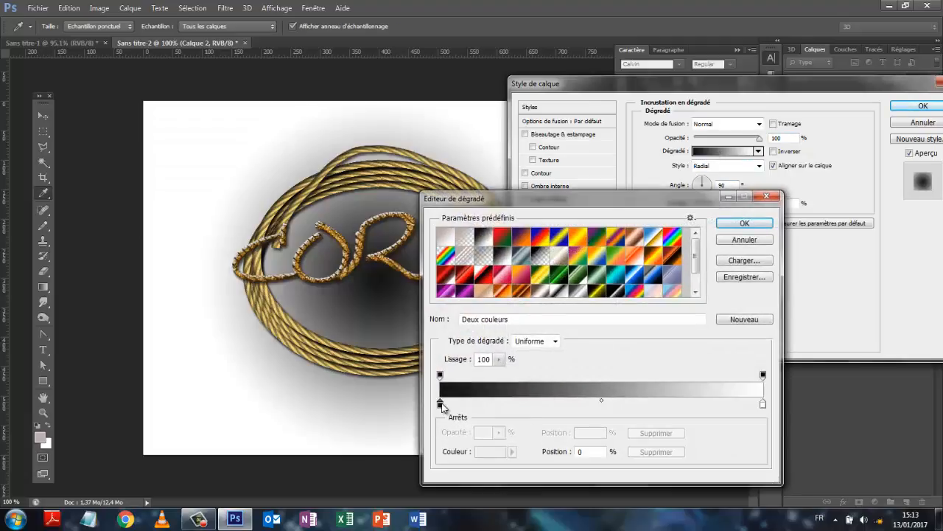
left_click(491, 451)
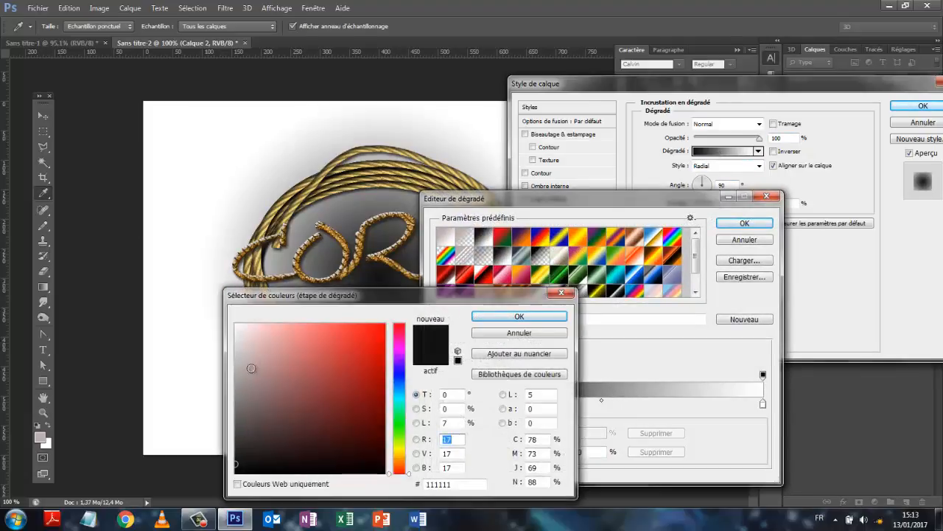
left_click(238, 351)
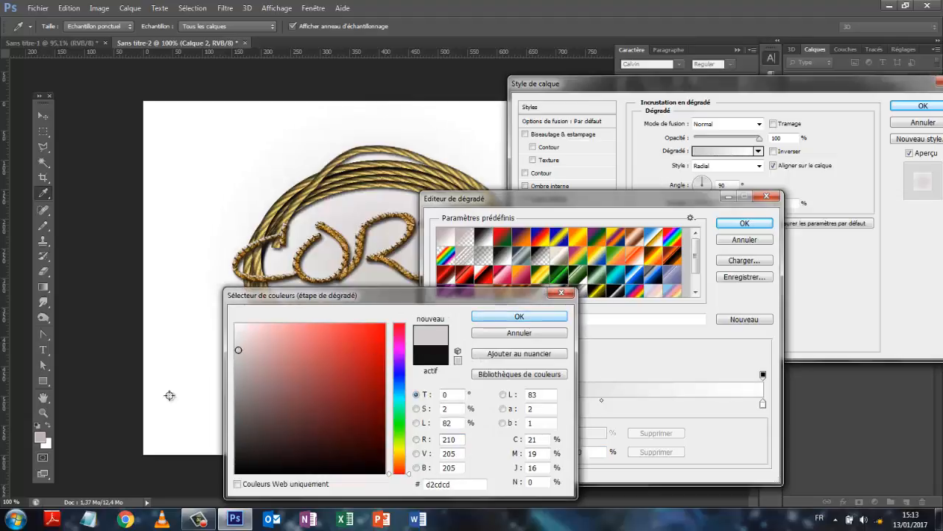
left_click(517, 316)
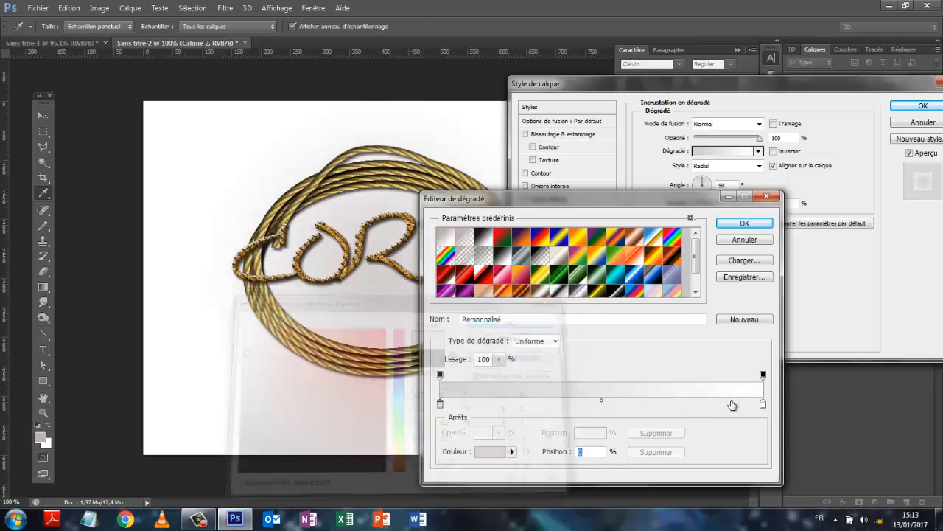
- Set the gradient's end colour stop to medium grey #8b8a8a and apply the overlay with its scale increased to about 138%
left_click(764, 405)
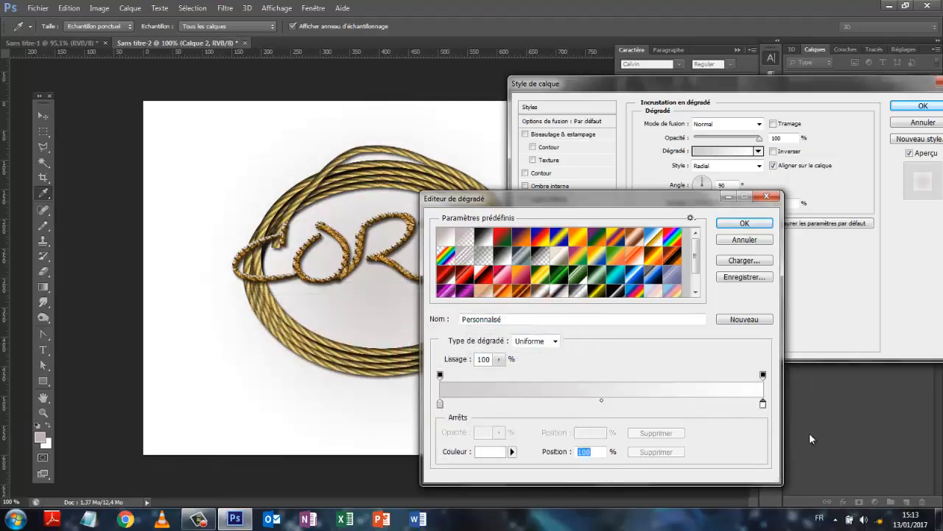
left_click(501, 454)
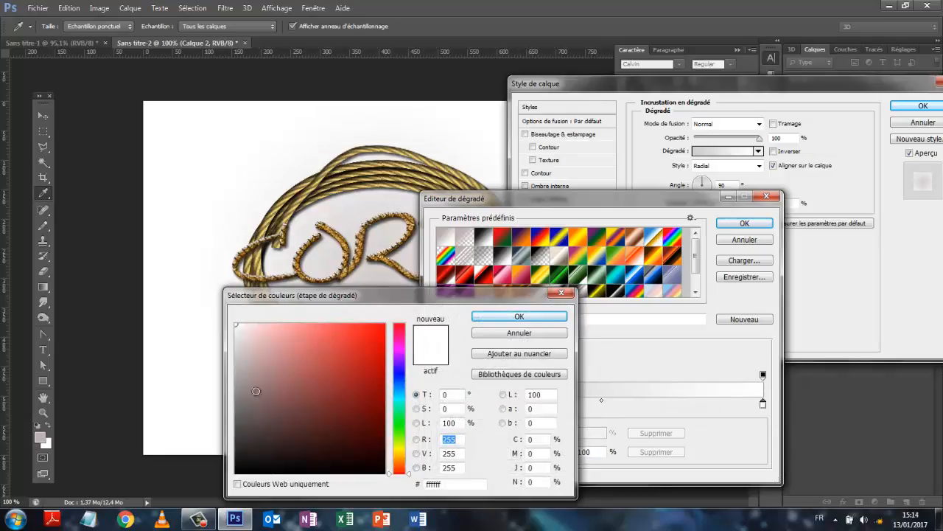
left_click(236, 391)
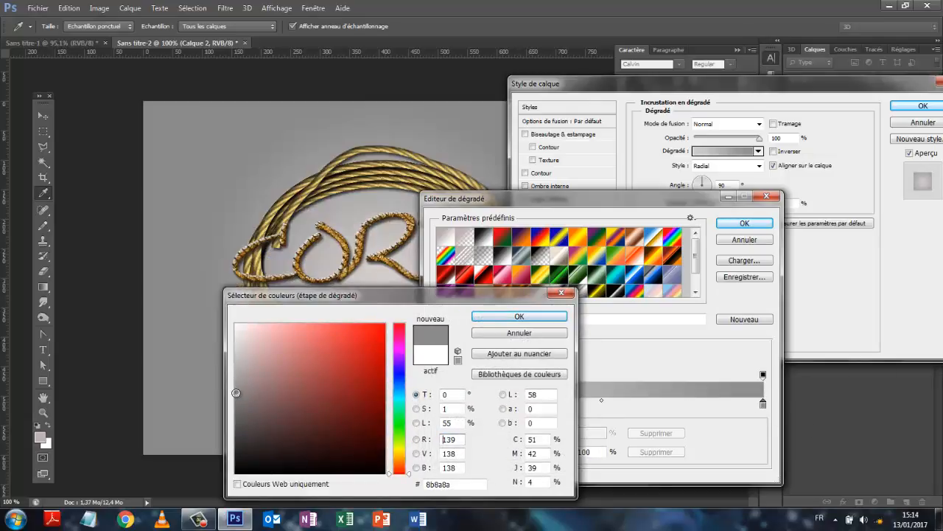
left_click(527, 322)
left_click(744, 223)
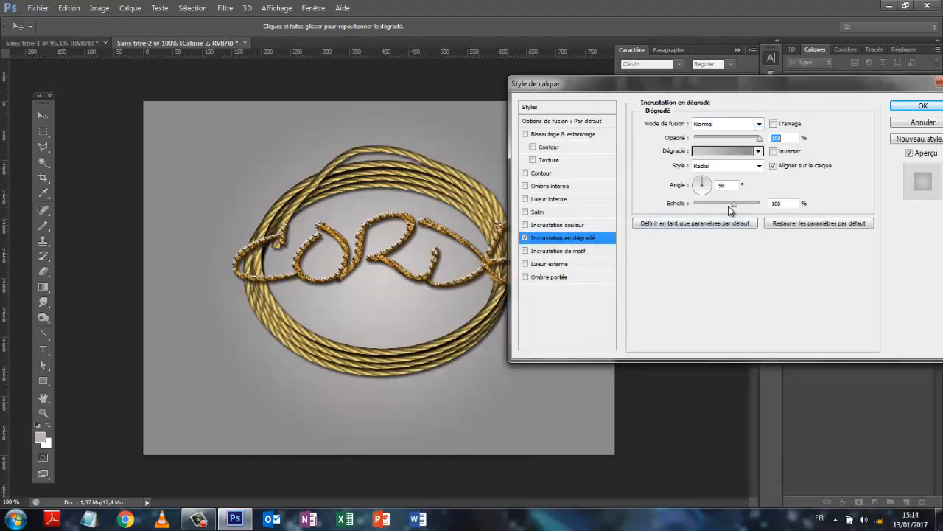
left_click_drag(734, 208, 755, 208)
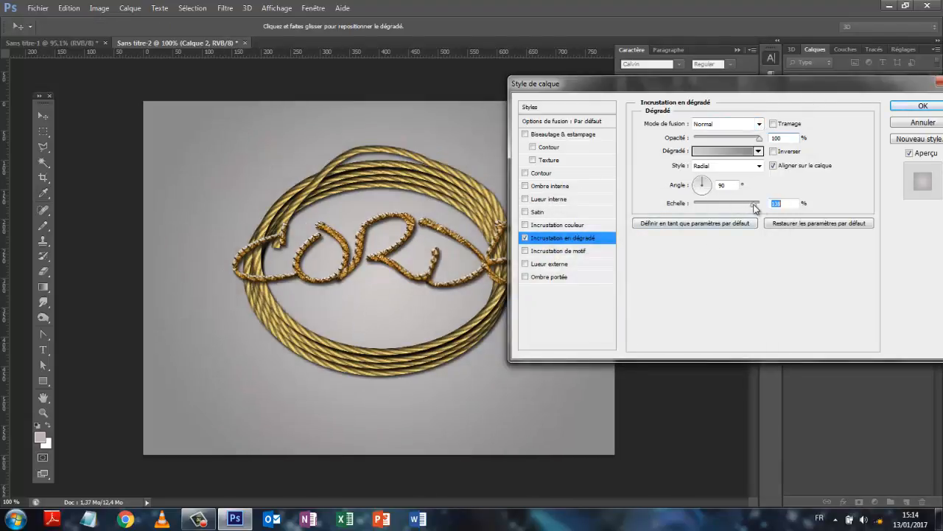
left_click(904, 107)
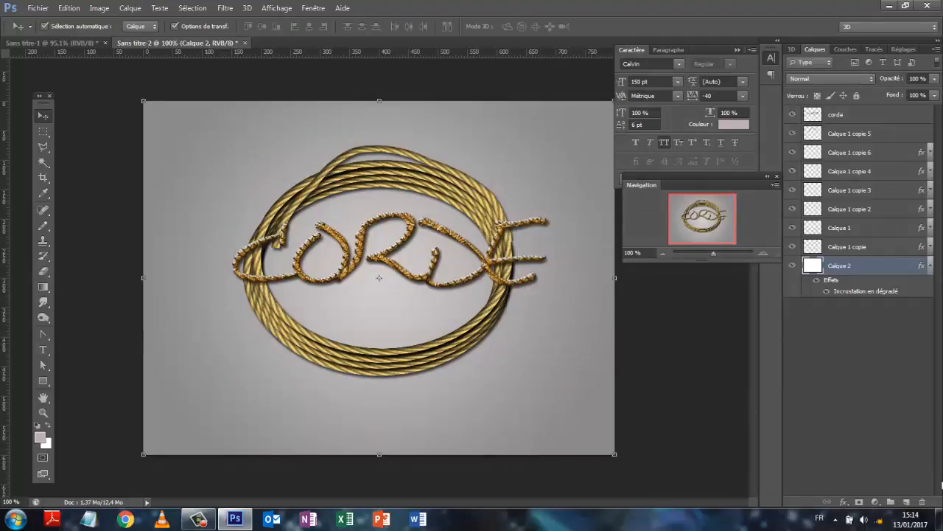